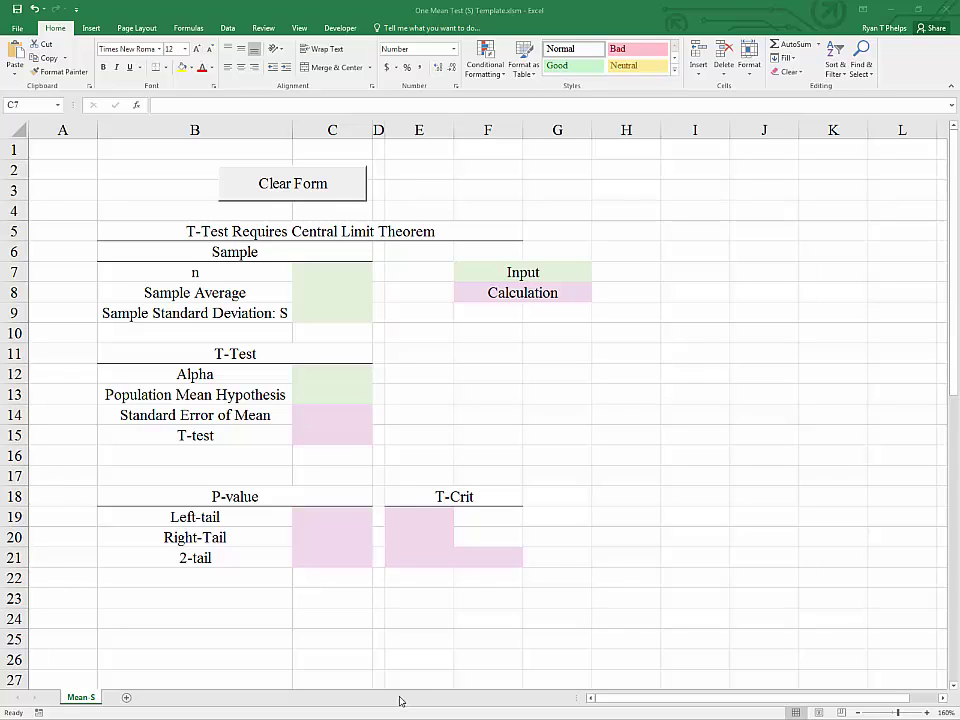
Review the template's sample inputs, standard error and T-Test cells, then switch to the E1 Random Sample workbook
left_click(296, 236)
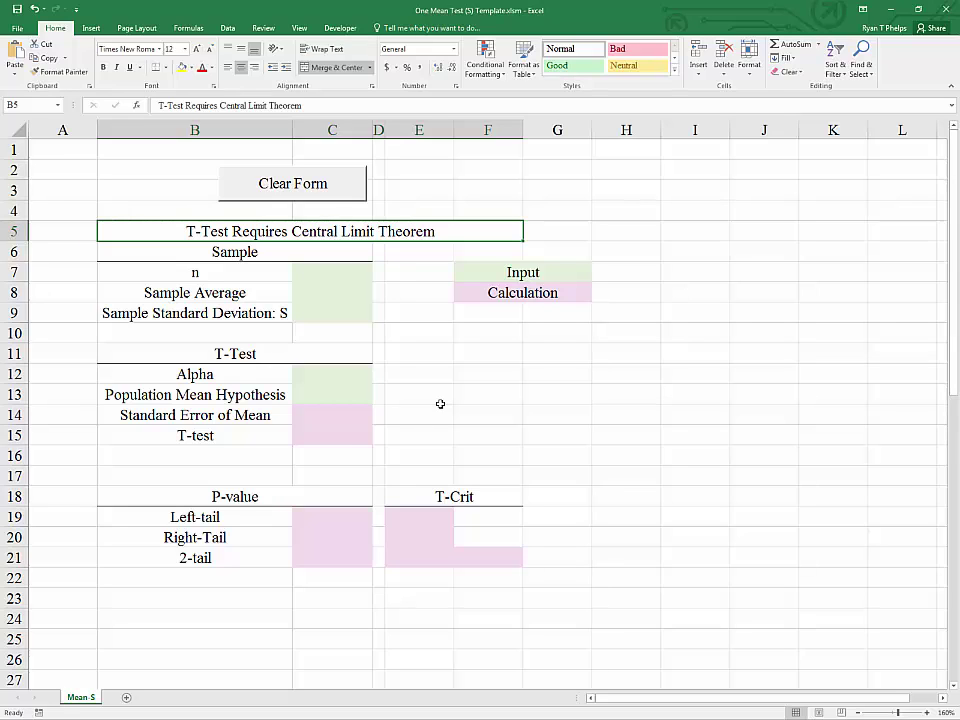
left_click(242, 196)
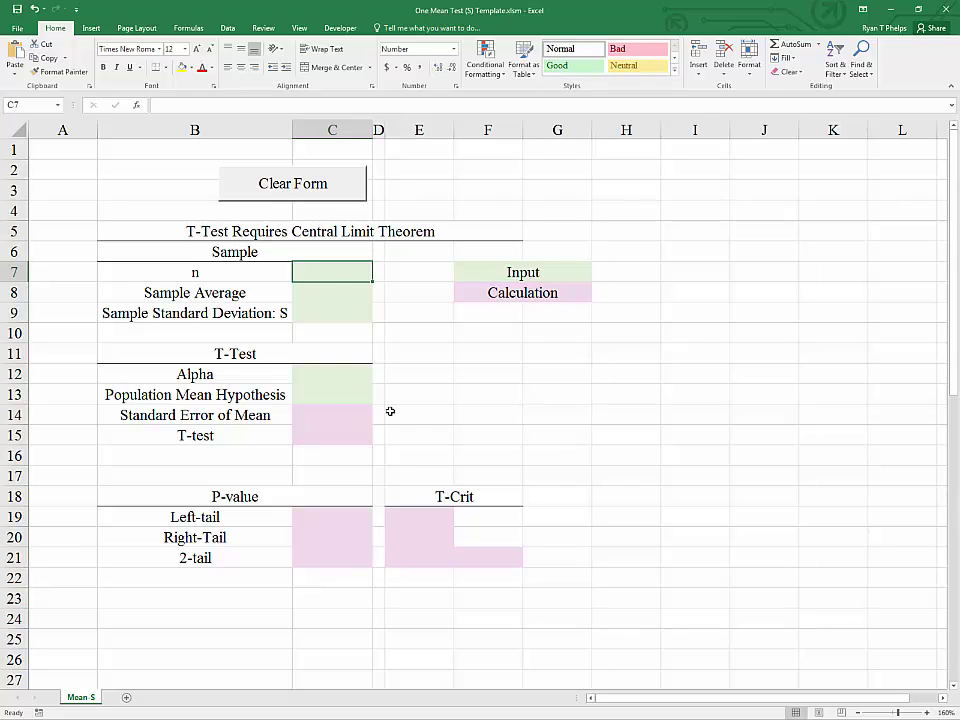
left_click(331, 289)
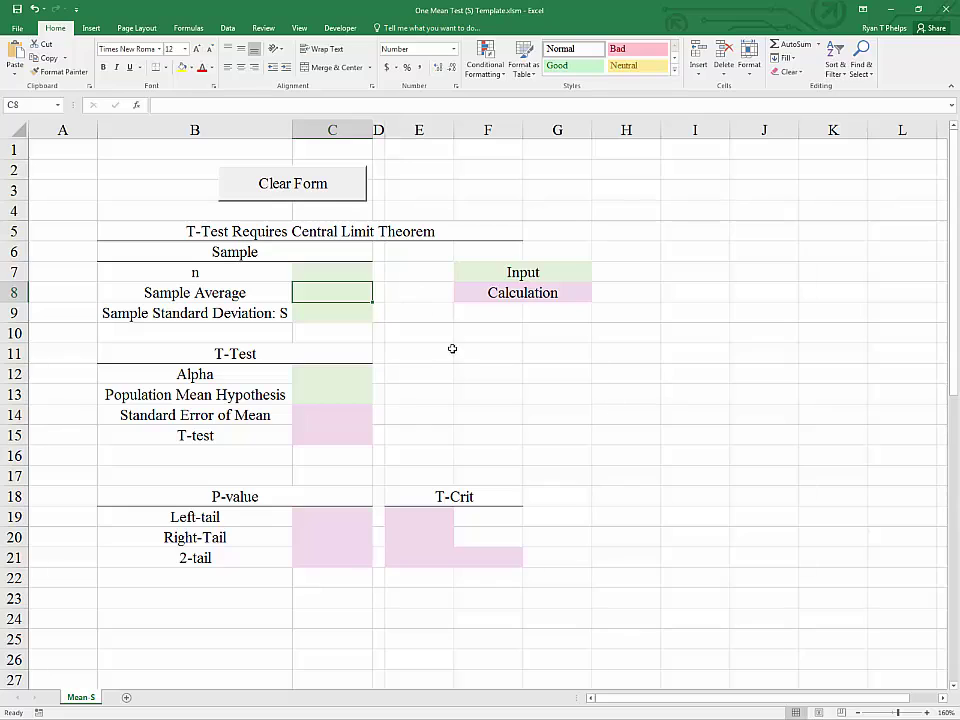
left_click(359, 410)
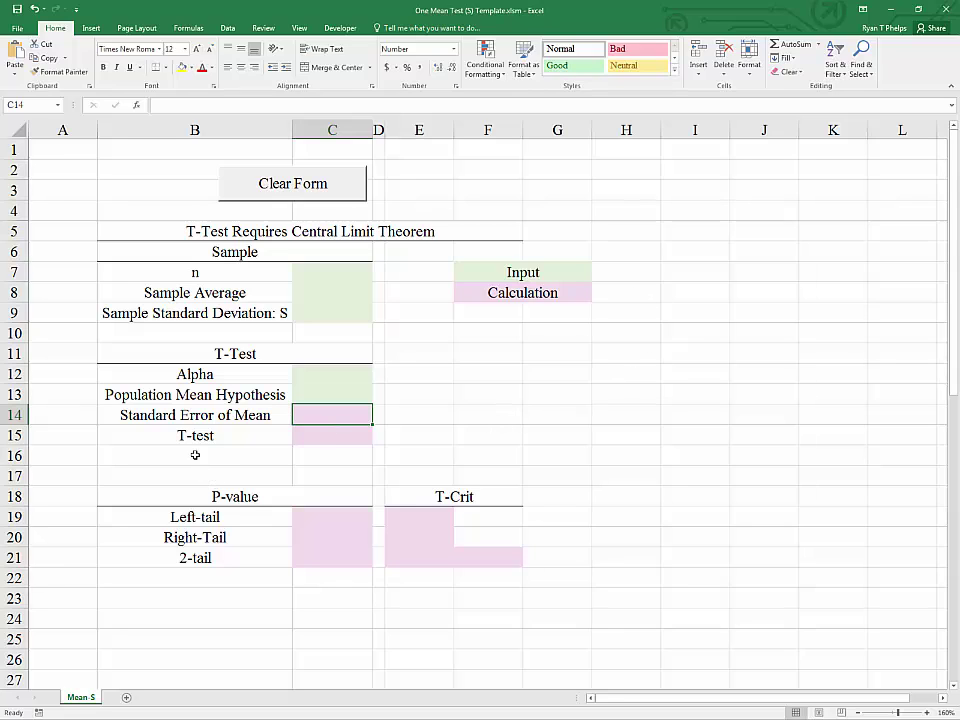
left_click(186, 416)
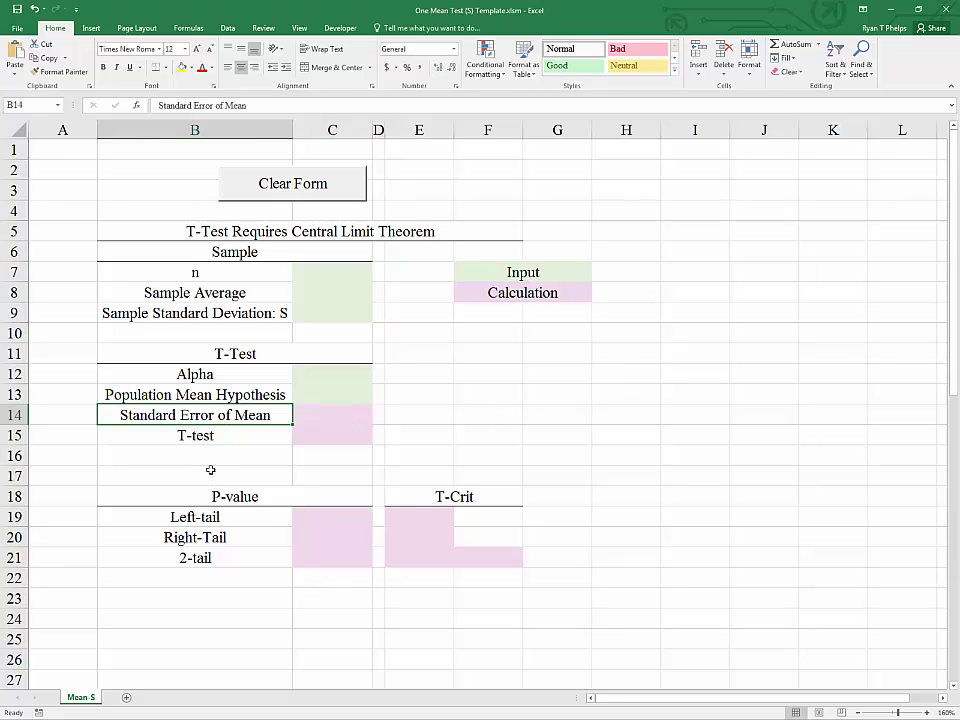
left_click(186, 314)
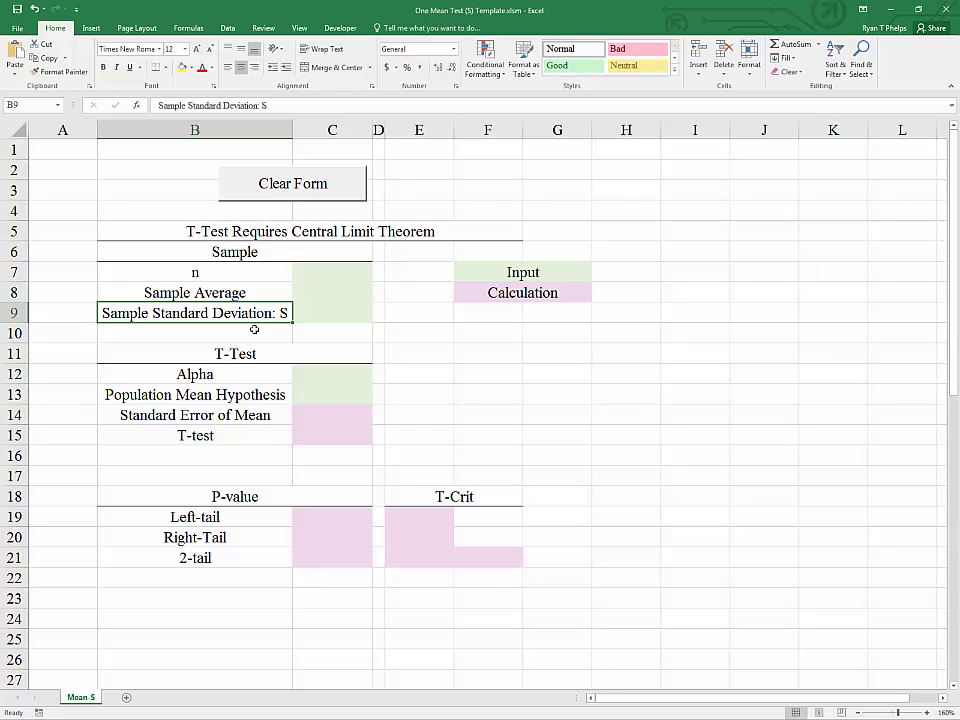
left_click(276, 350)
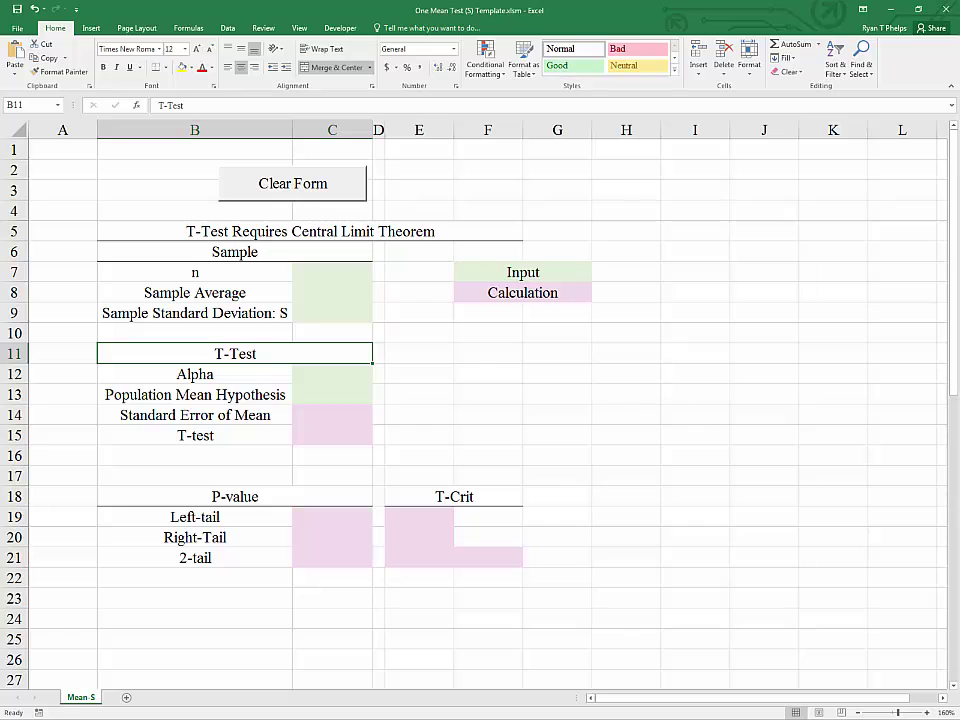
key("alt+Tab")
Select the 35 Exam 1 grades in C3:C37
left_click(140, 139)
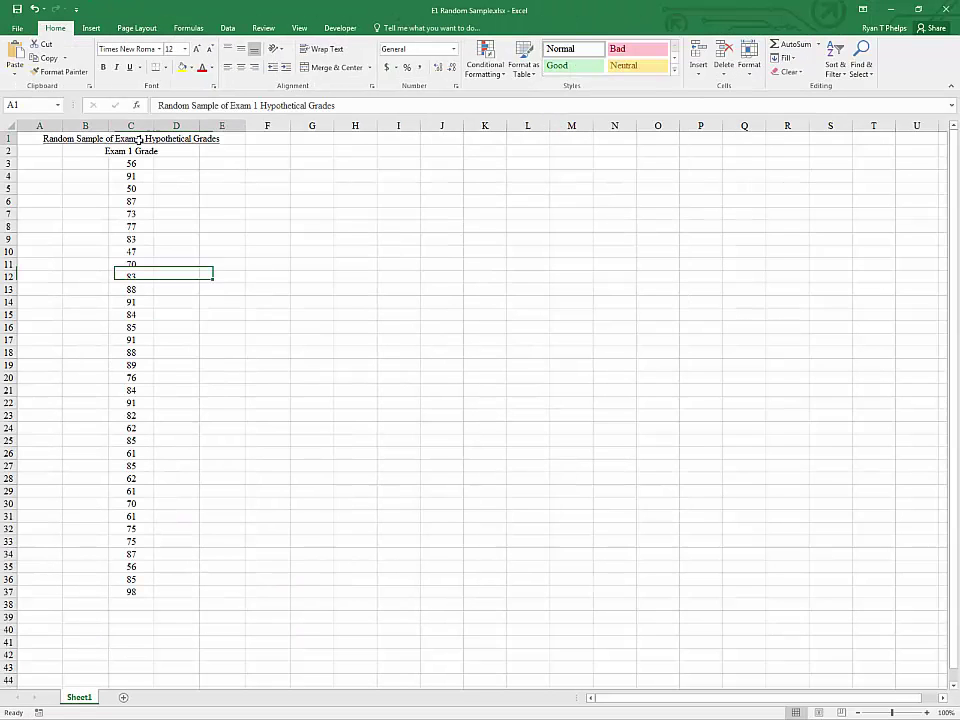
left_click(131, 188)
left_click_drag(131, 163, 131, 594)
left_click(209, 589)
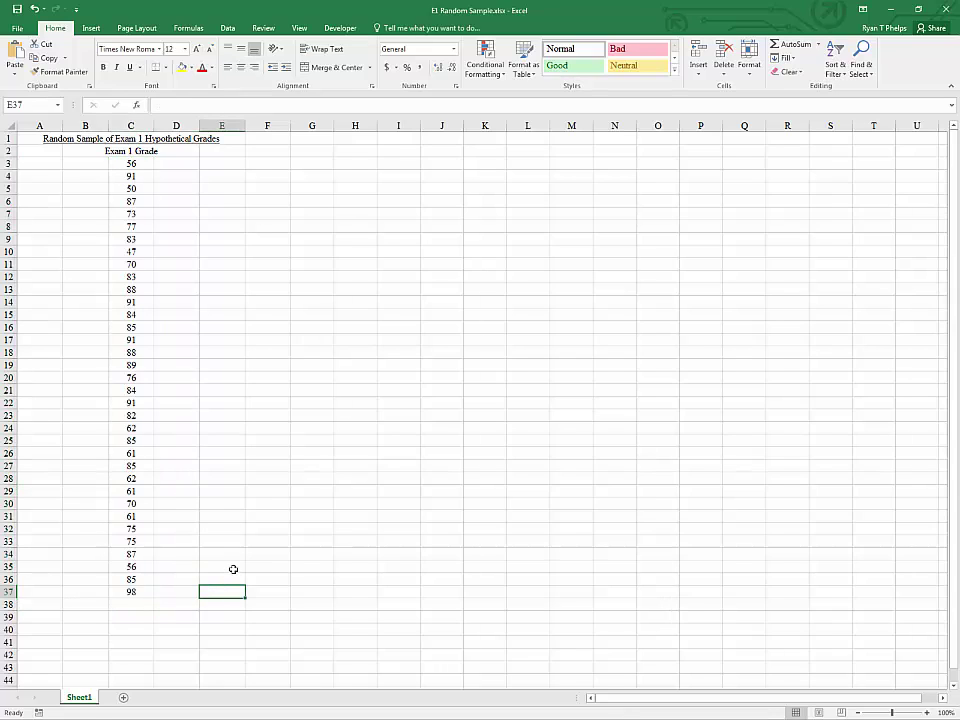
In the template, check the n, sample average and standard deviation inputs C7–C9
key("alt+Tab")
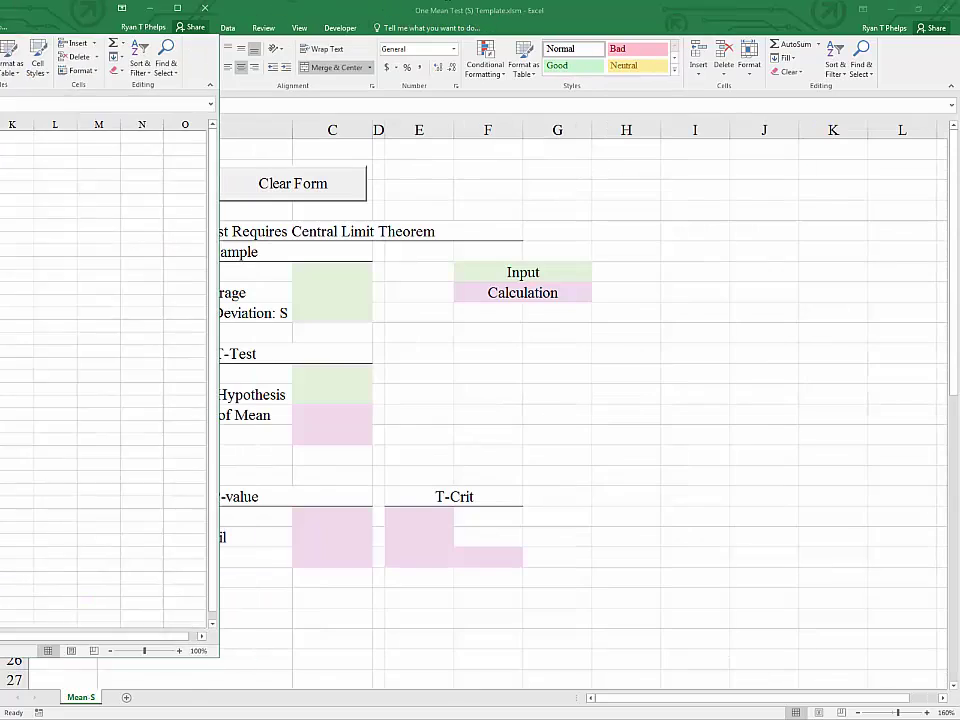
left_click(321, 275)
left_click(329, 291)
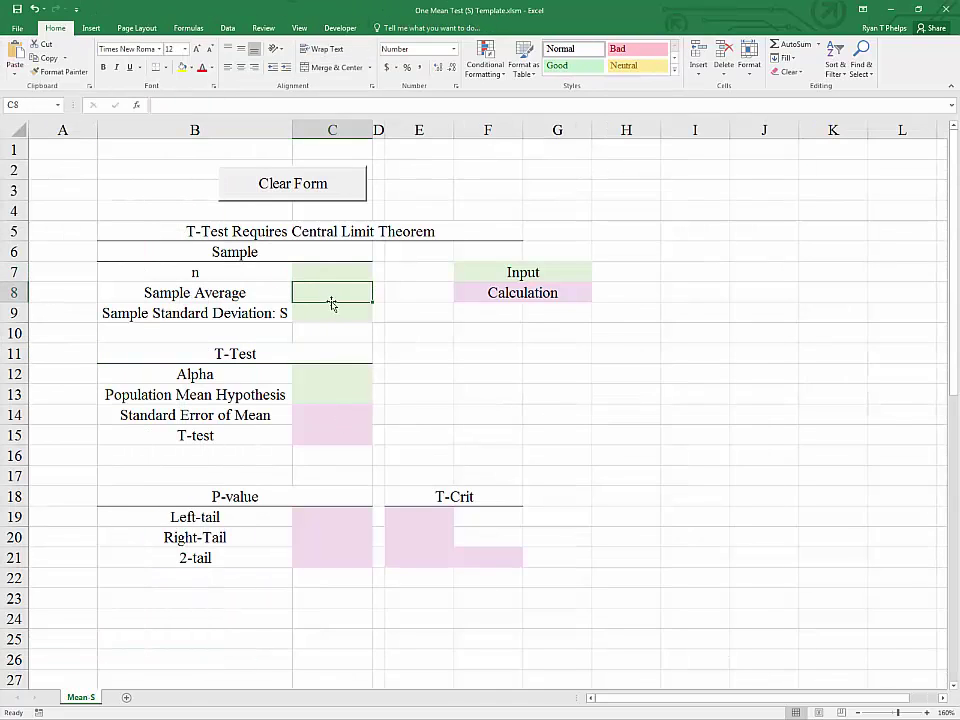
left_click(332, 308)
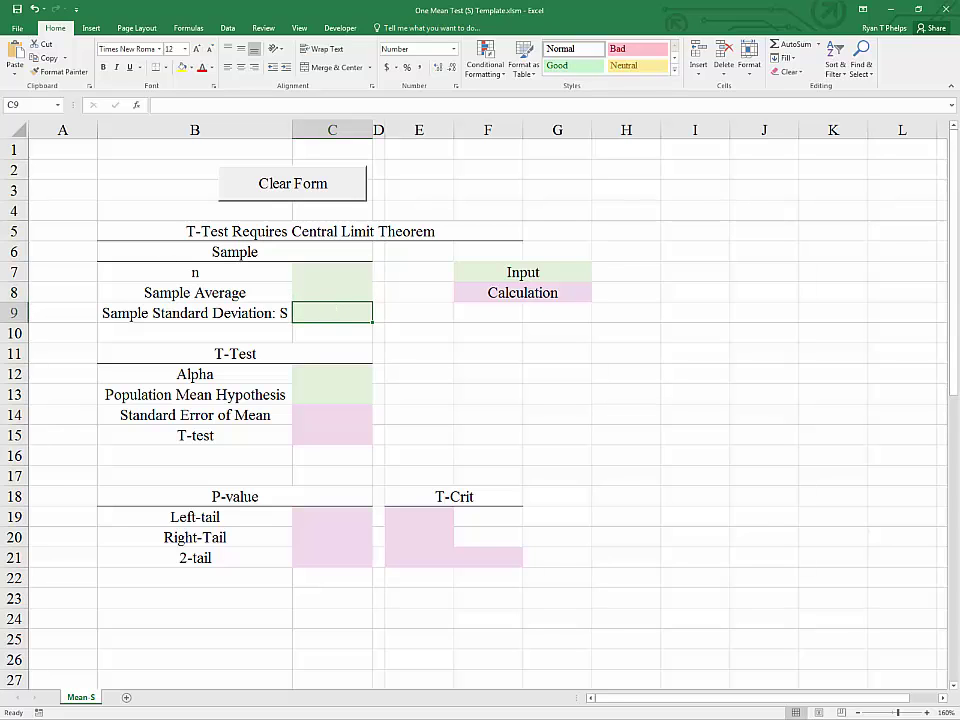
Return to the grades workbook and show the Data tab
key("alt+Tab")
left_click(194, 243)
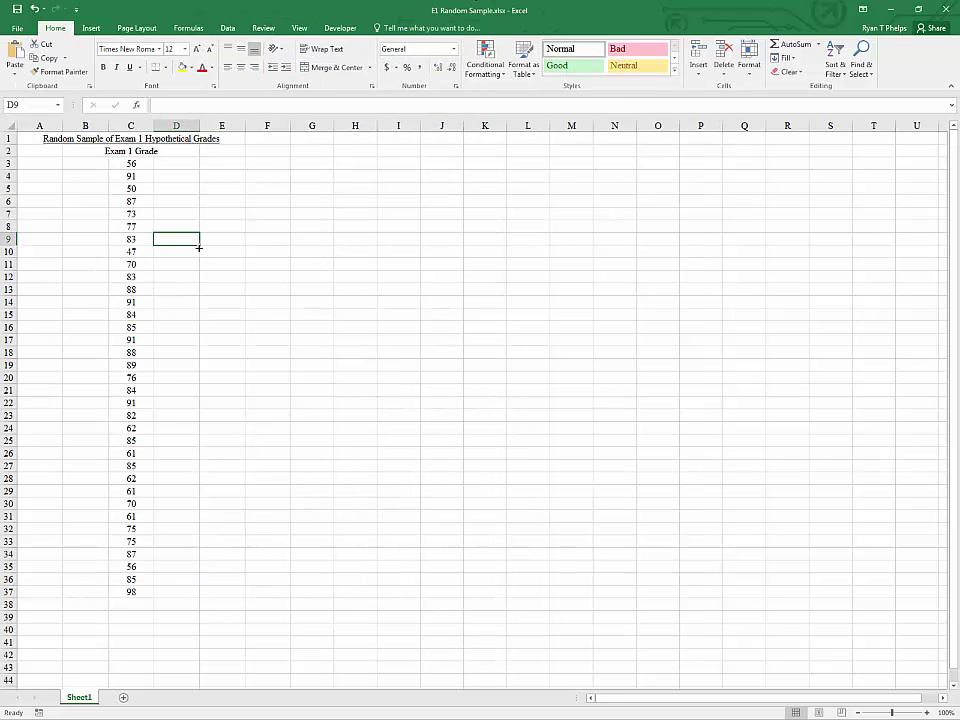
left_click(228, 29)
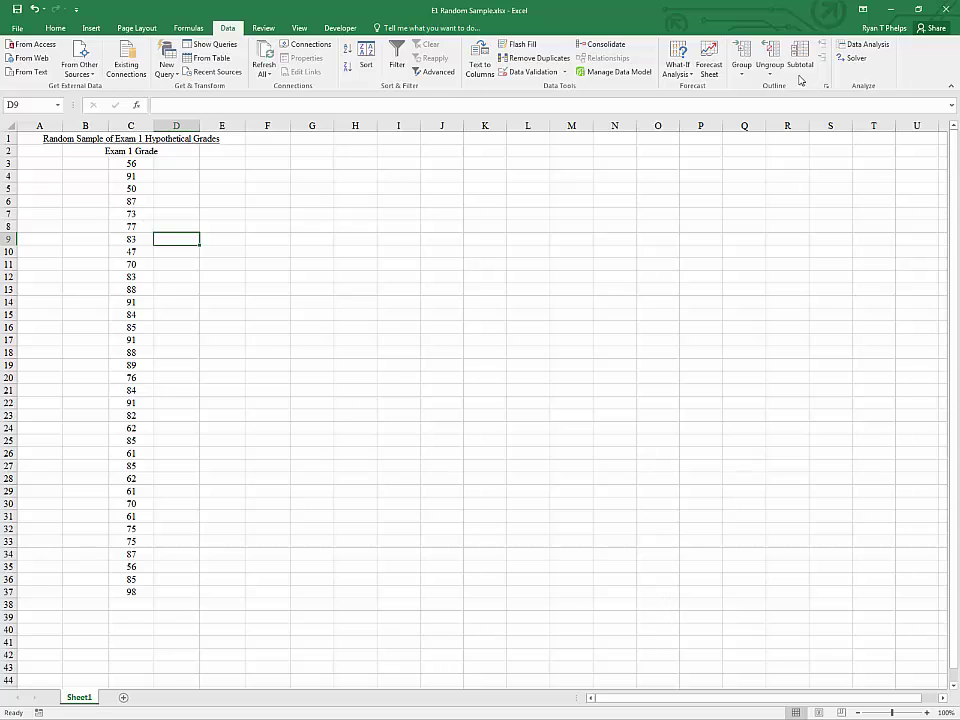
Start Descriptive Statistics with input range $C$2:$C$37, from the Exam 1 Grade header to the last grade
left_click(855, 46)
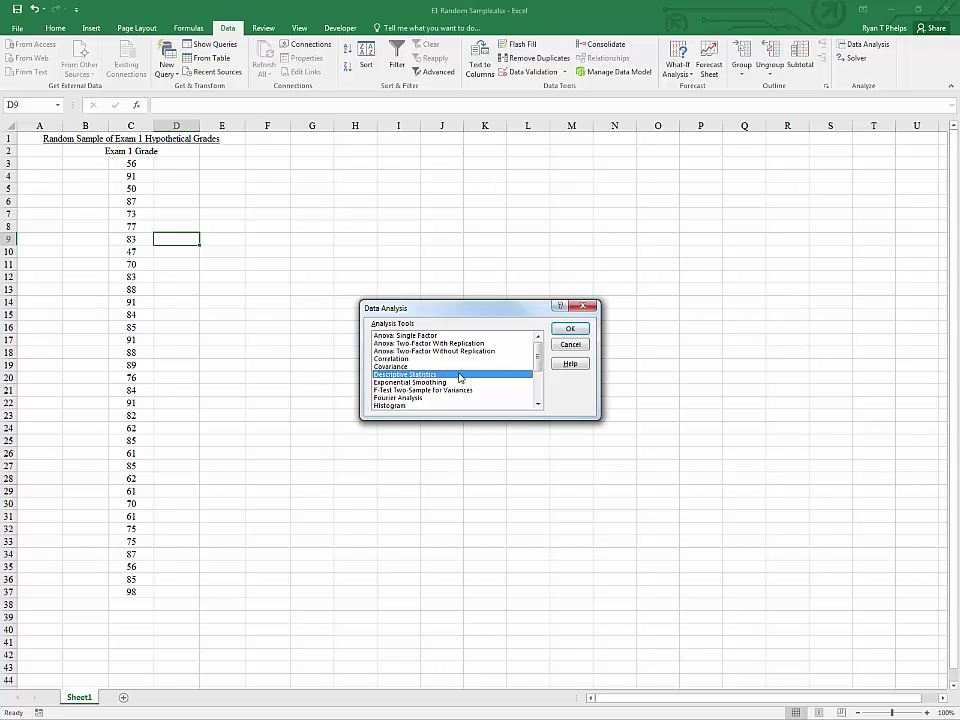
mouse_move(537, 352)
left_mouse_down()
mouse_move(537, 392)
mouse_move(537, 343)
mouse_move(536, 393)
mouse_move(537, 362)
left_mouse_up()
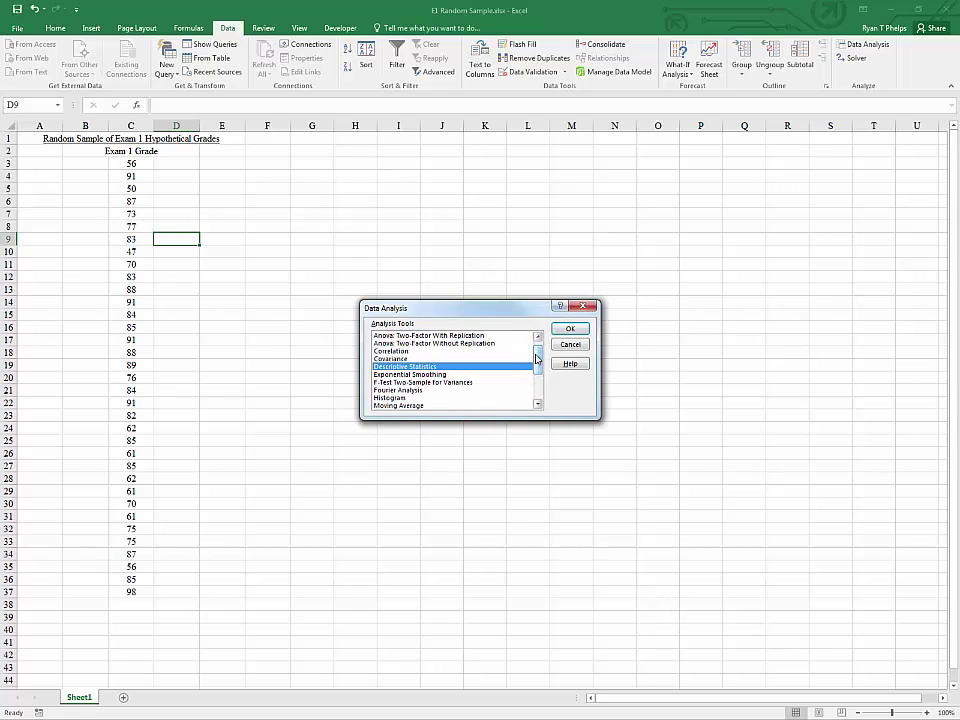
left_click(555, 331)
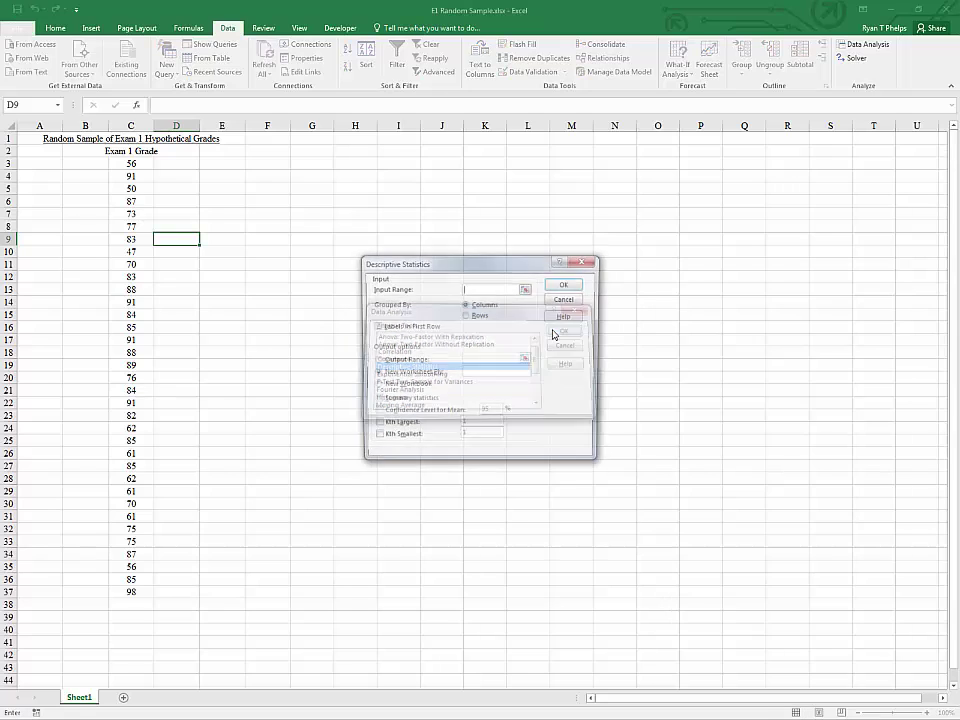
left_click(526, 288)
left_click(121, 155)
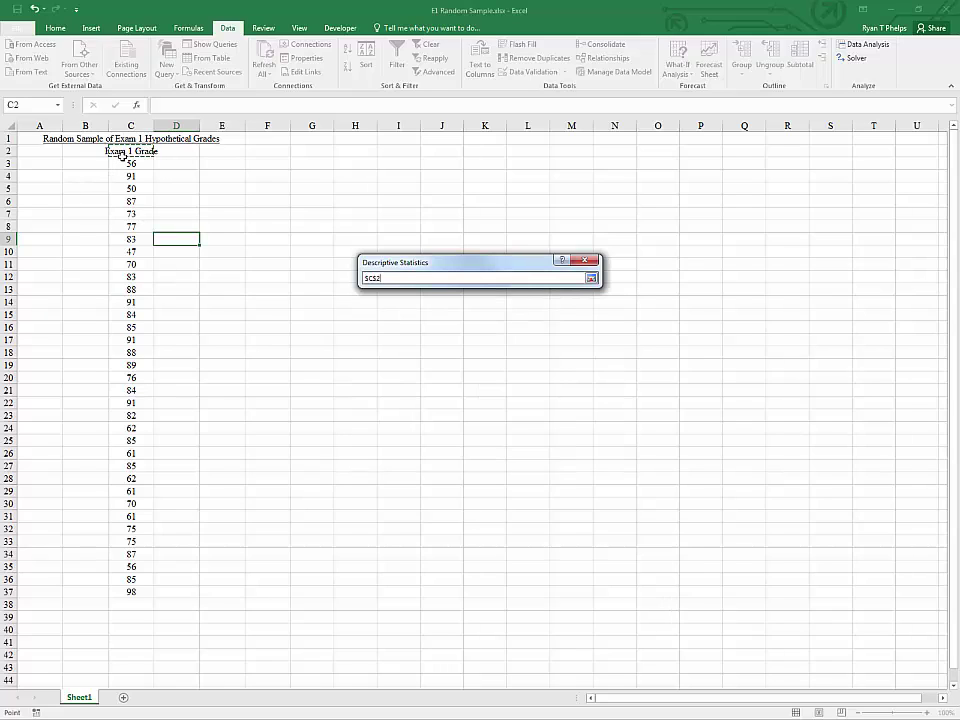
key("ctrl+shift+Down")
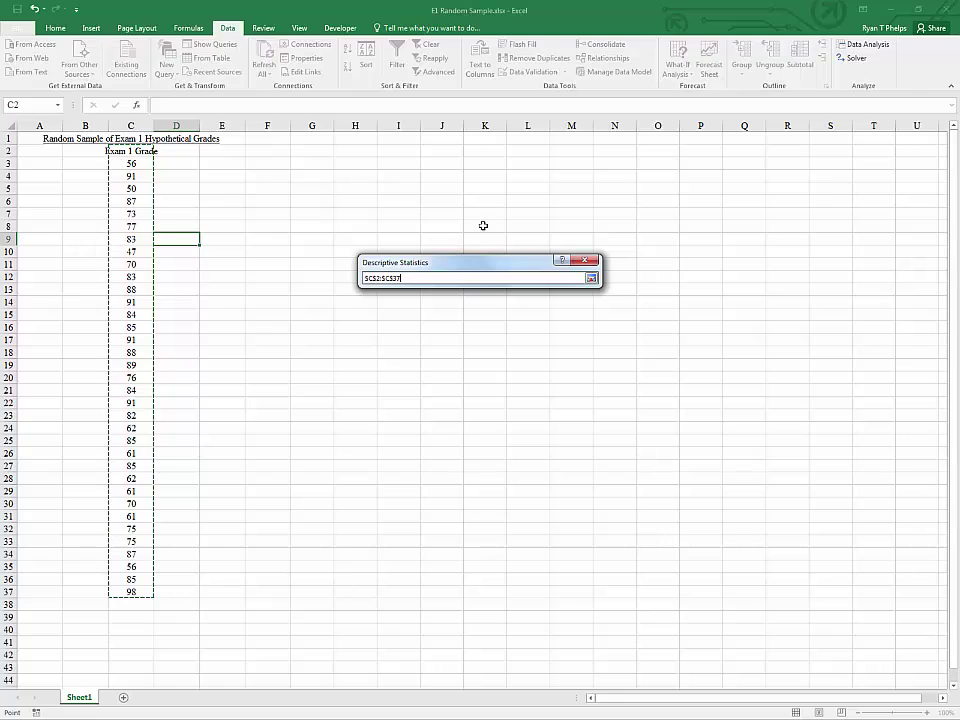
left_click(592, 278)
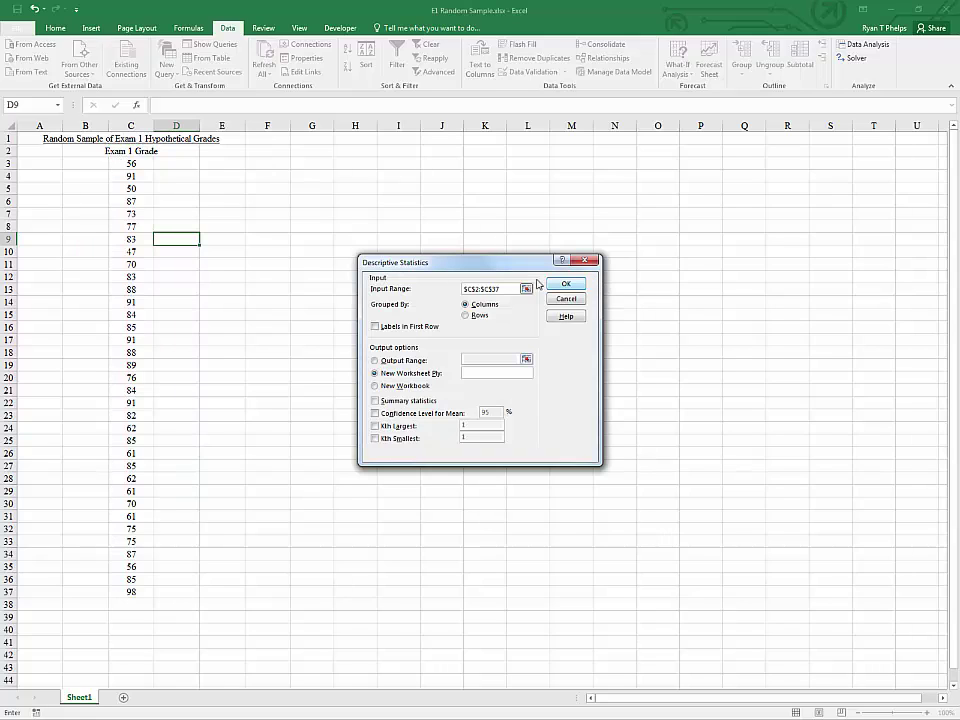
Run Descriptive Statistics with Labels in First Row and Summary statistics checked
left_click(376, 327)
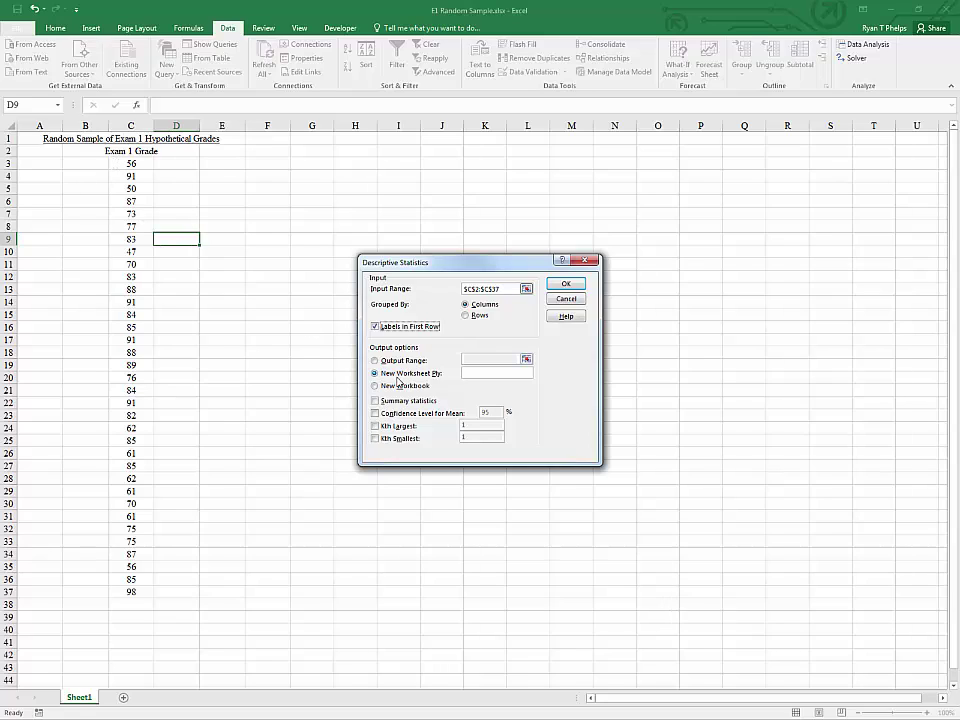
left_click(375, 401)
left_click(566, 284)
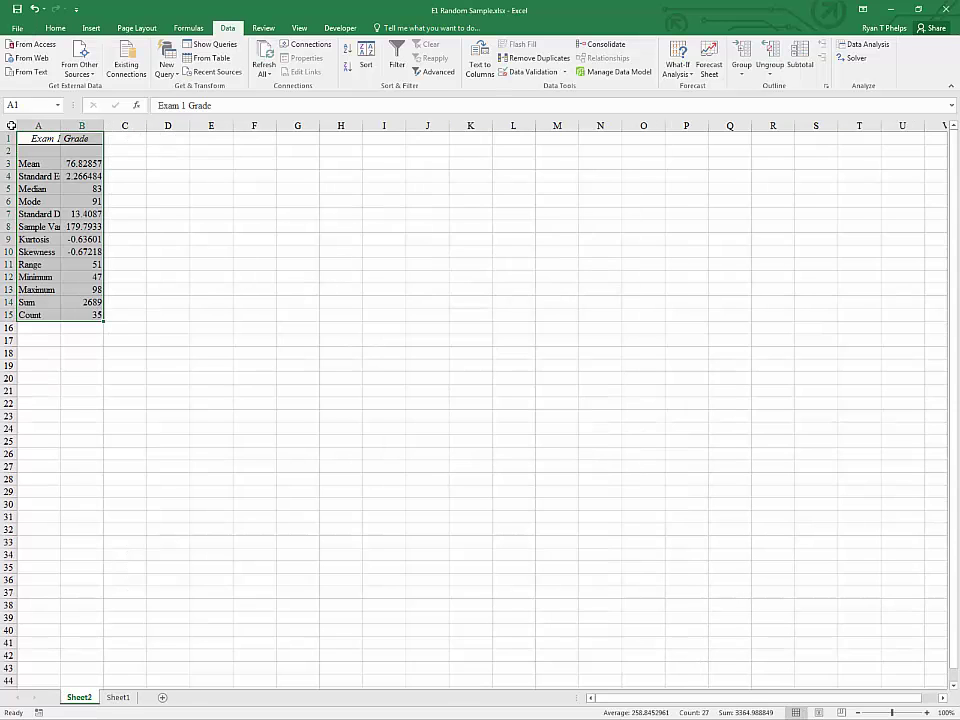
Autofit output columns A:B and snap the summary workbook to the left half
left_click(8, 126)
double_click(61, 125)
left_click(135, 273)
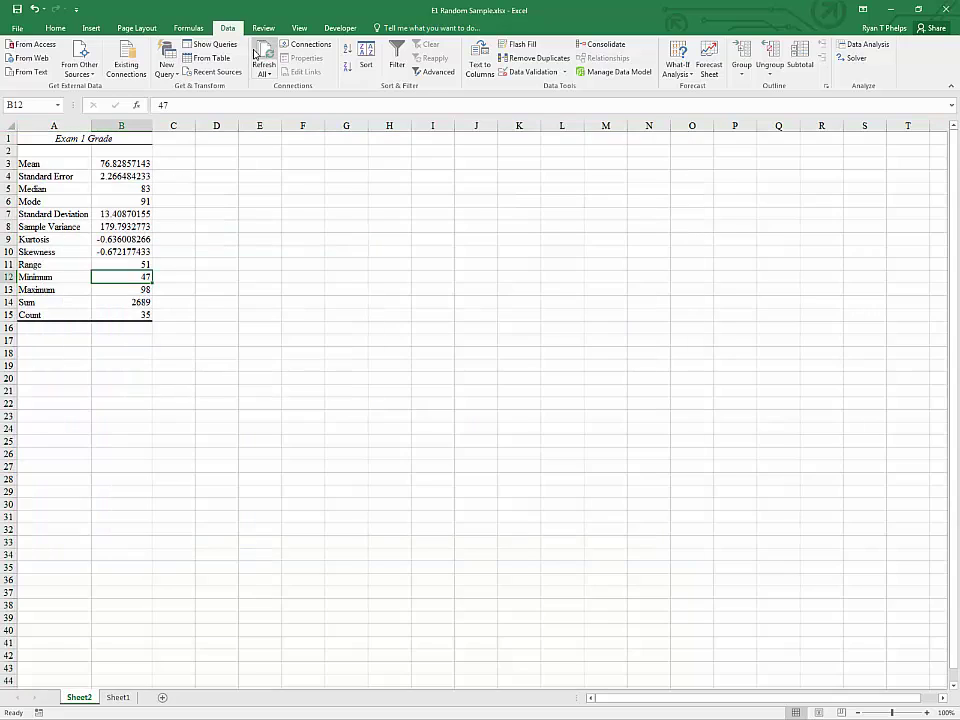
left_click_drag(133, 161, 133, 289)
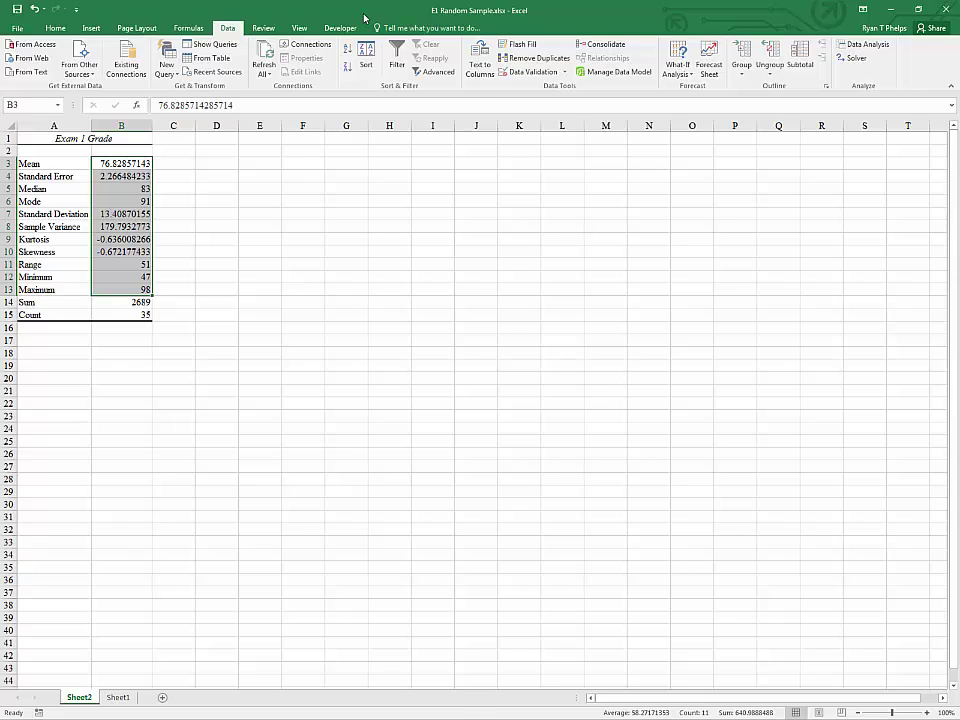
key("super+Left")
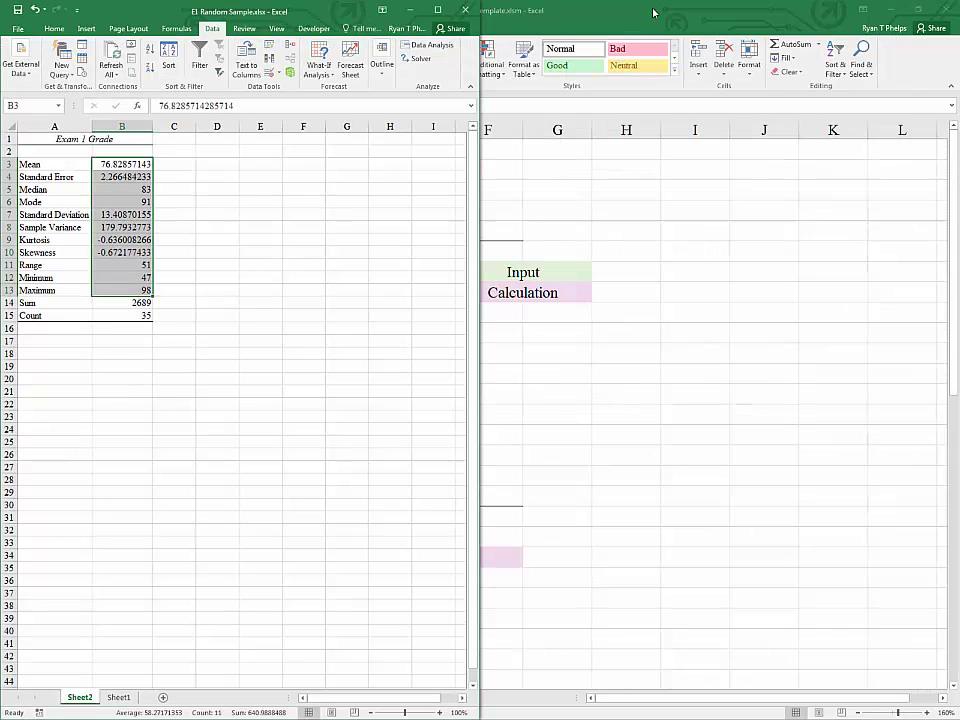
Snap the template to the right half and enter sample size n of 35
left_click(653, 12)
key("super+Right")
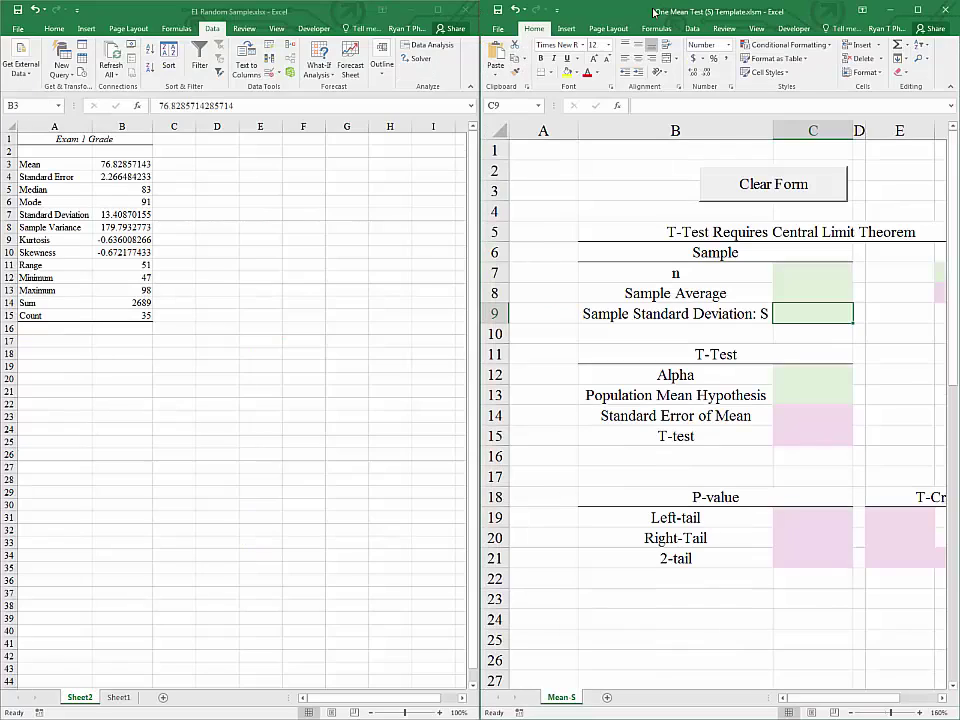
left_click(116, 316)
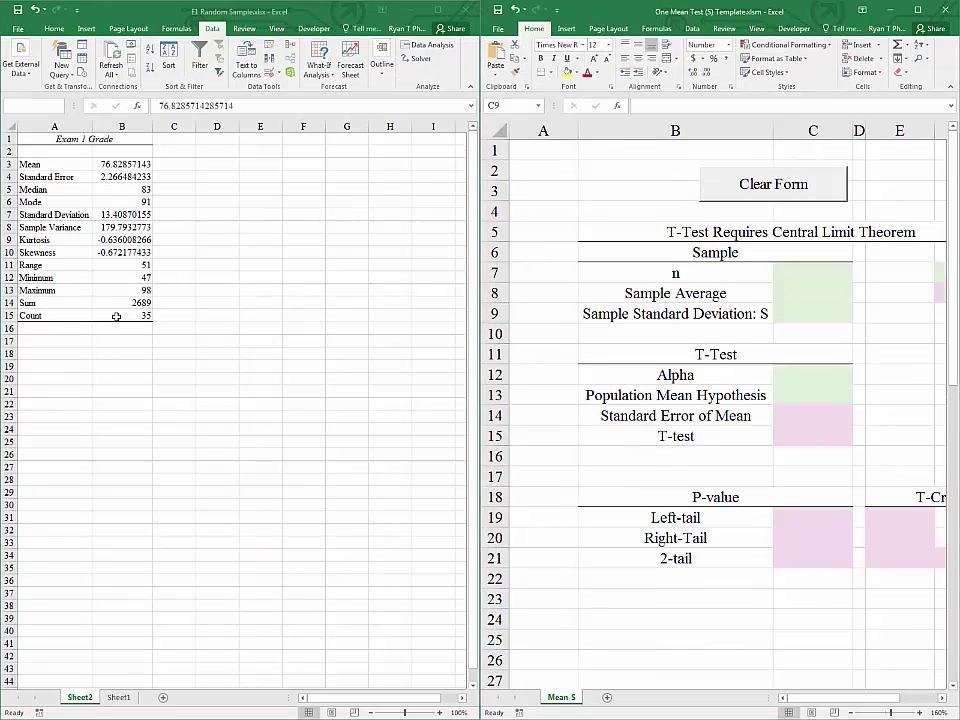
left_click(817, 272)
left_click(817, 272)
type("35")
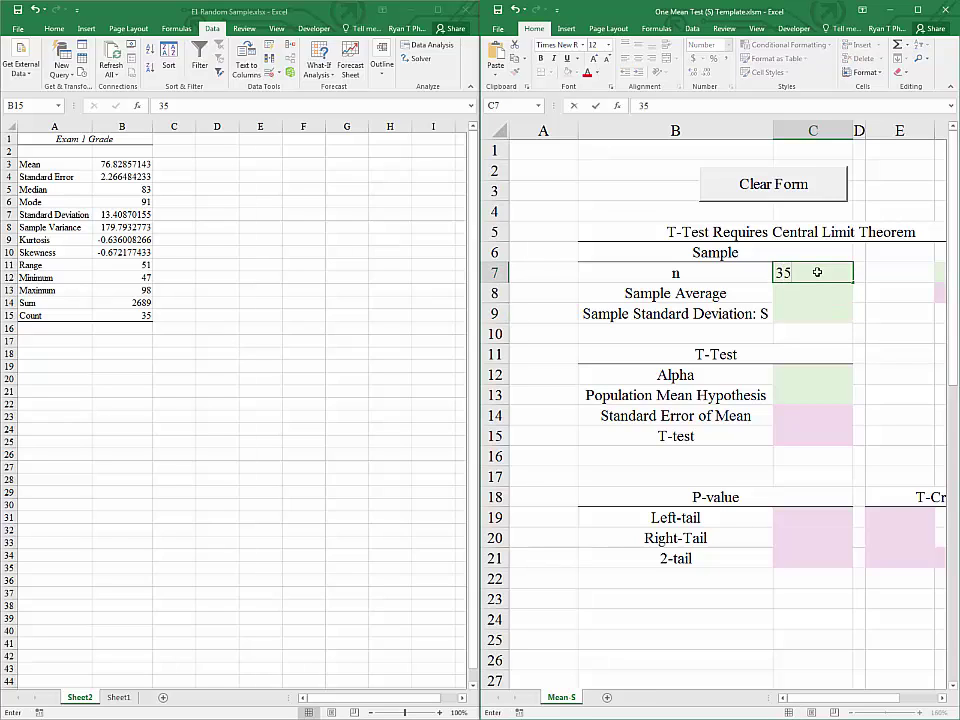
key("Return")
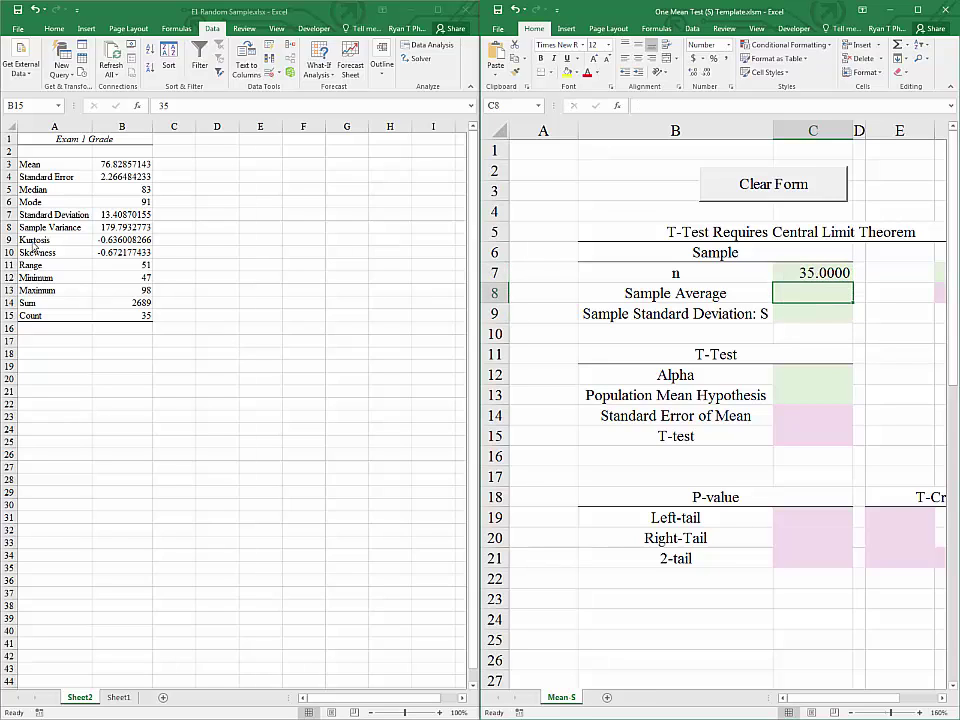
Paste the mean 76.8286 as a plain value into the template's Sample Average C8
left_click(110, 165)
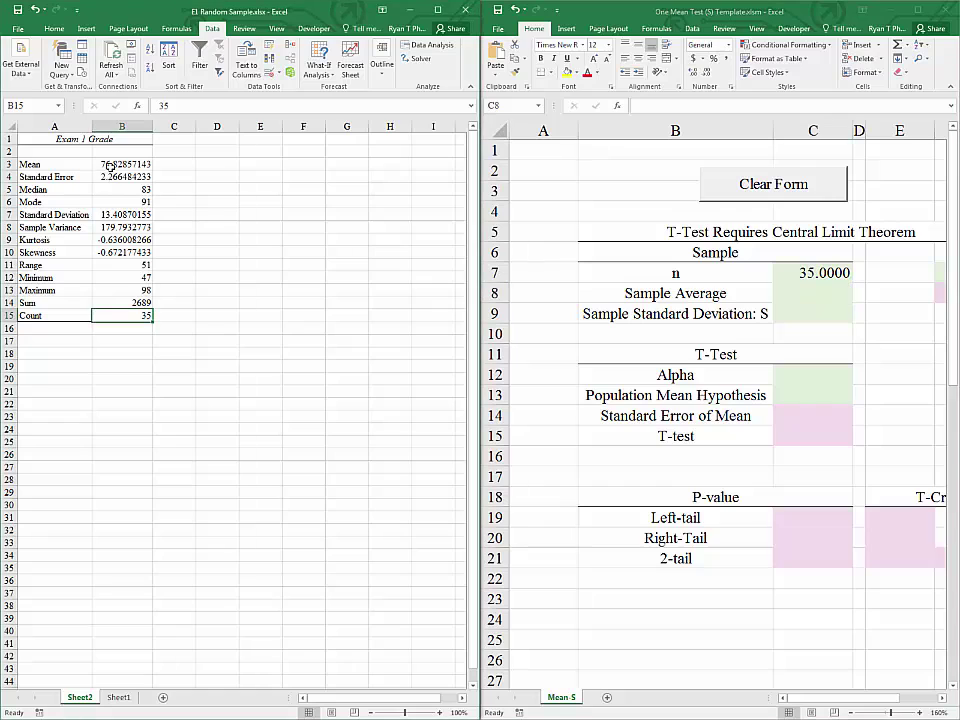
left_click(110, 165)
key("ctrl+c")
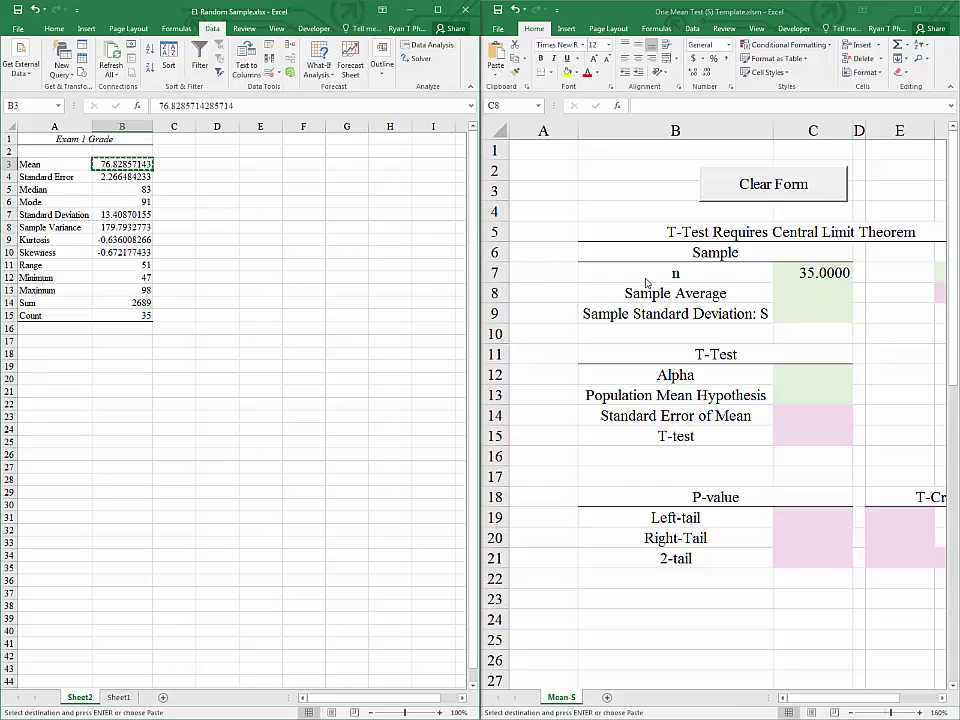
left_click(831, 290)
right_click(812, 295)
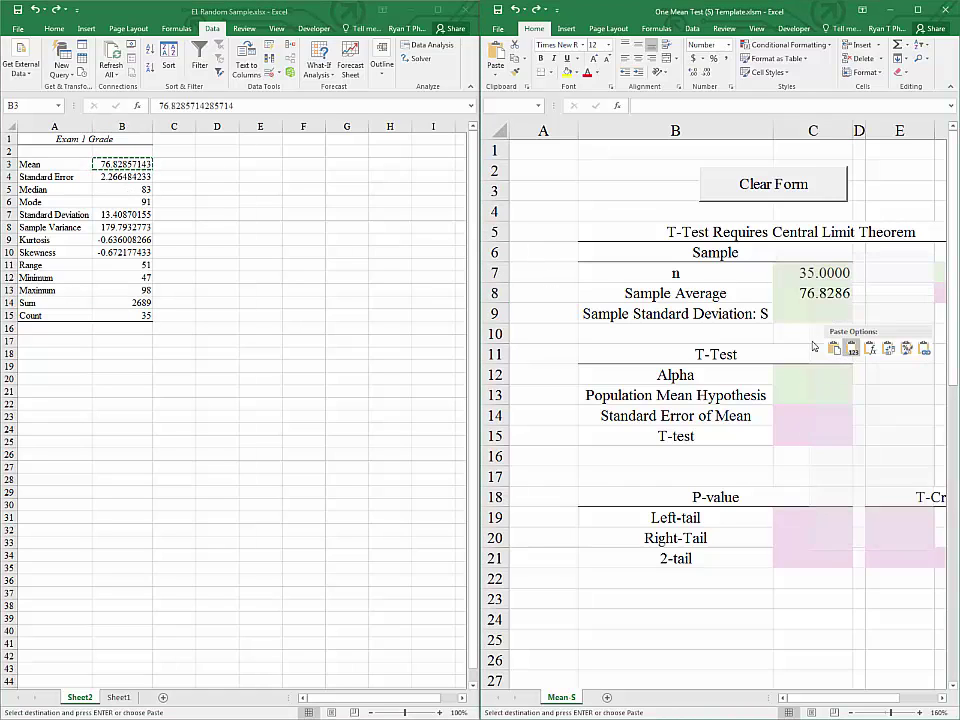
key("Escape")
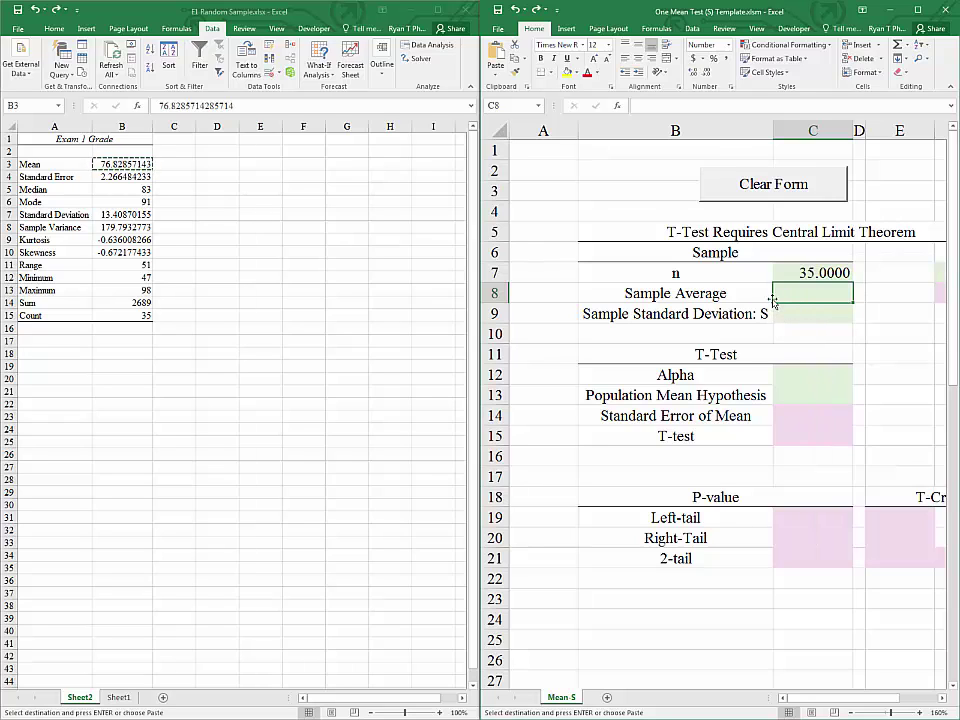
right_click(798, 295)
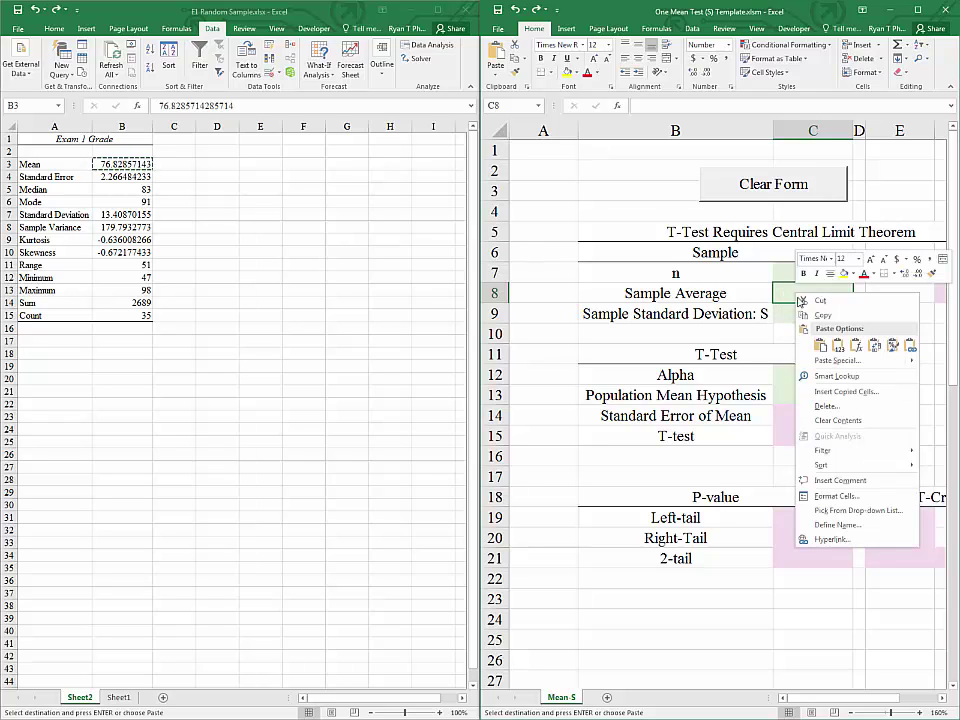
left_click(835, 347)
left_click(790, 322)
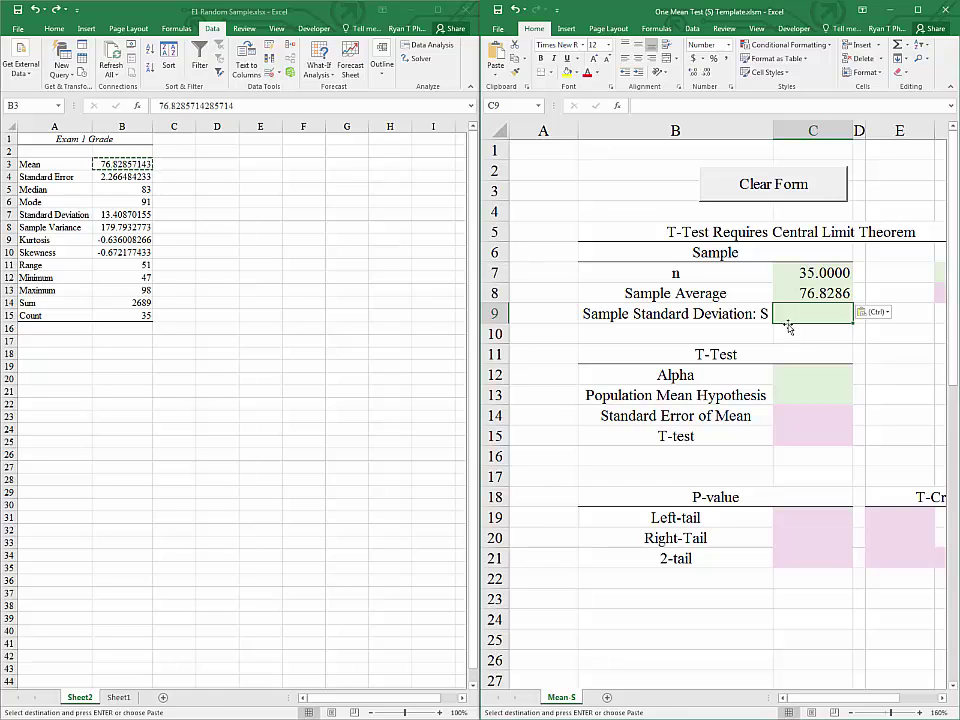
Paste the standard deviation 13.4087 as a plain value into C9
left_click(122, 214)
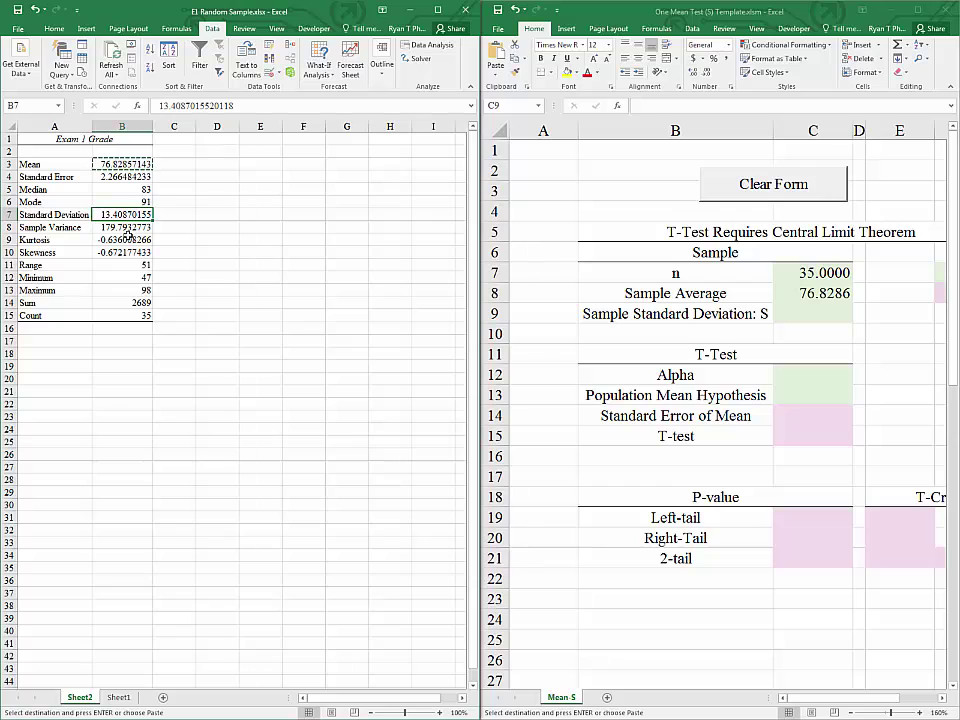
key("ctrl+c")
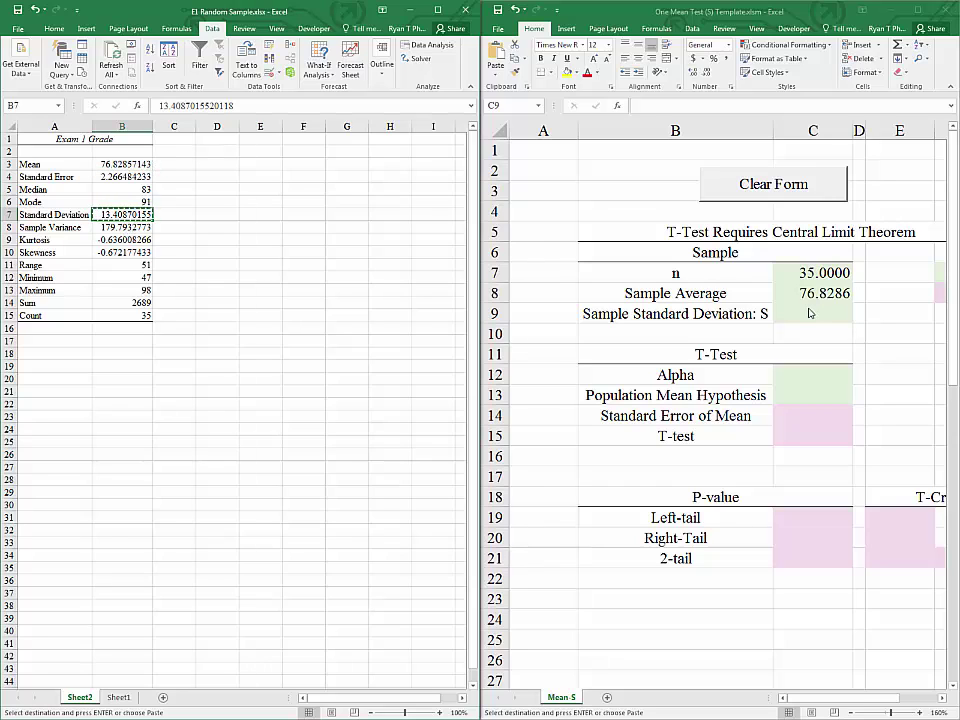
left_click(806, 313)
right_click(806, 313)
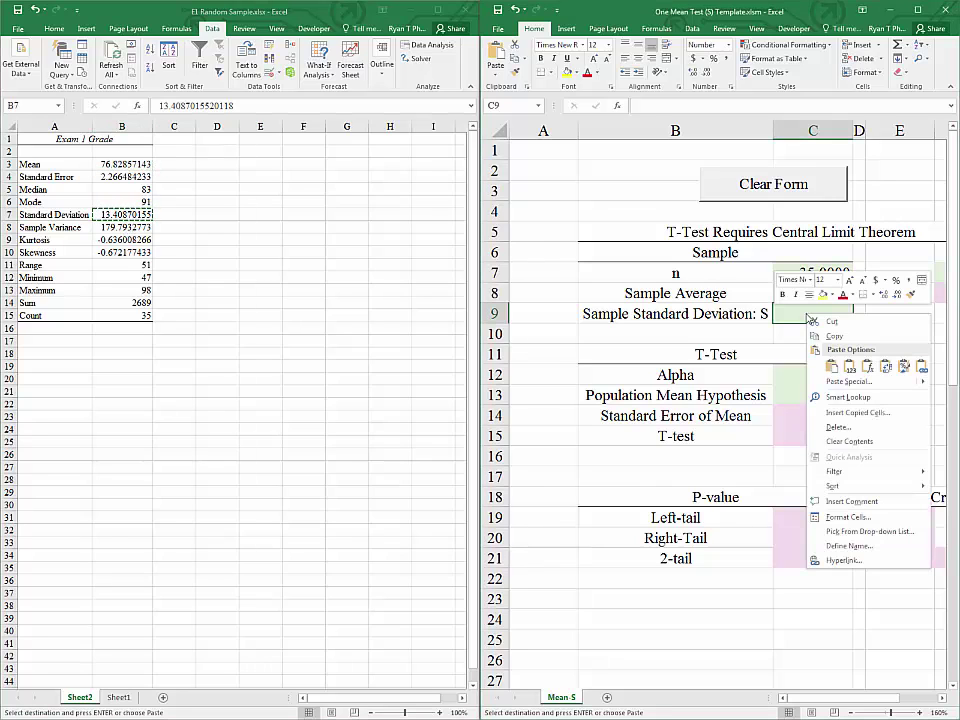
left_click(850, 368)
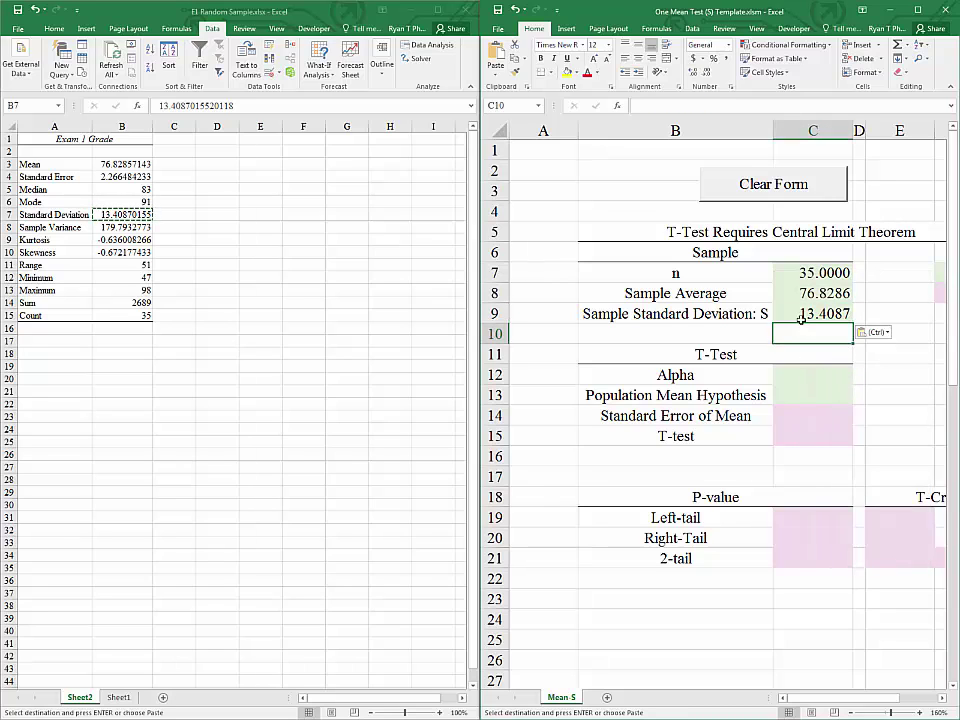
Review the template inputs and set Alpha in C12 to 0.05
scroll(707, 345, "down", 1)
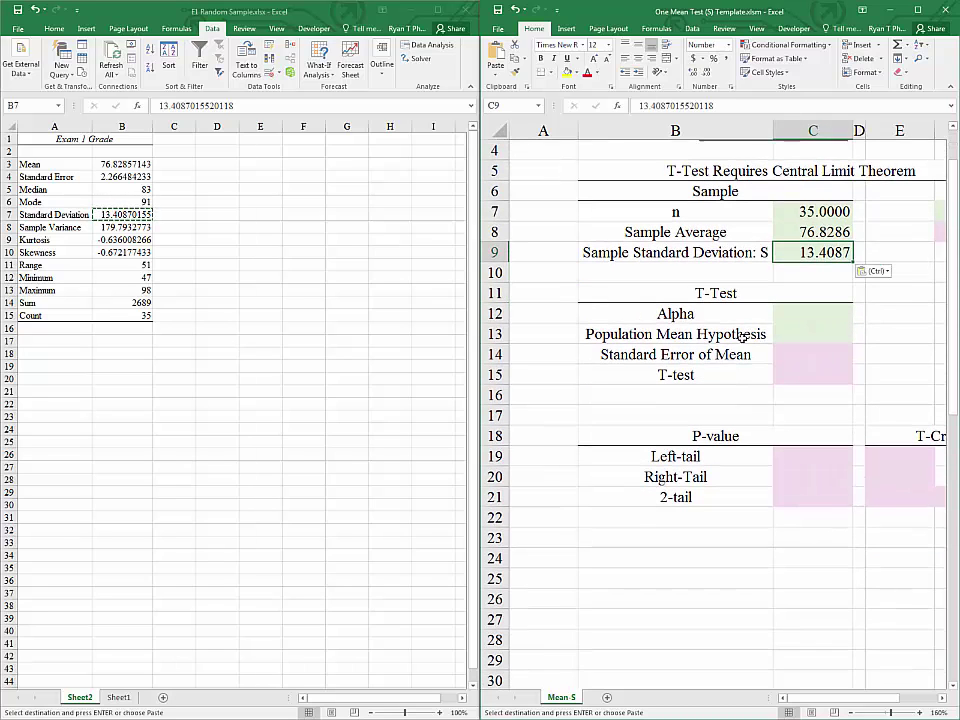
left_click(741, 347)
left_click(739, 317)
scroll(740, 317, "up", 1)
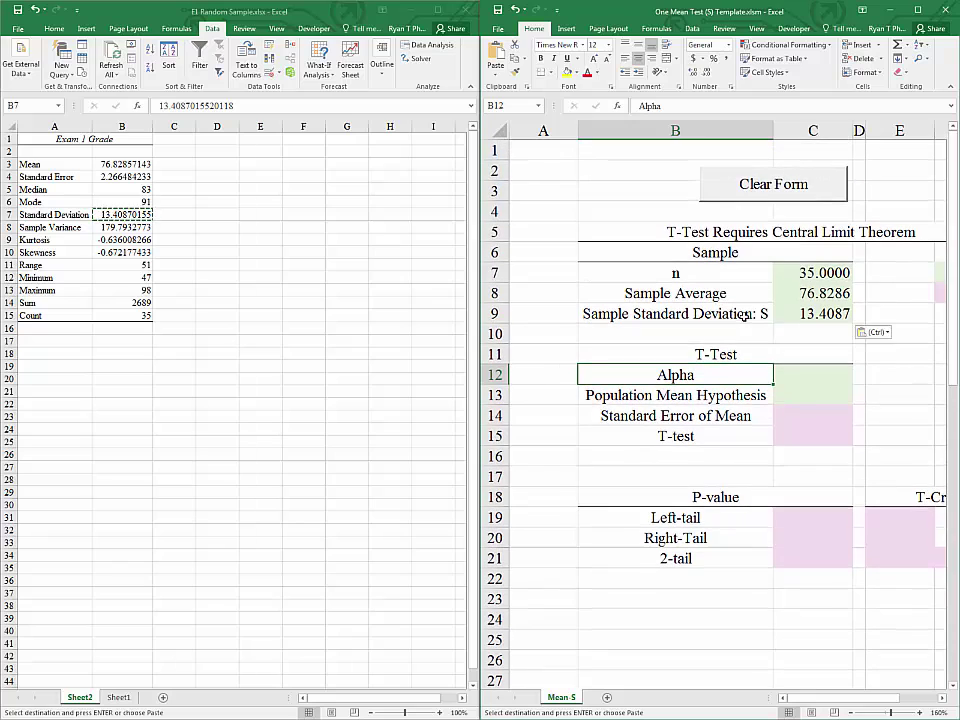
left_click(808, 273)
left_click(801, 295)
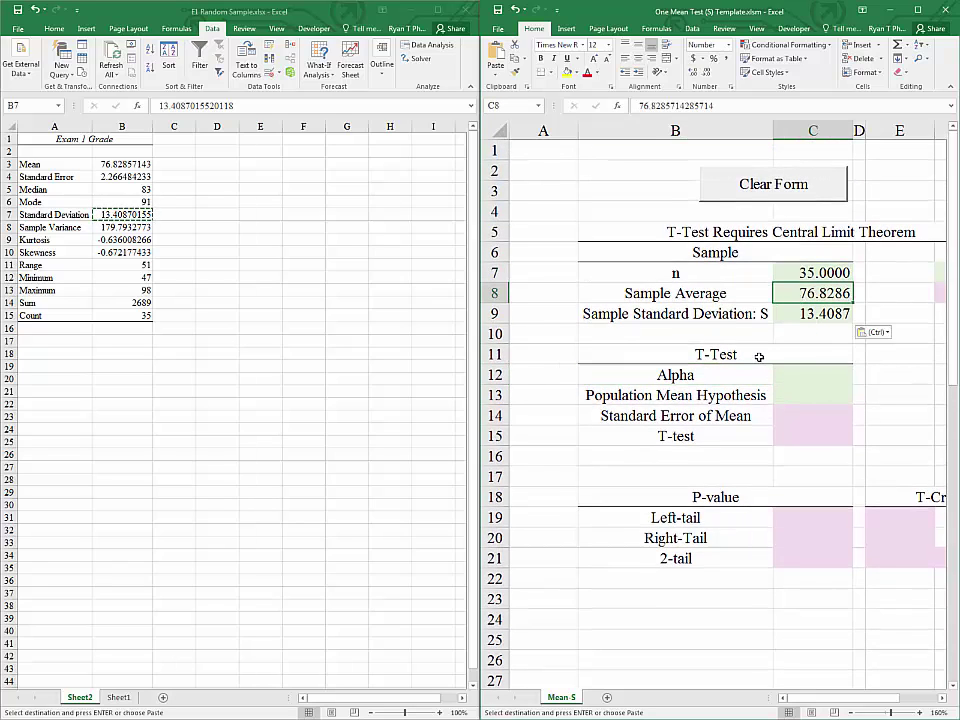
left_click(799, 318)
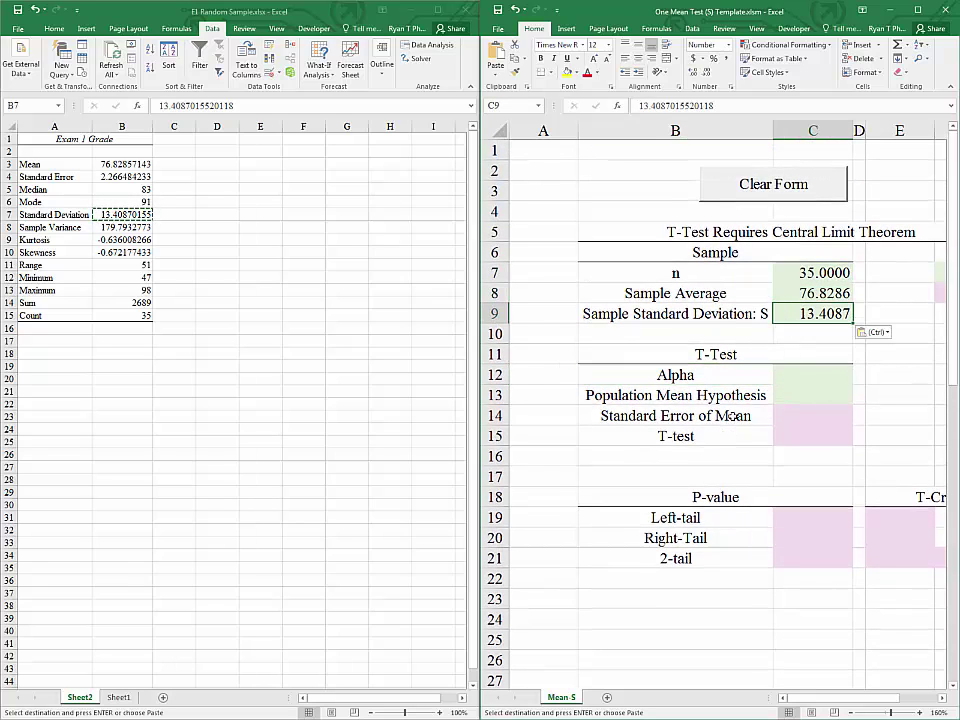
left_click(791, 371)
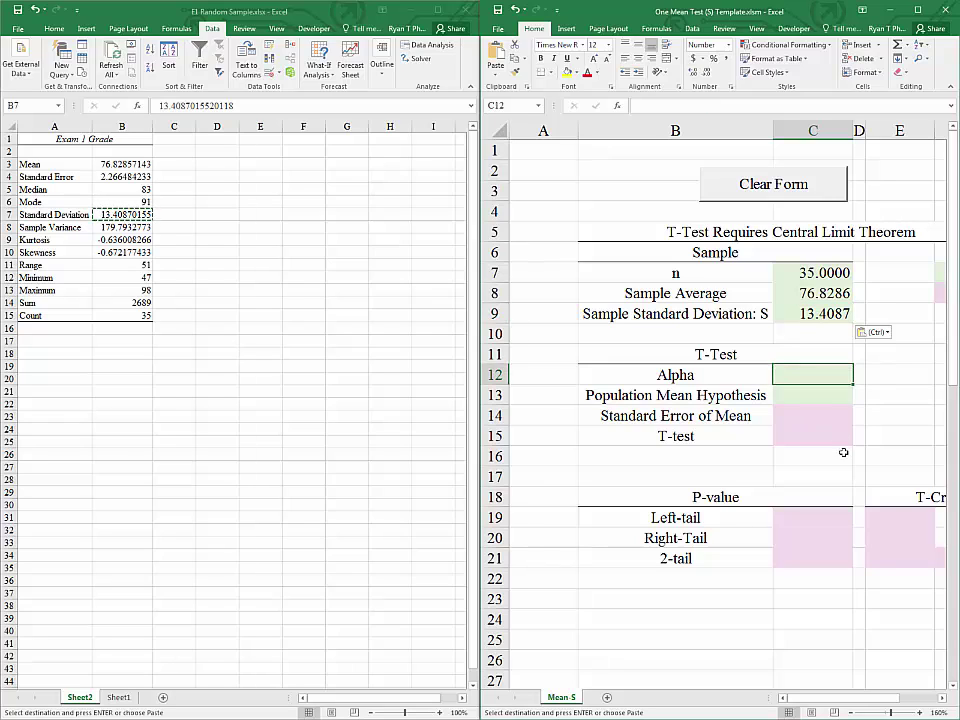
type(".05")
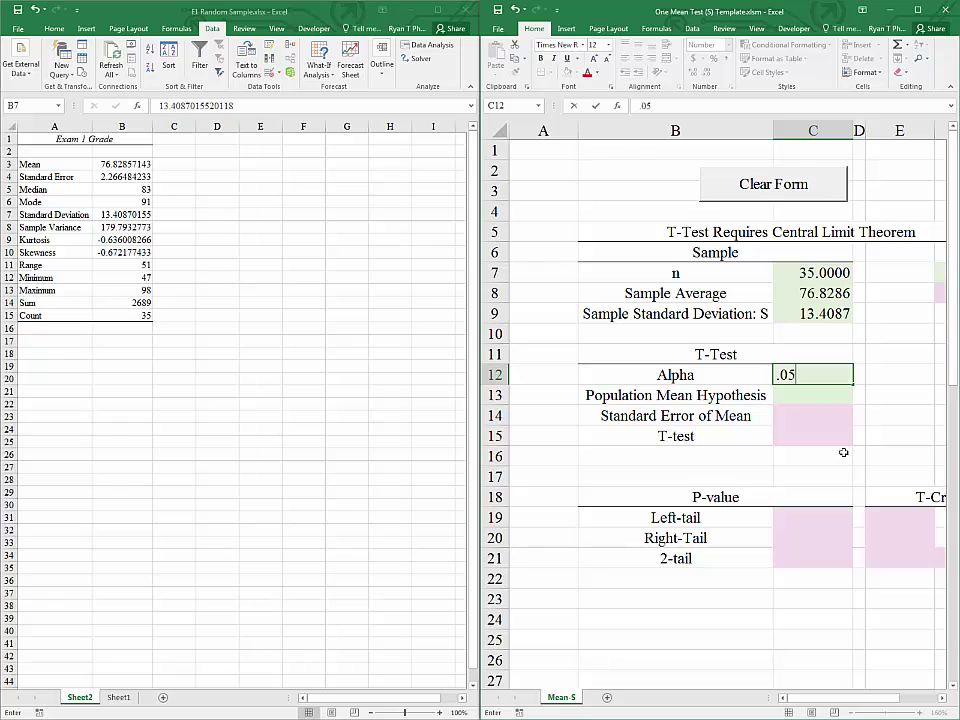
key("Return")
key("Up")
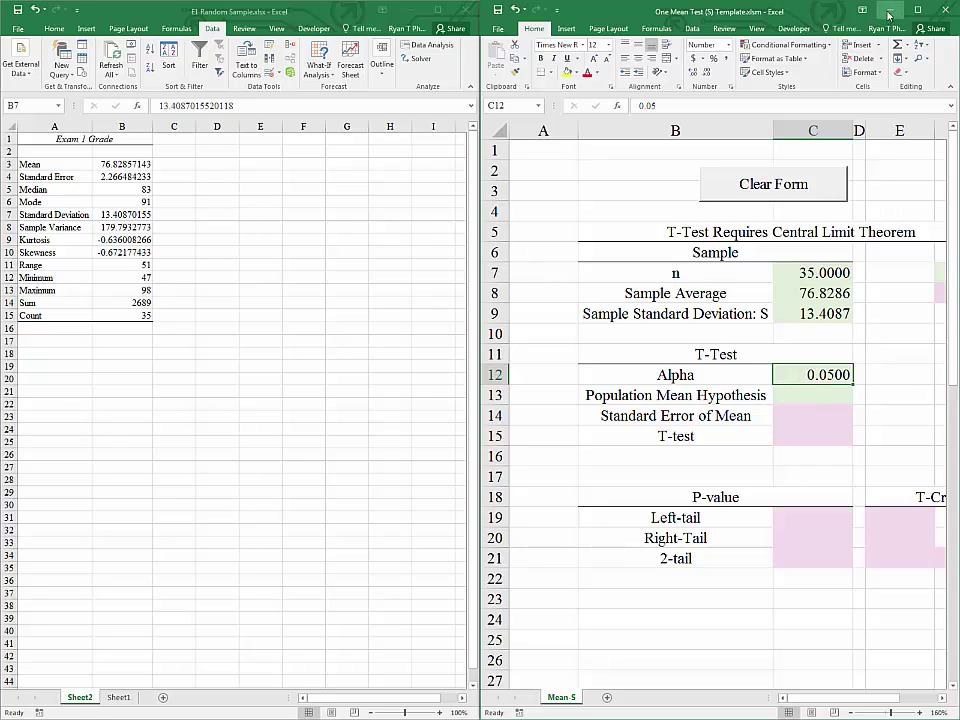
Maximize the template and enter 73 as the Population Mean Hypothesis in C13
double_click(687, 11)
left_click(308, 400)
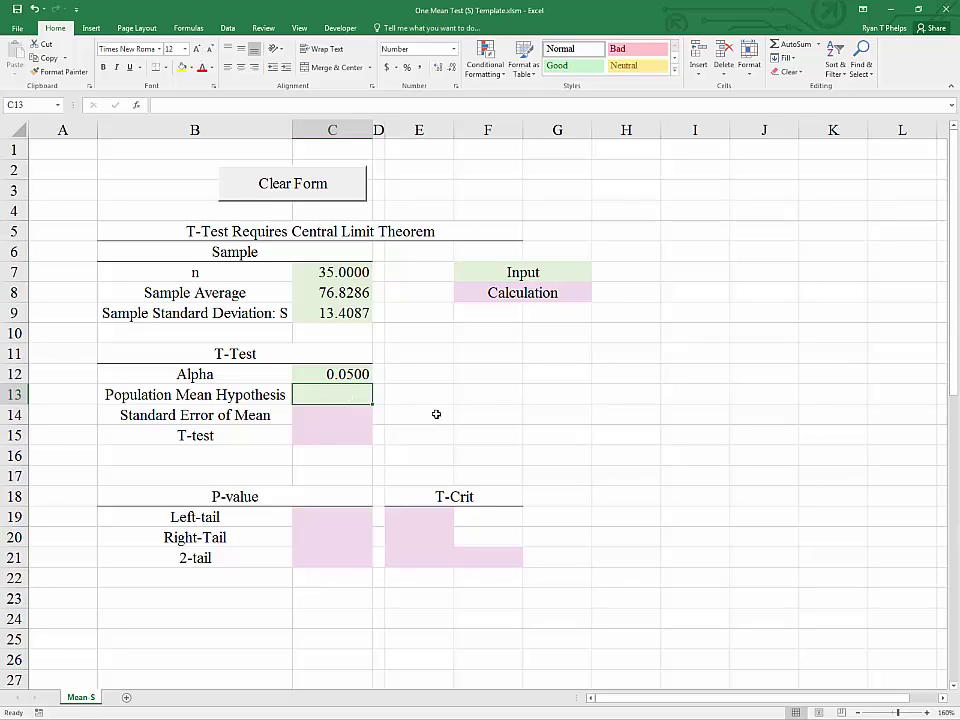
type("73")
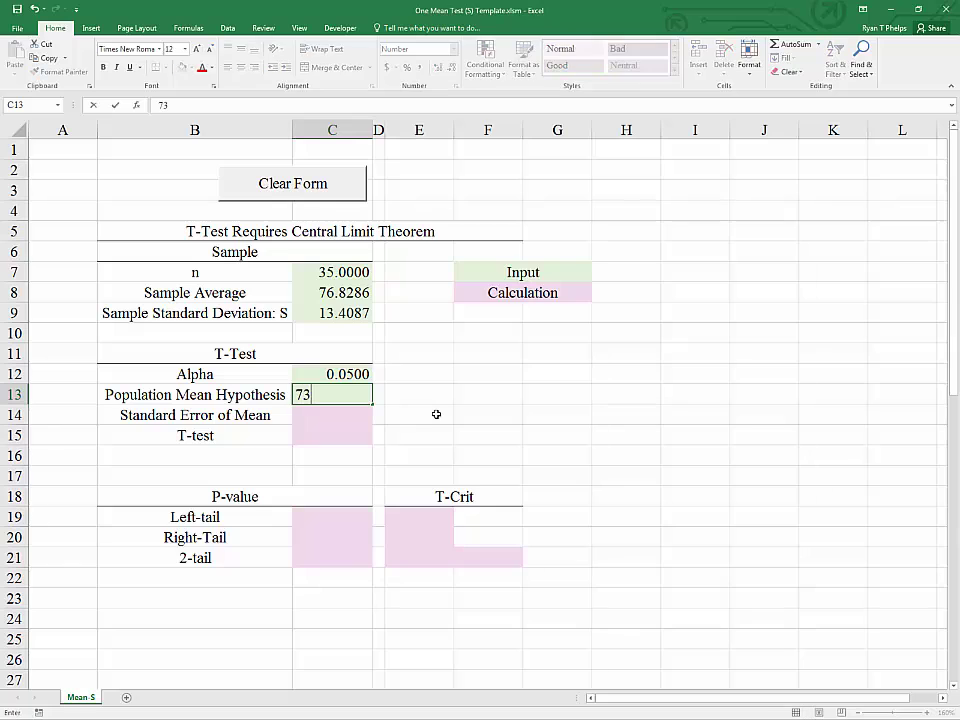
key("Return")
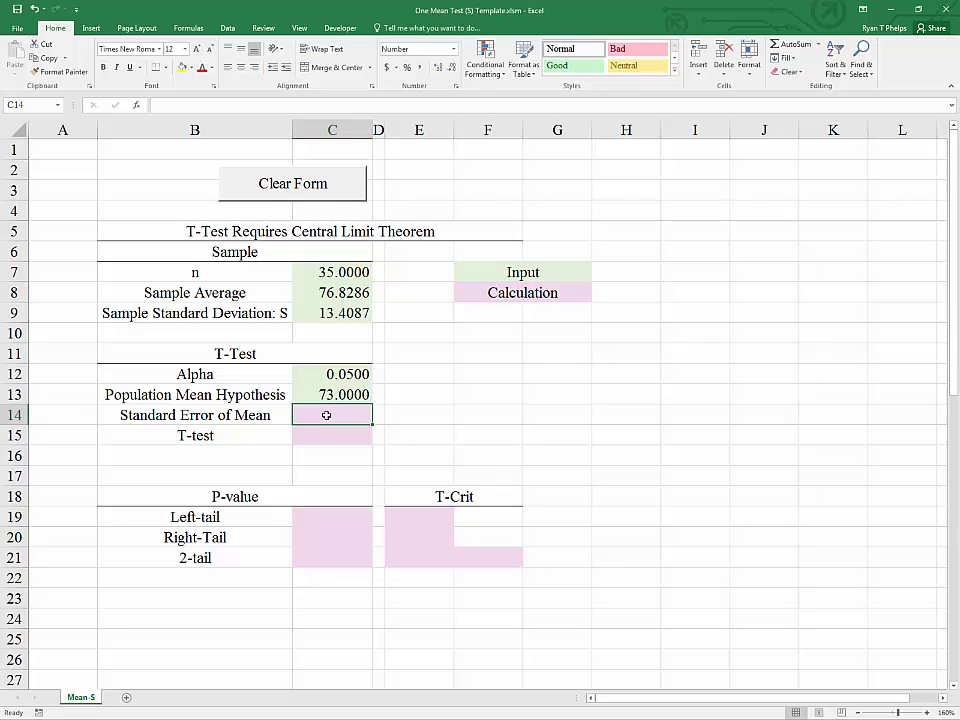
Enter =C9/C7^.5 in C14 for a standard error of 2.2665
type("=")
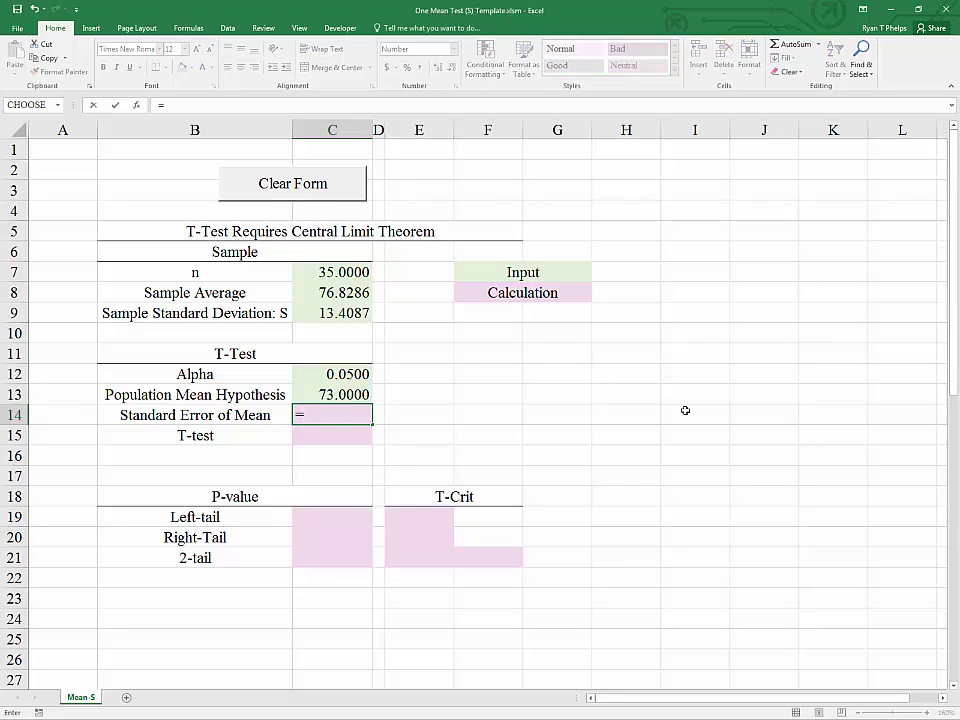
key("Up")
key("Up")
key("Up")
key("Up")
key("Up")
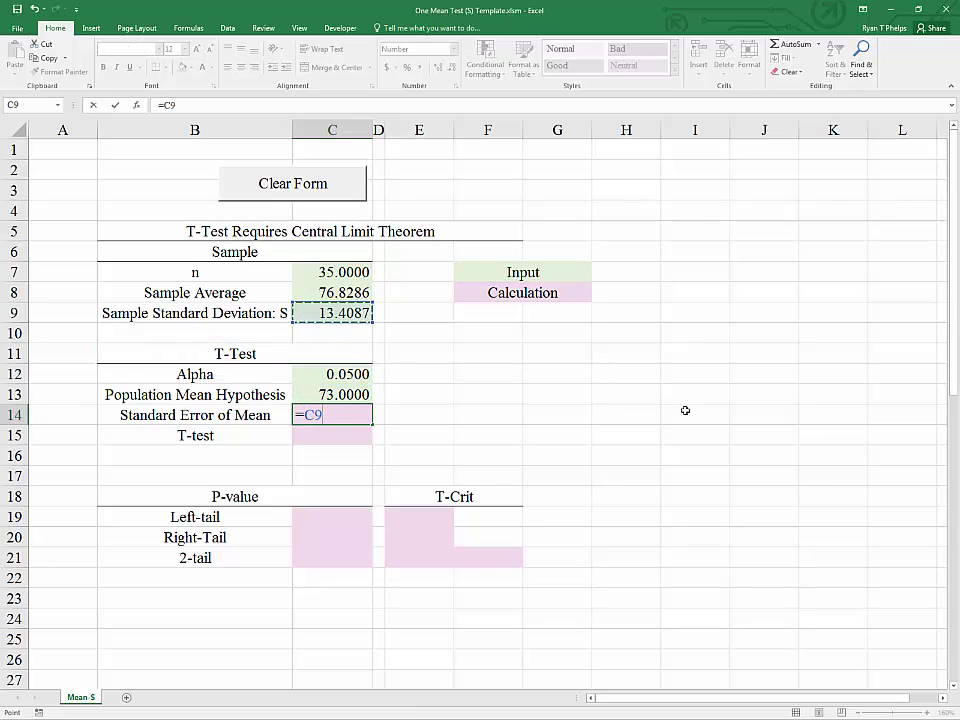
type("/")
key("Up")
key("Up")
key("Up")
key("Up")
key("Up")
key("Up")
key("Up")
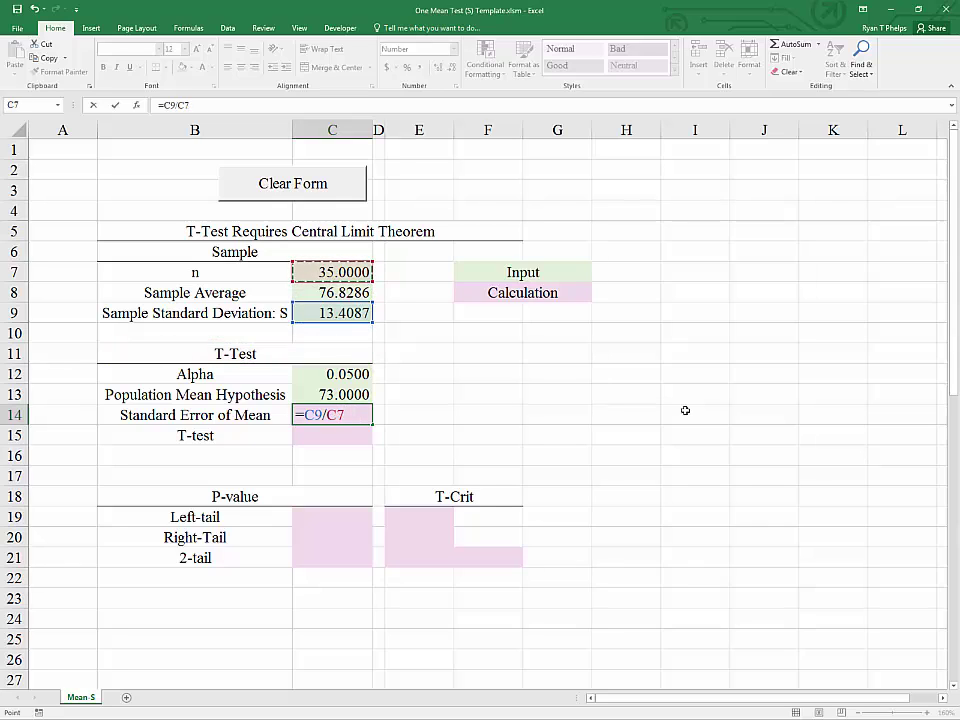
type("^.5")
key("Return")
key("Up")
key("Down")
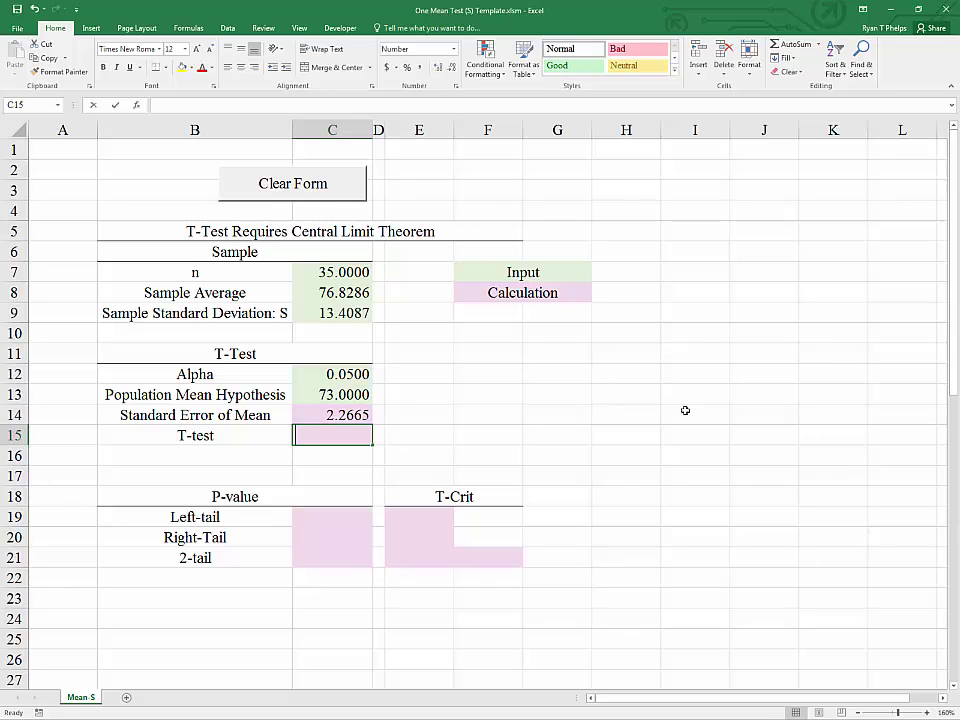
Enter =(C8-C13)/C14 in C15 for a t statistic of 1.6892
type("=(")
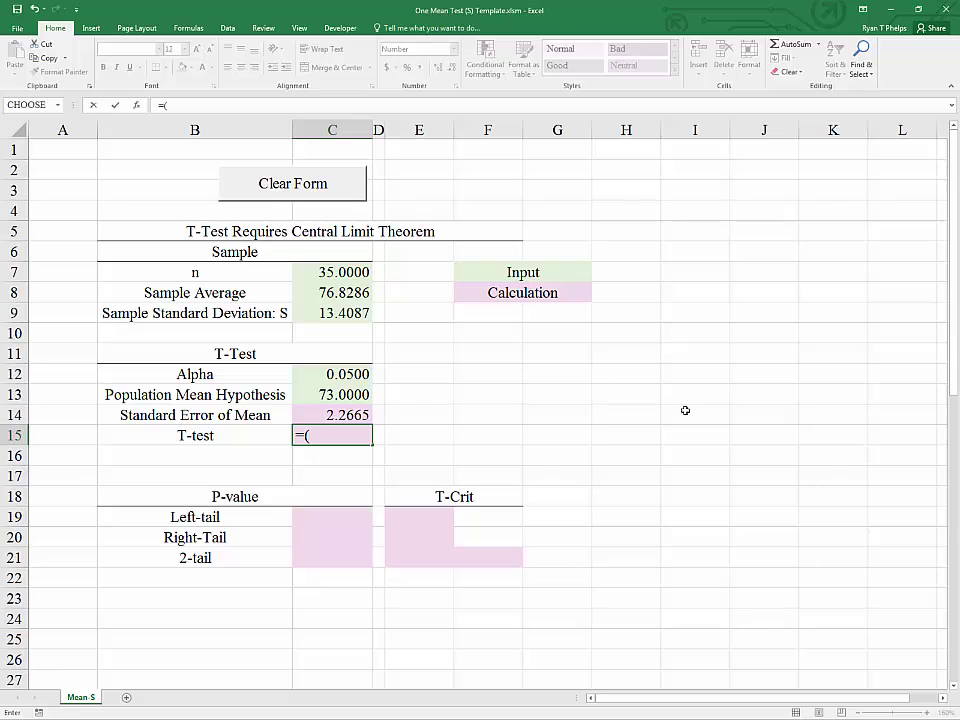
key("Up")
key("Up")
key("Up")
key("Up")
key("Up")
key("Up")
key("Up")
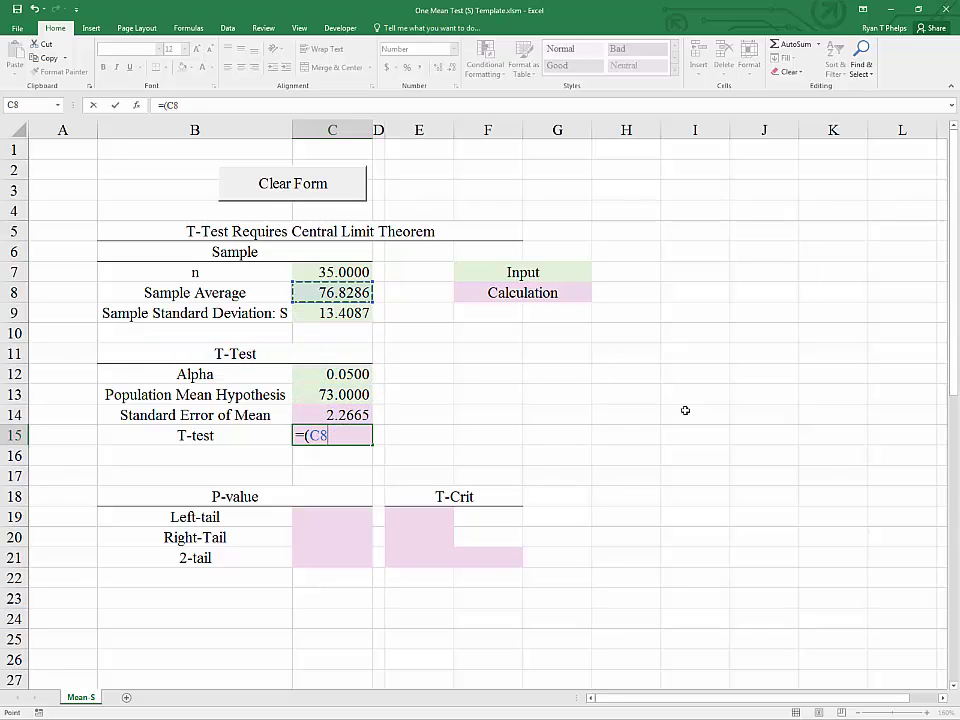
type("-")
key("Up")
key("Up")
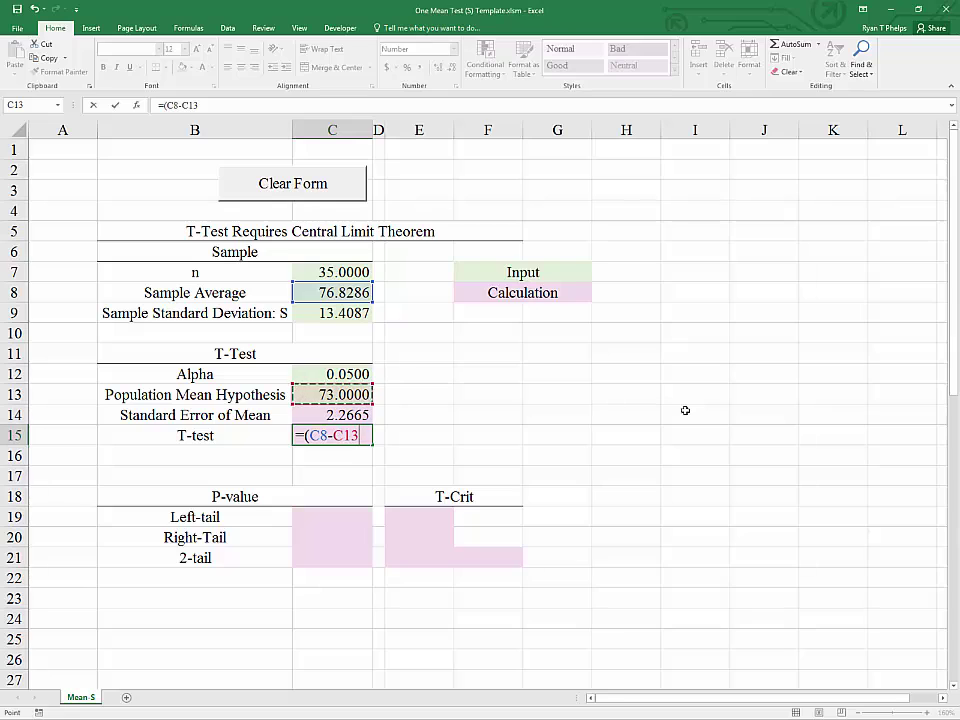
type(")")
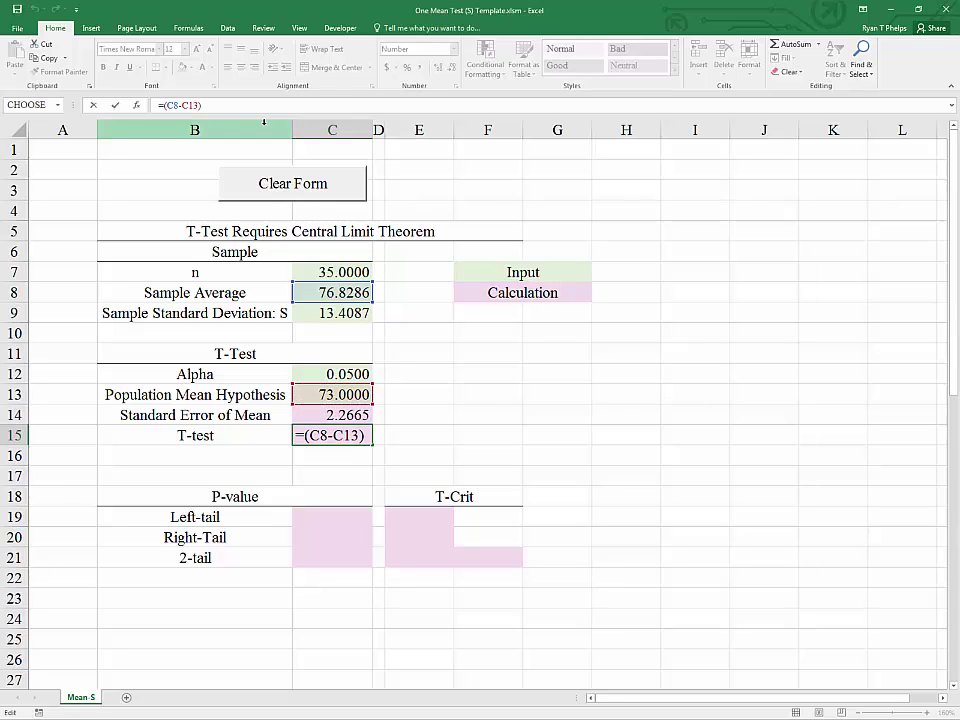
type("/")
left_click(369, 414)
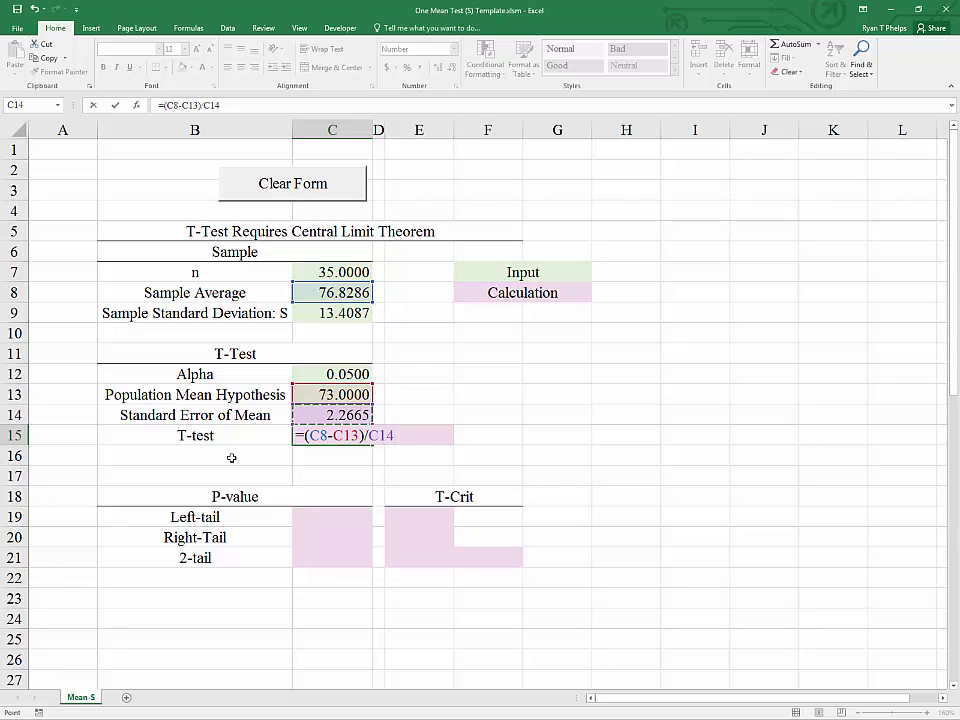
key("Return")
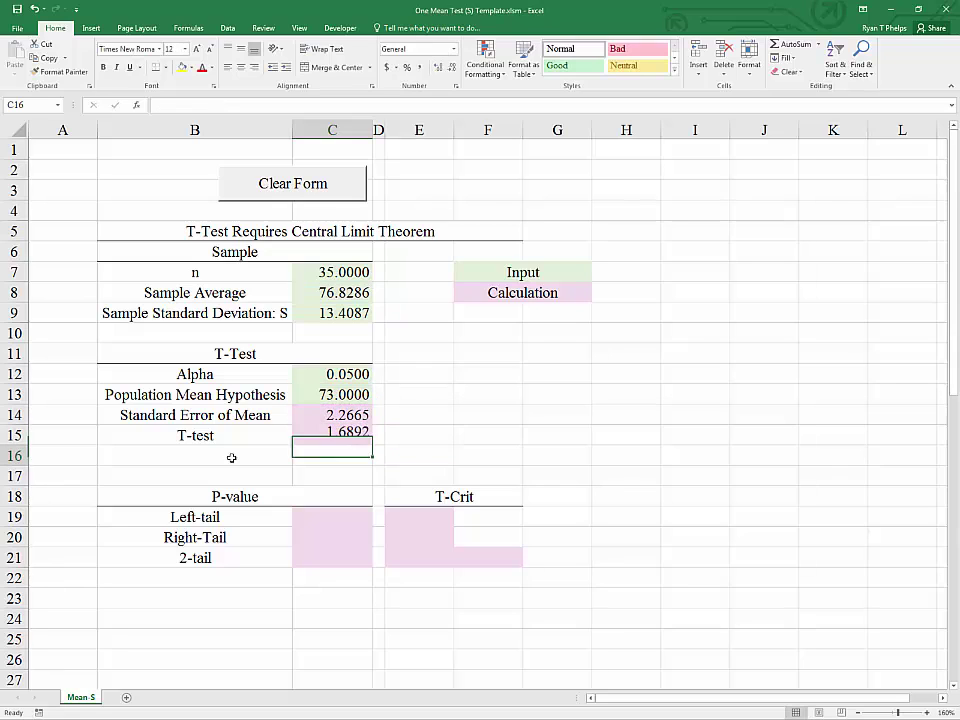
key("Up")
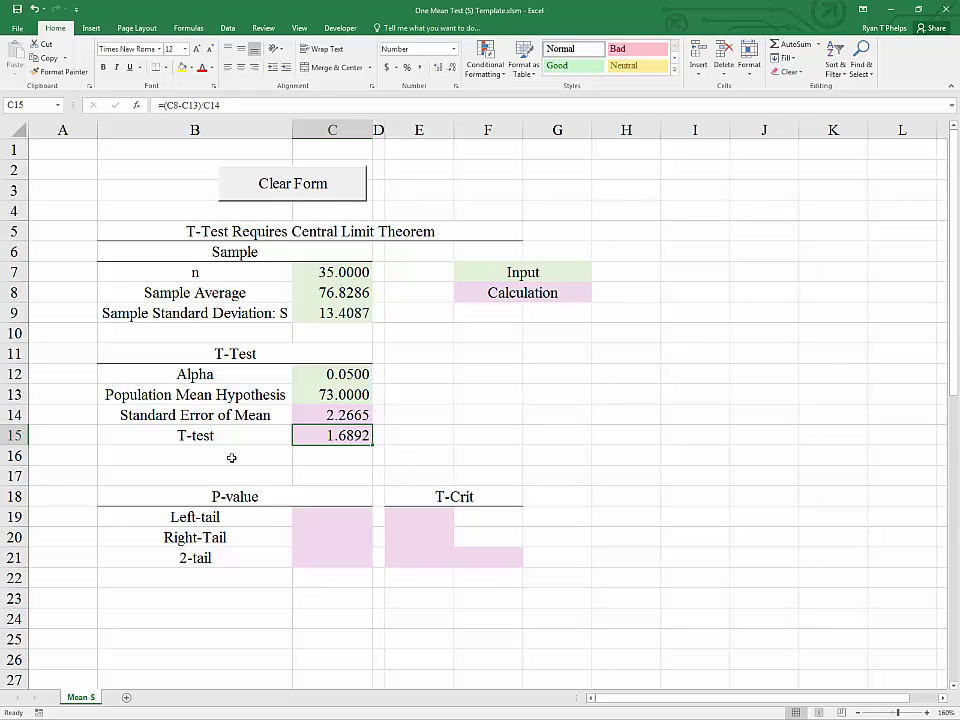
left_click(355, 521)
left_click(357, 537)
left_click(425, 516)
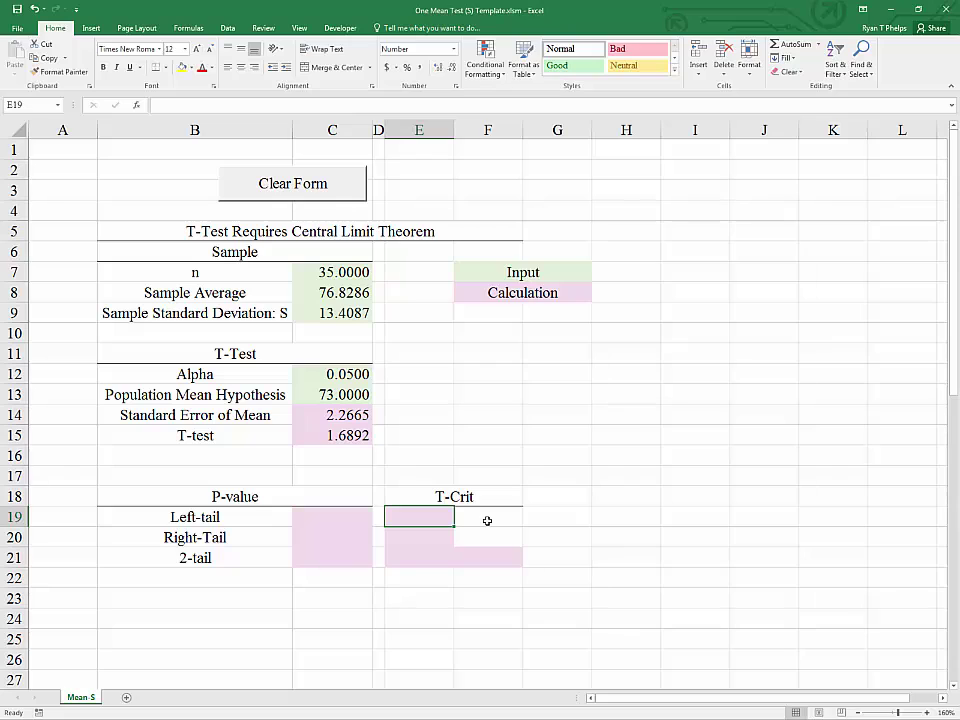
Enter =T.INV(C12,C7-1) in E19 for a left-tail critical t of -1.691
type("=")
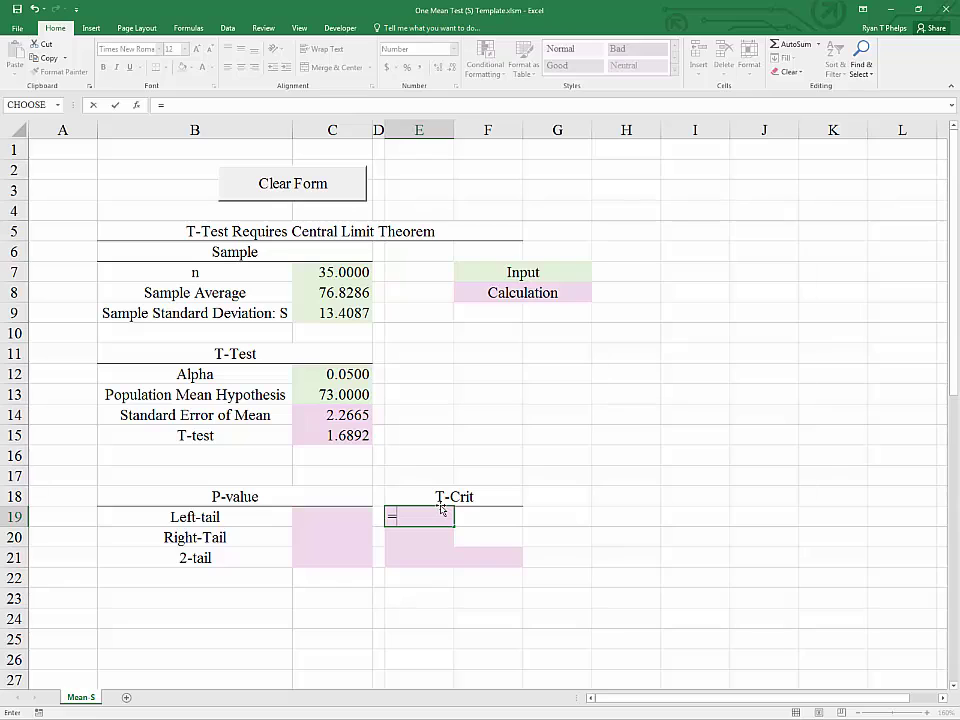
type("t")
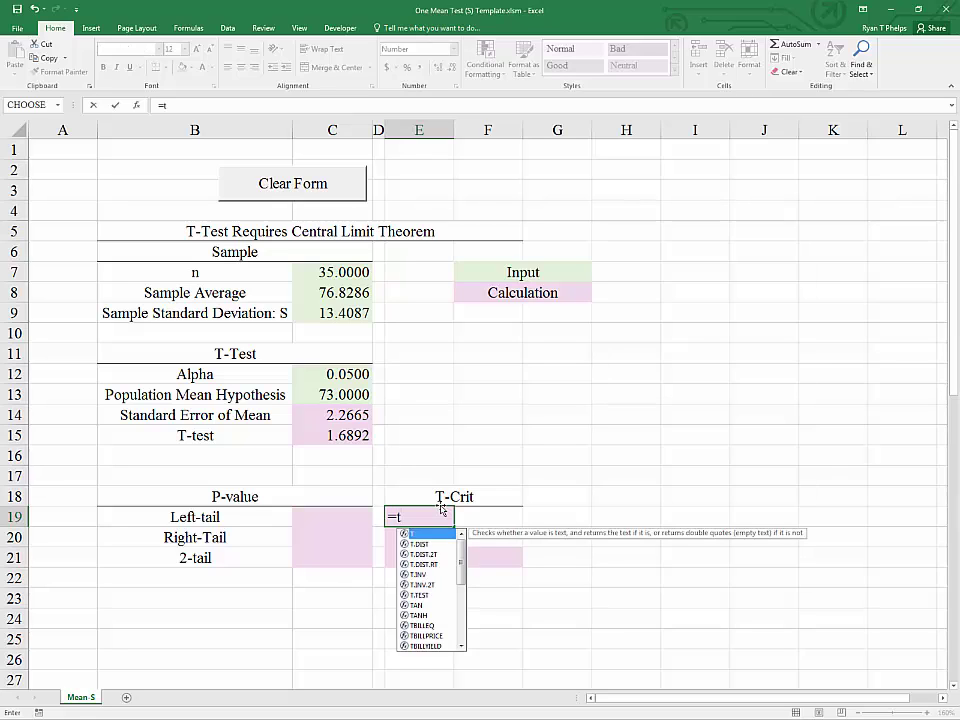
key("Down")
key("Down")
key("Down")
key("Down")
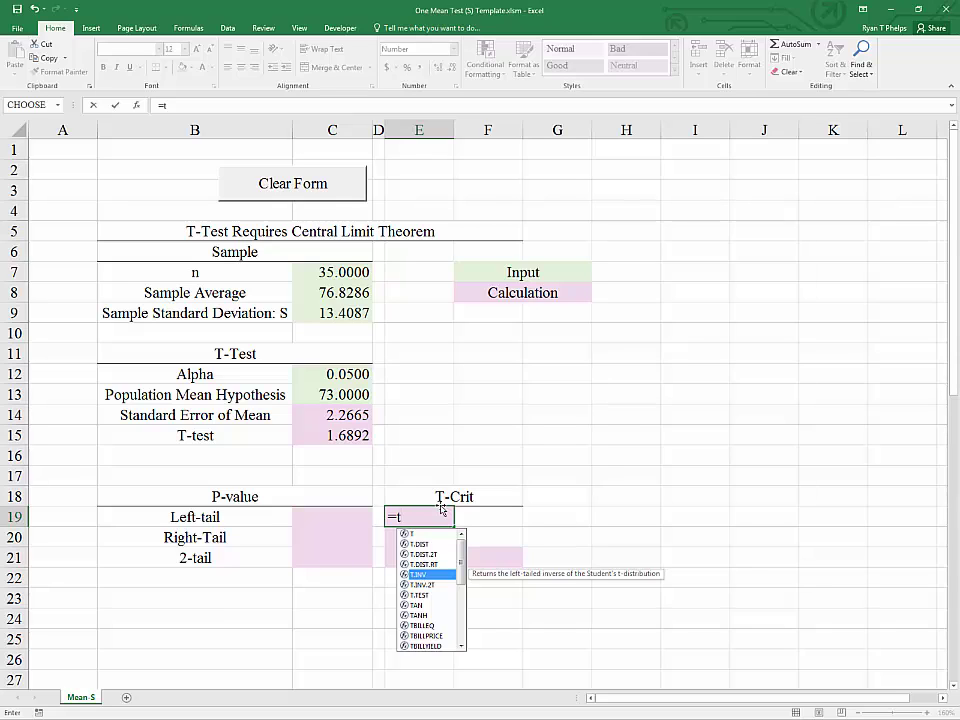
key("Tab")
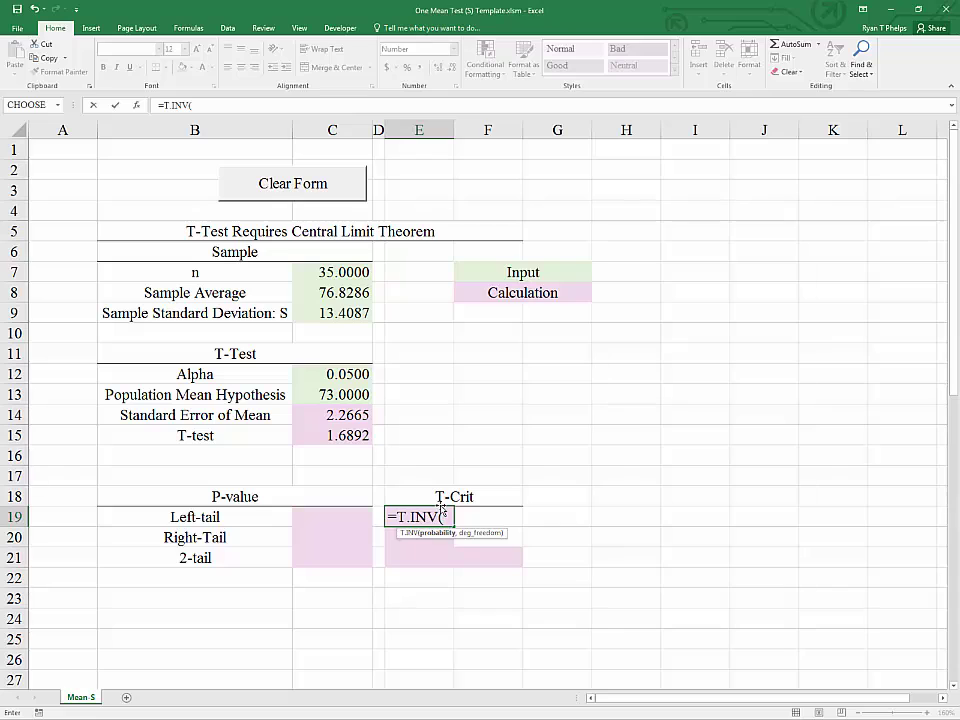
left_click(336, 373)
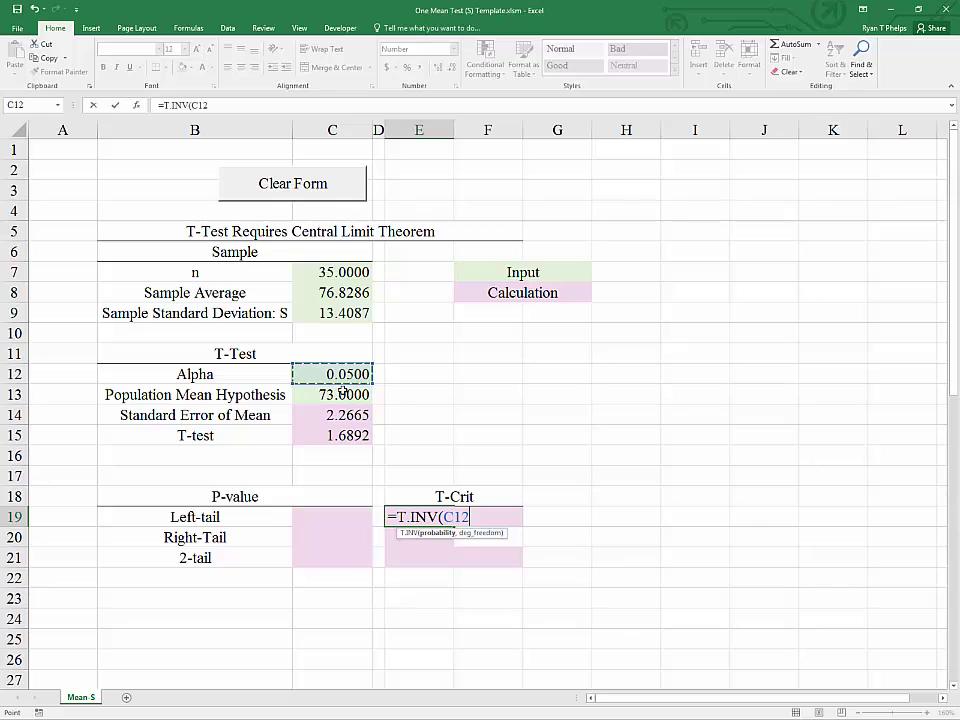
type(",")
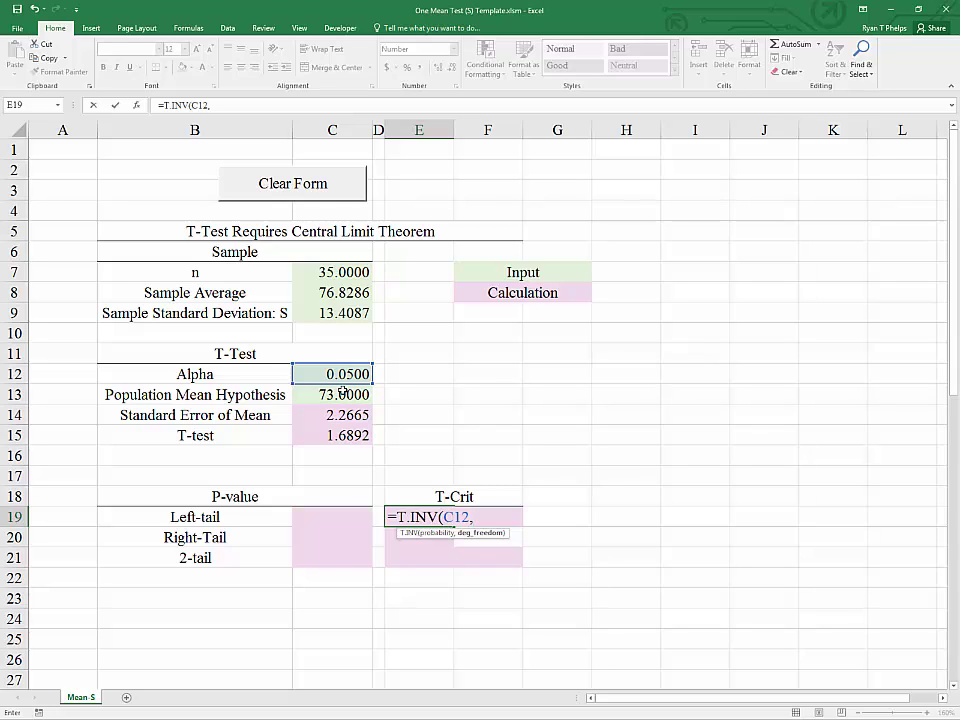
left_click(340, 270)
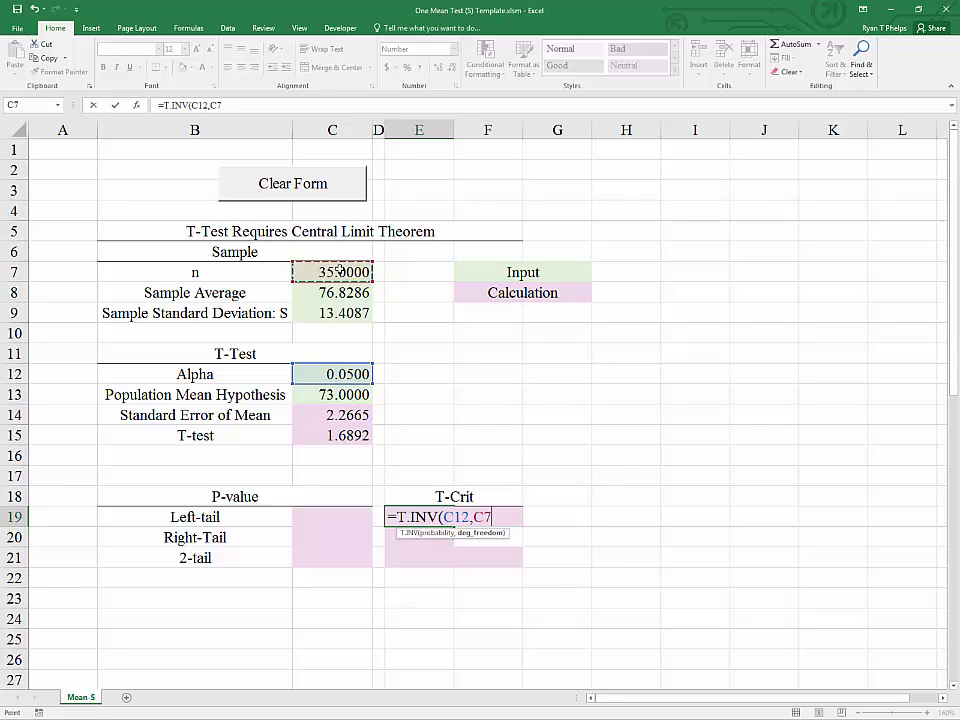
type("-1)")
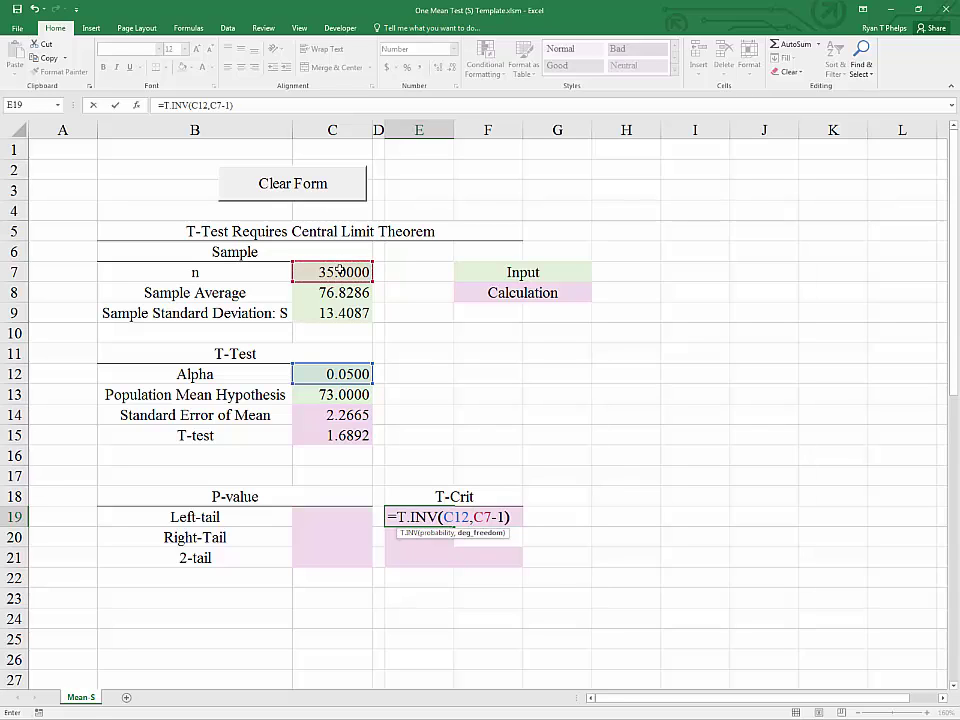
key("Return")
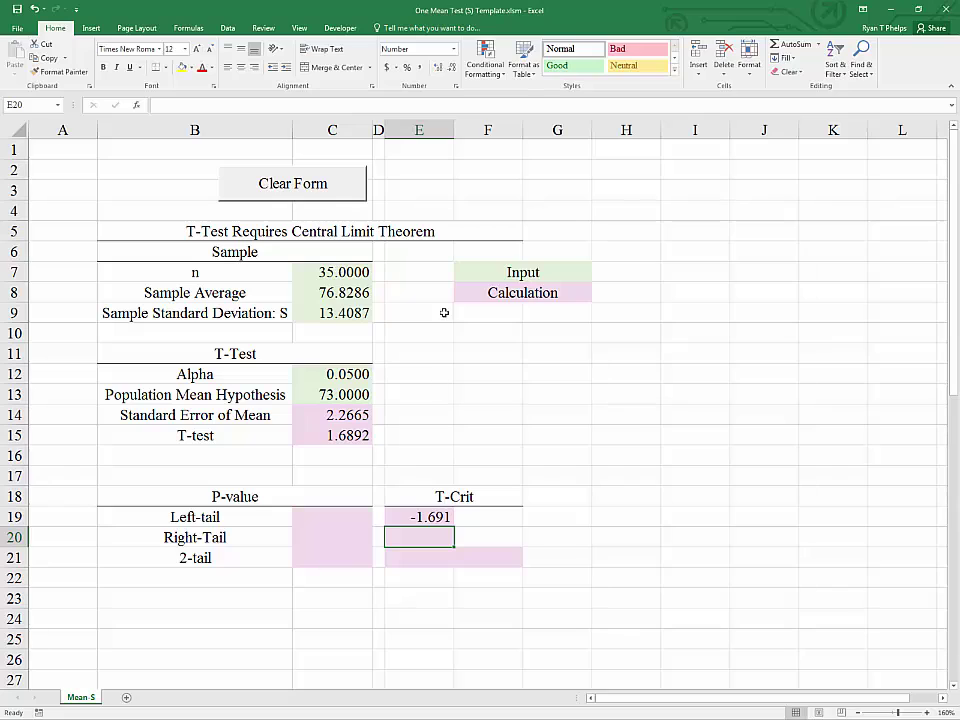
left_click(412, 517)
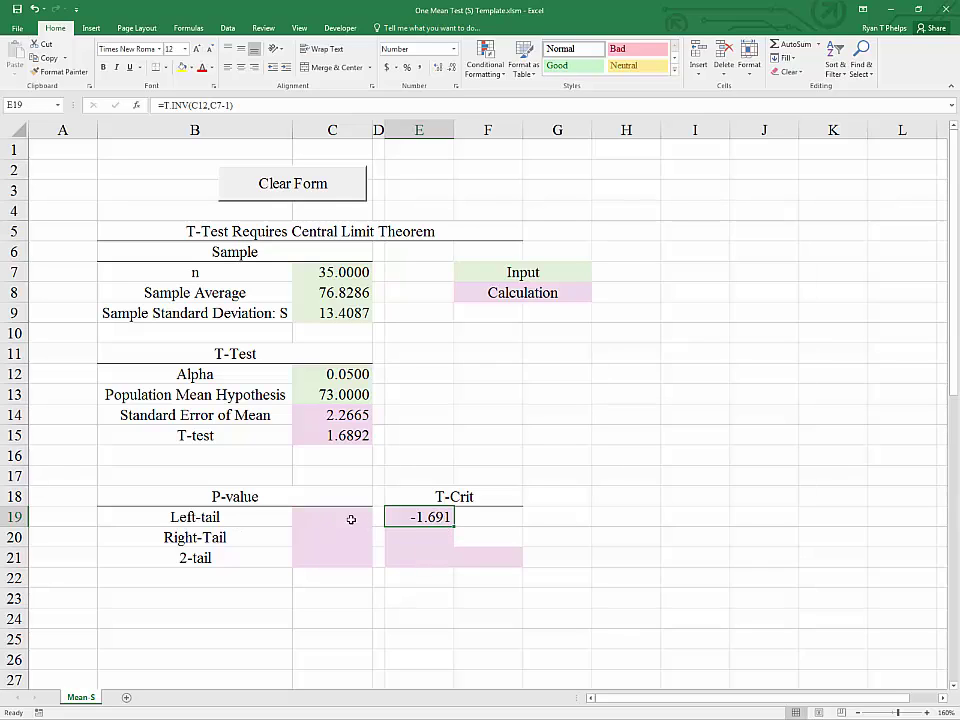
Enter =-1*E19 in E20 for a right-tail critical t of 1.691
left_click(442, 537)
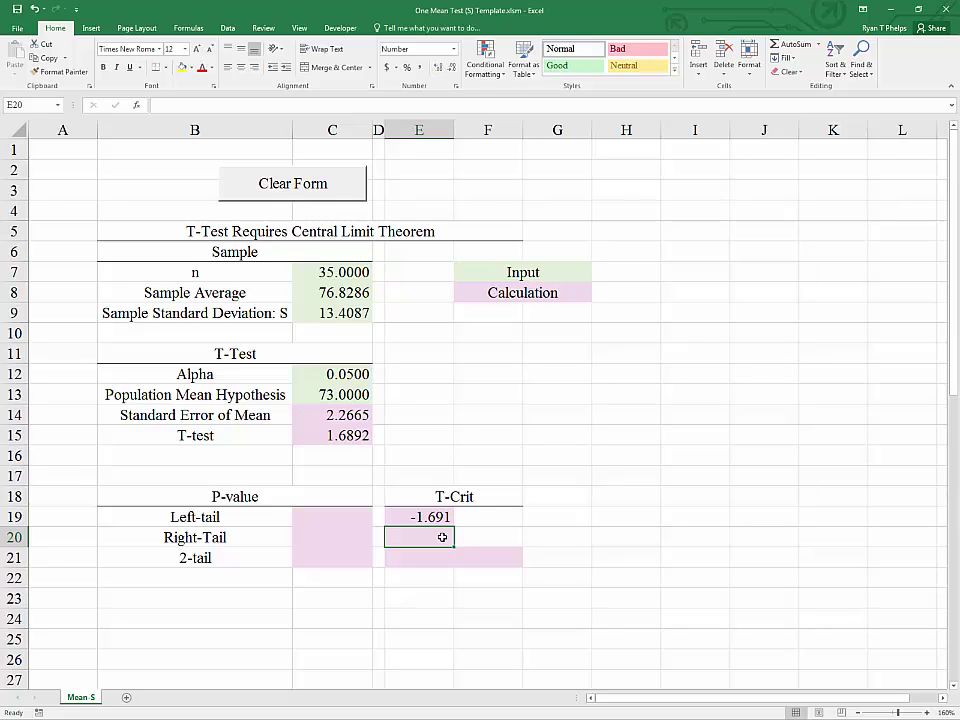
type("=")
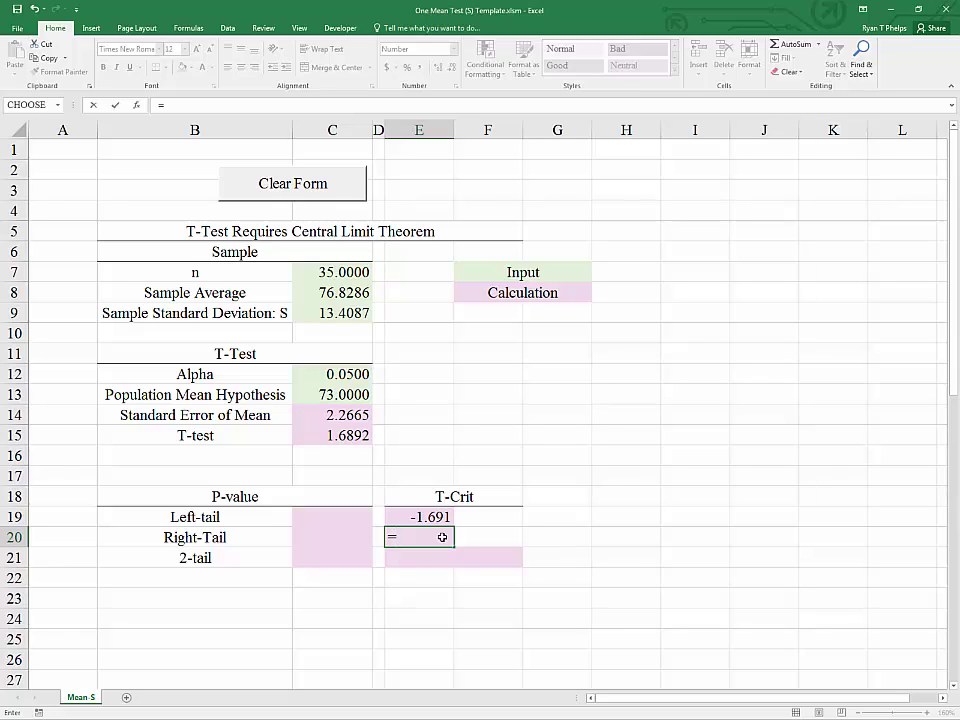
type("-1*E19")
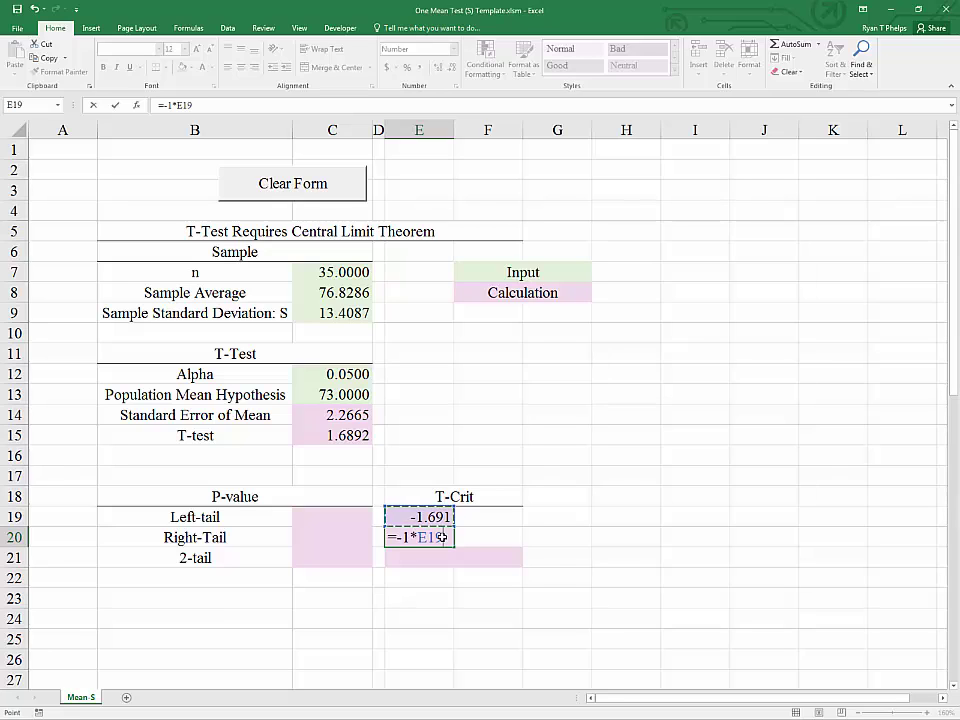
key("Return")
left_click(442, 537)
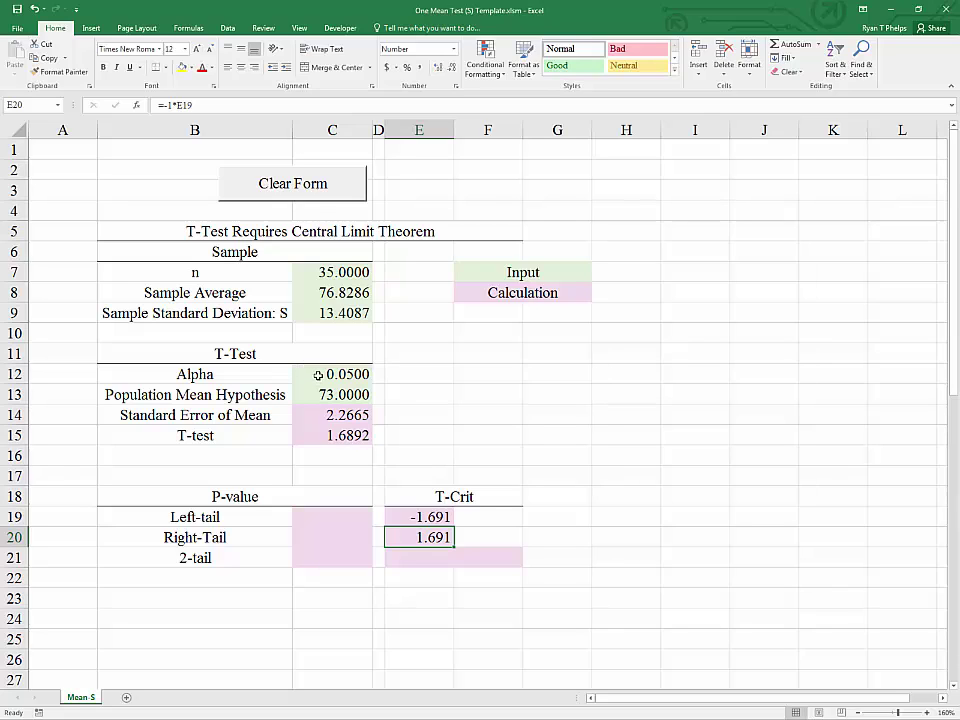
Review the left- and right-tail critical t formulas and the blank two-tail cell E21
left_click(407, 556)
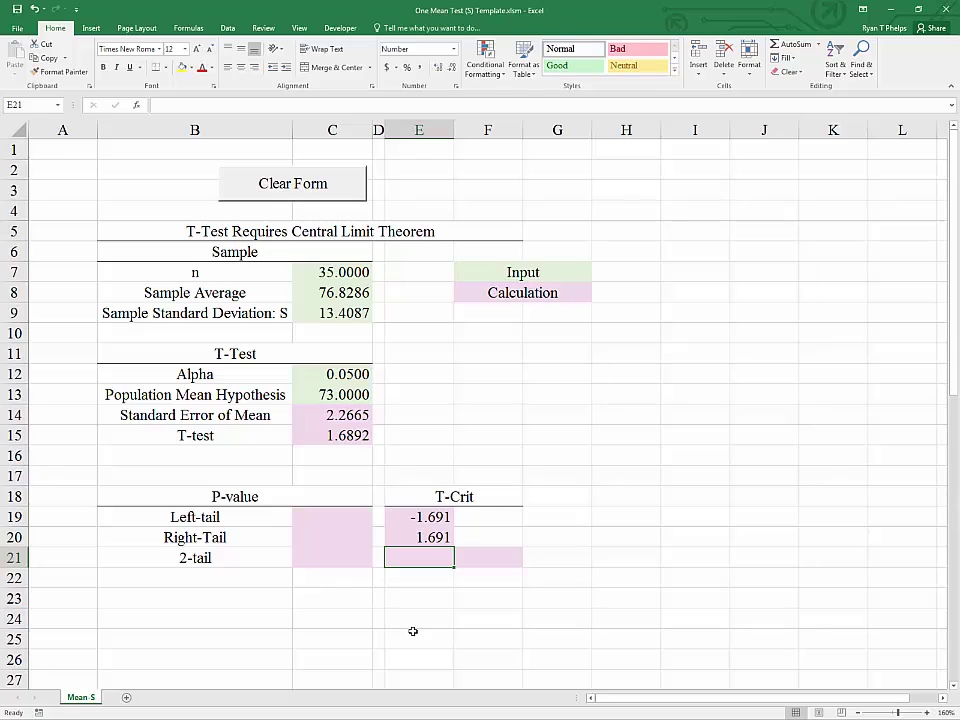
left_click(416, 517)
left_click(242, 516)
left_click(440, 517)
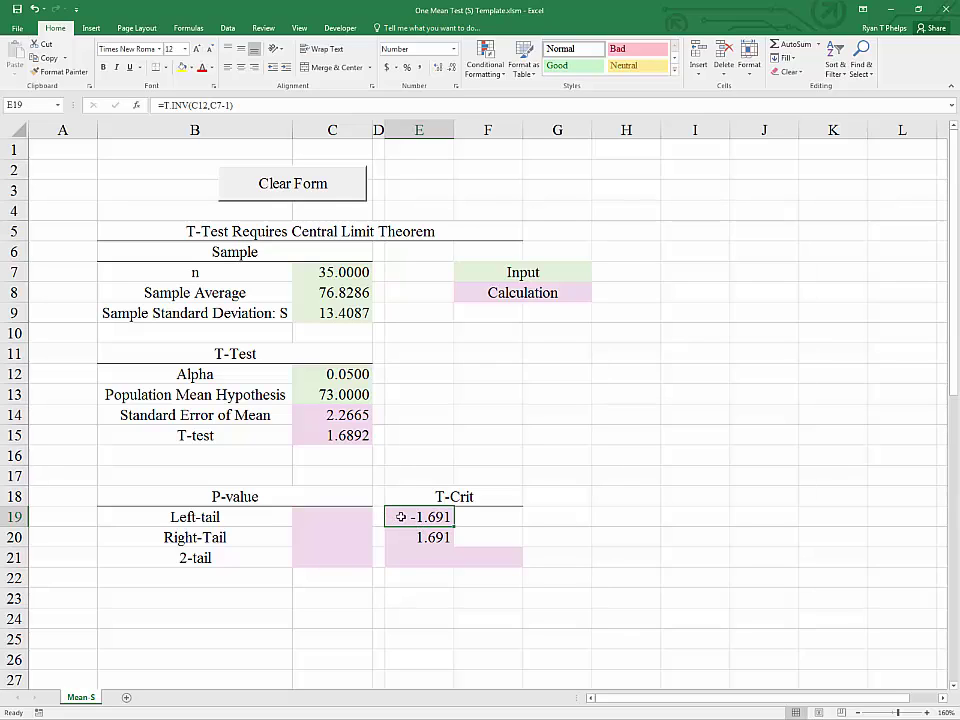
left_click(394, 538)
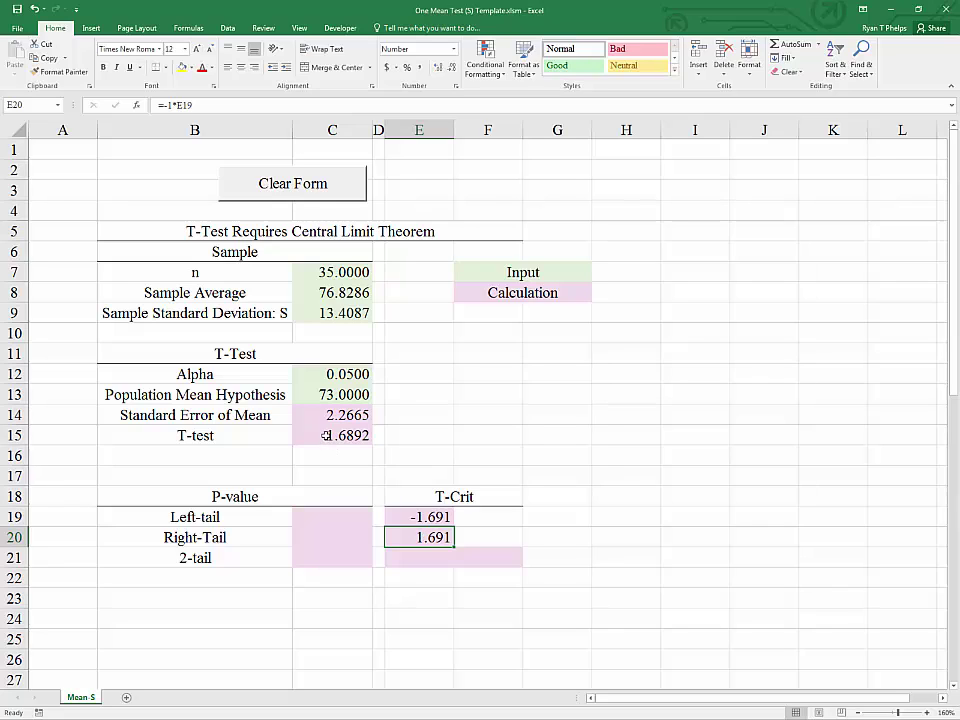
left_click(392, 560)
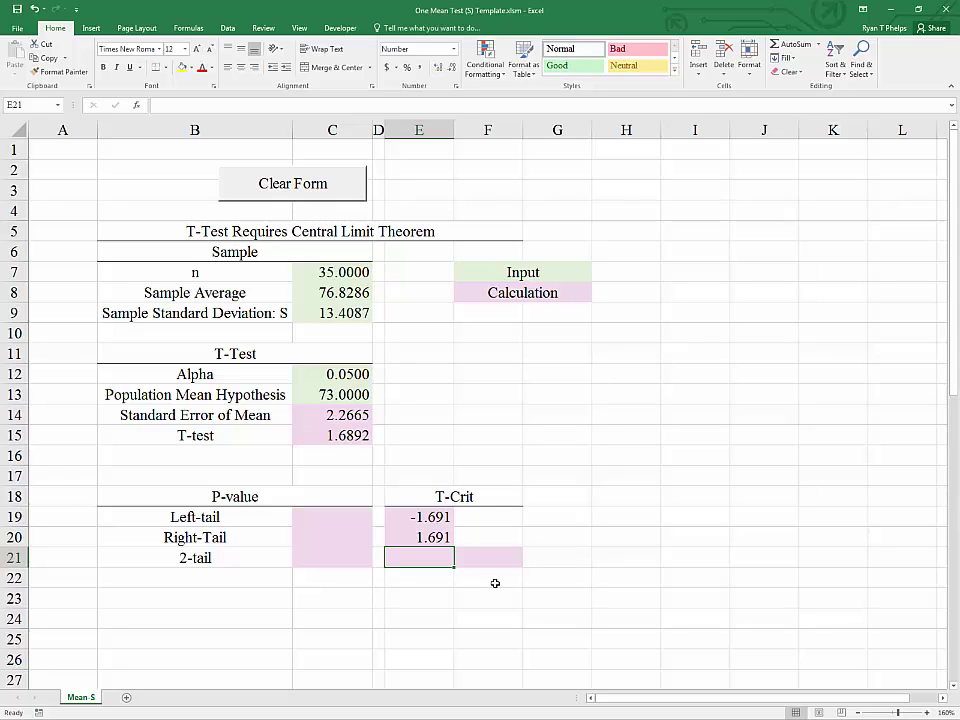
left_click(309, 396)
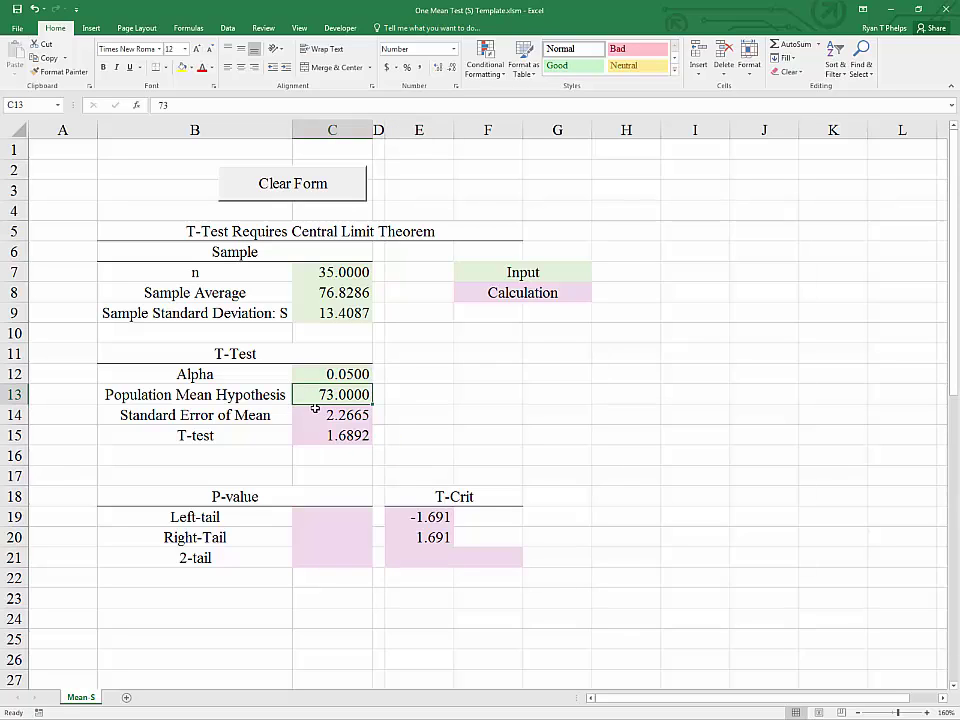
left_click(435, 561)
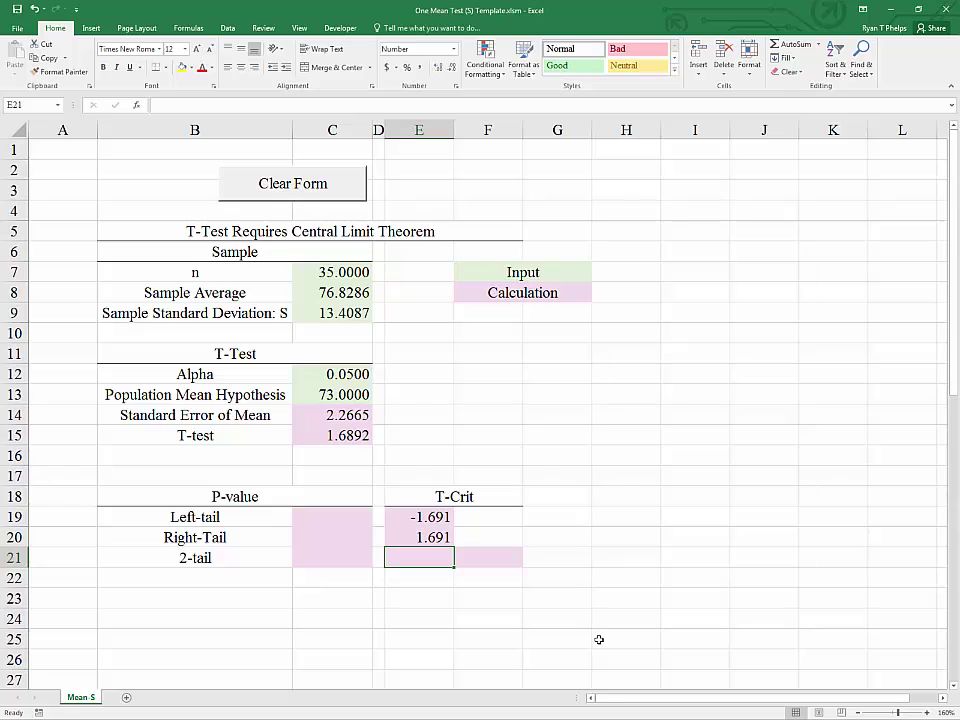
Enter =T.INV(C12/2,C7-1) in E21 for a lower two-tail critical t of -2.032
type("=t")
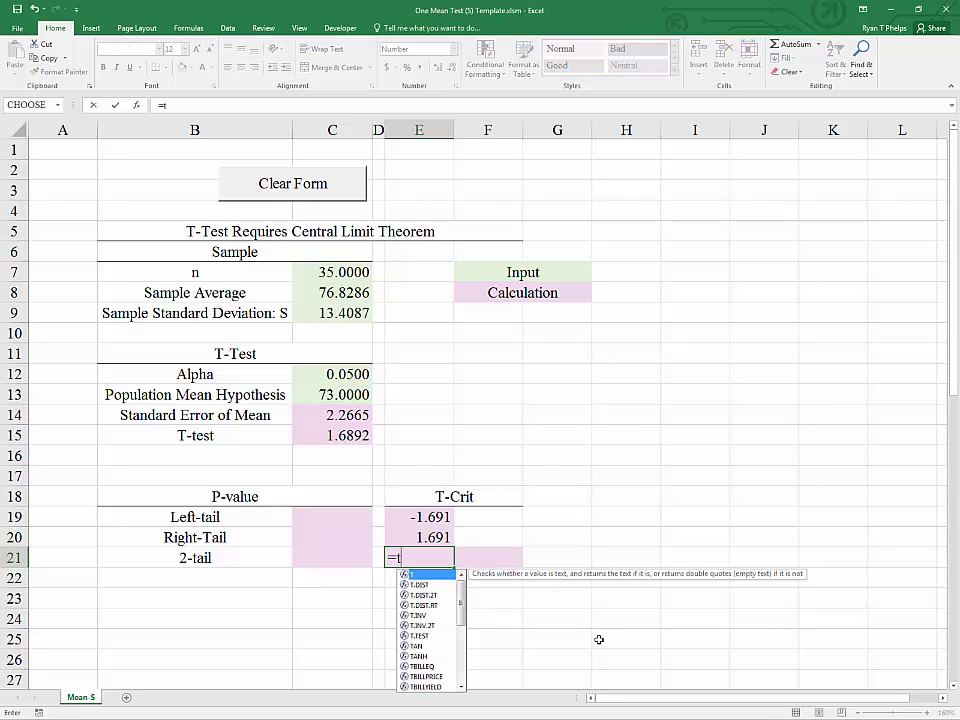
key("Down")
key("Down")
key("Down")
key("Down")
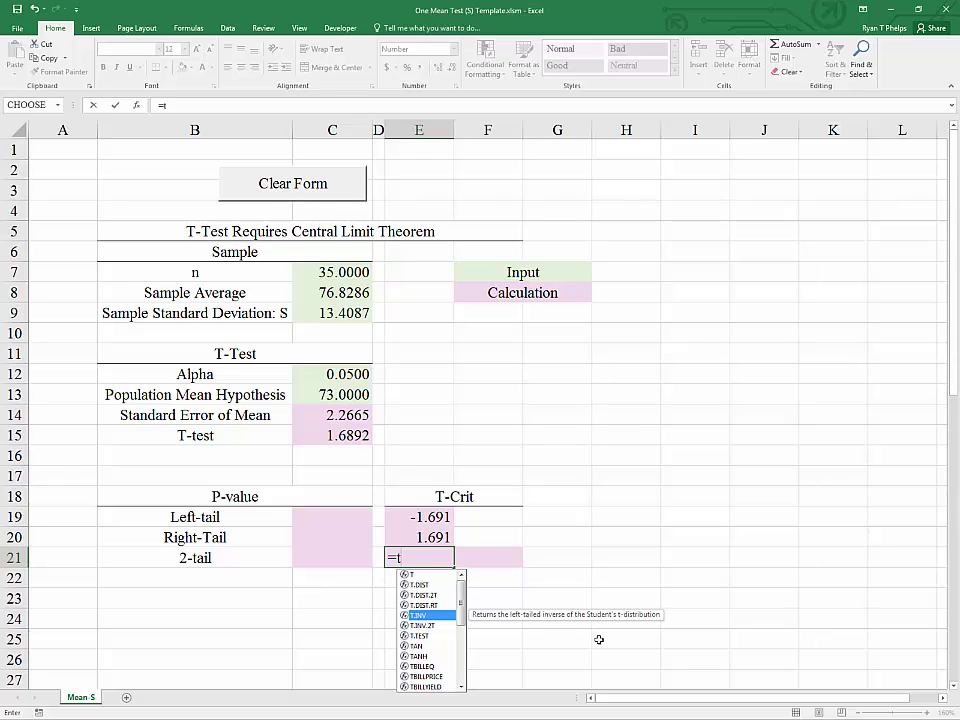
key("Tab")
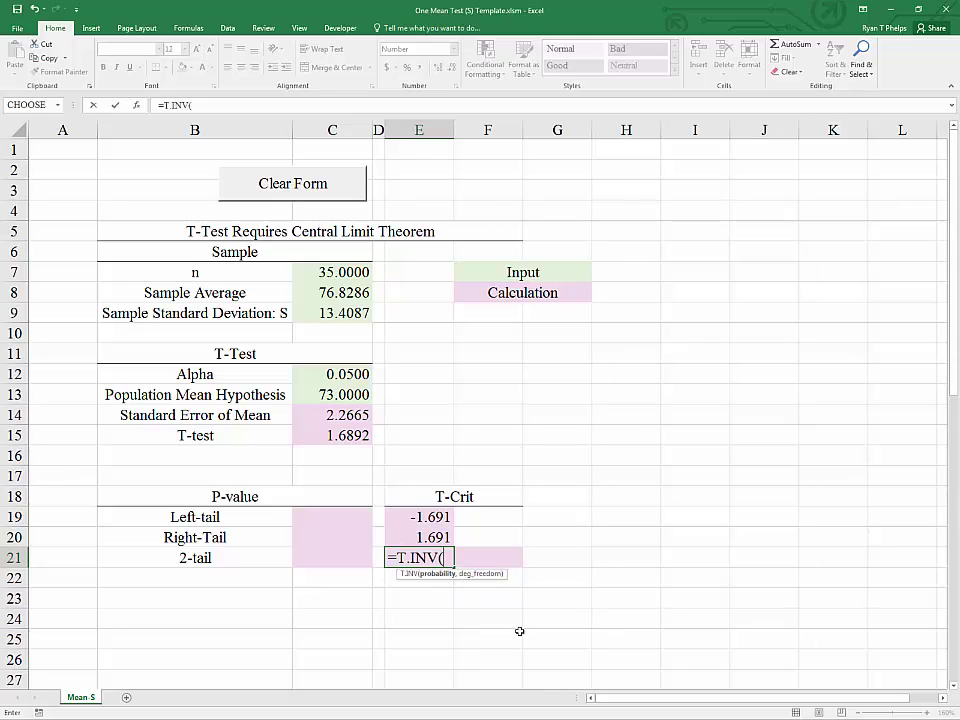
left_click(337, 374)
type("/2,")
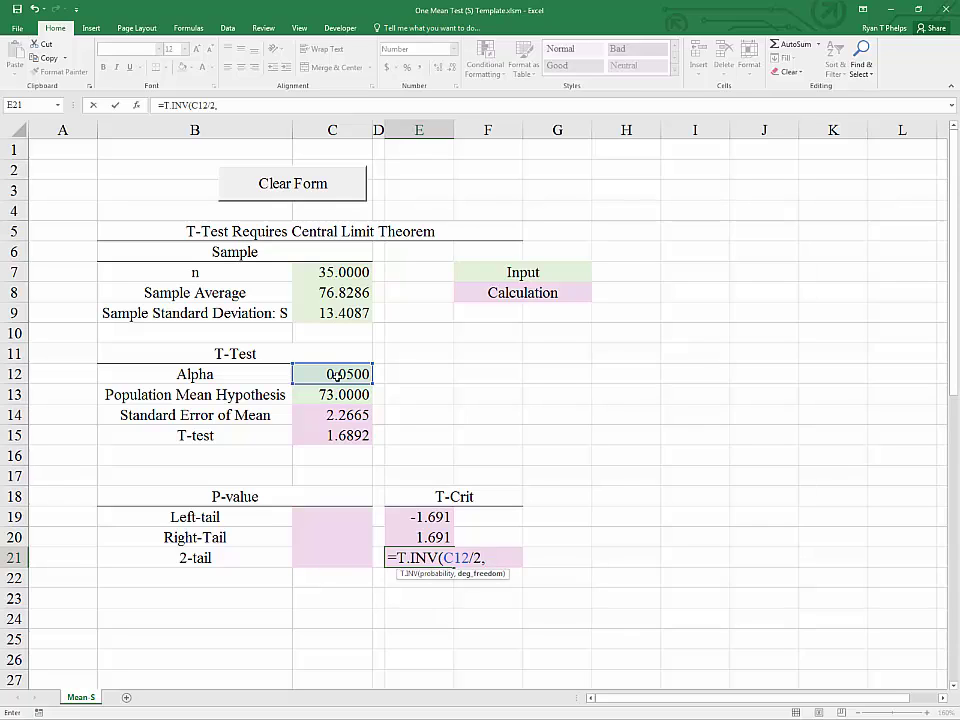
left_click(347, 273)
type("-1)")
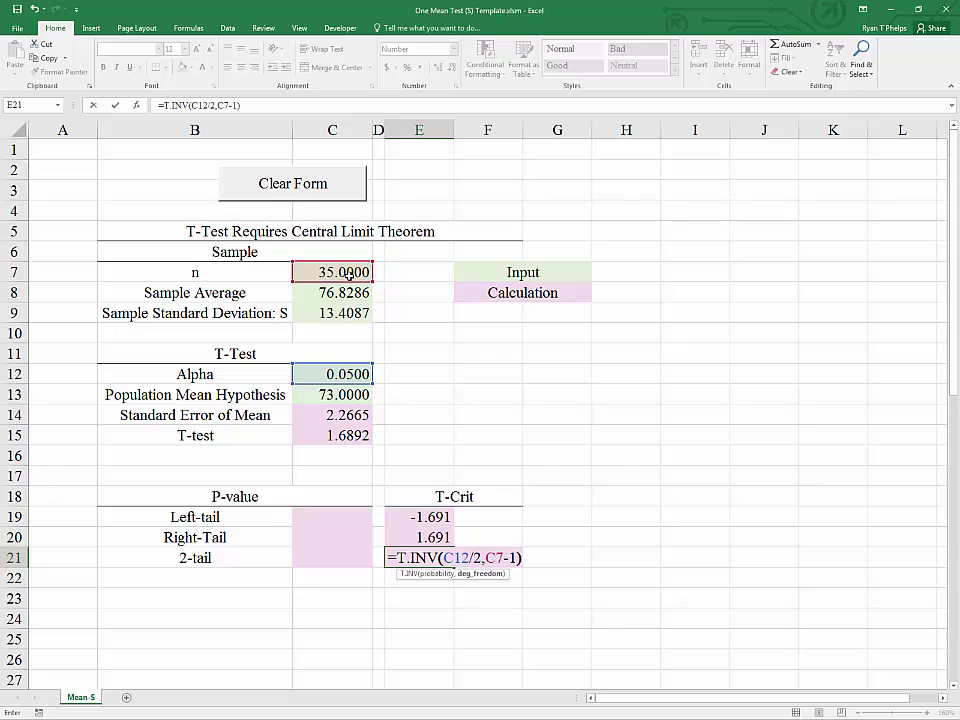
key("Return")
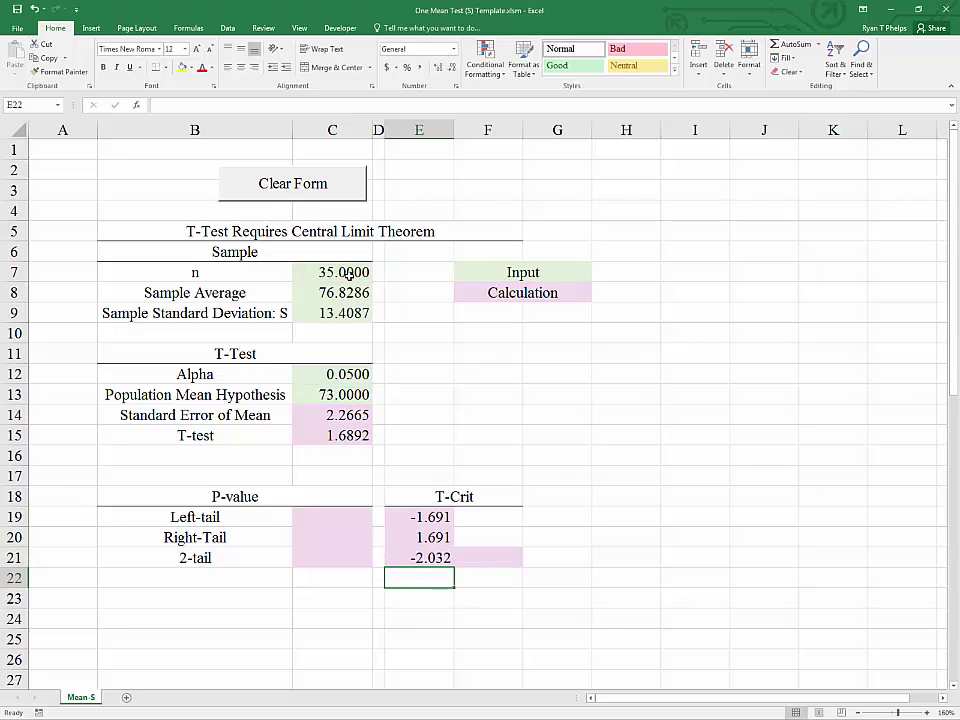
left_click(480, 557)
left_click(437, 557)
left_click(468, 558)
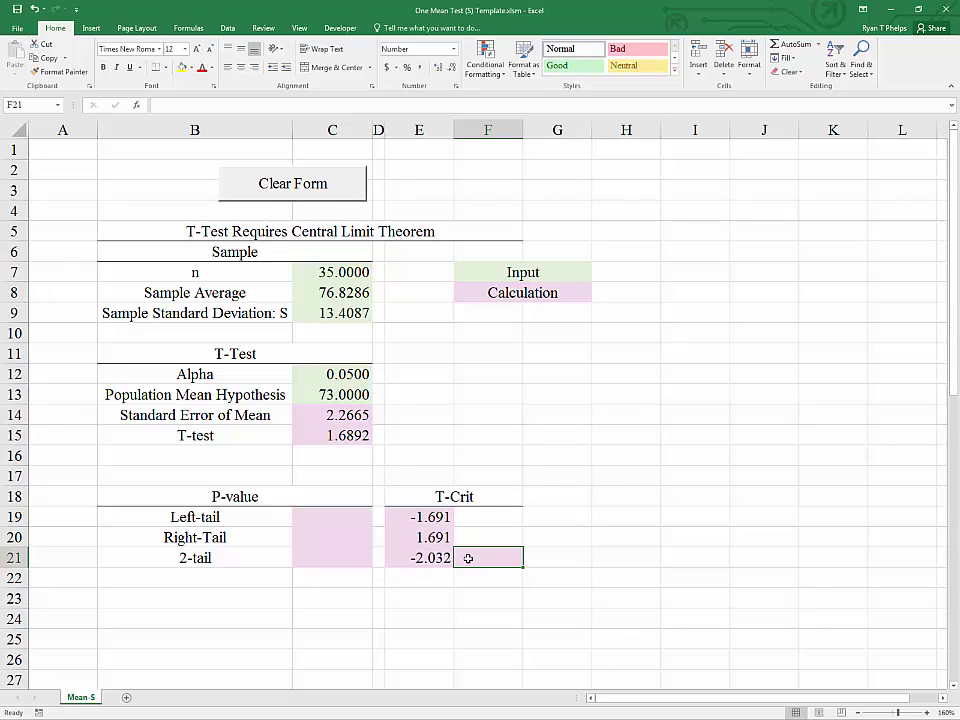
Enter =-1*E21 in F21 so the upper two-tail critical t value shows 2.032
type("=")
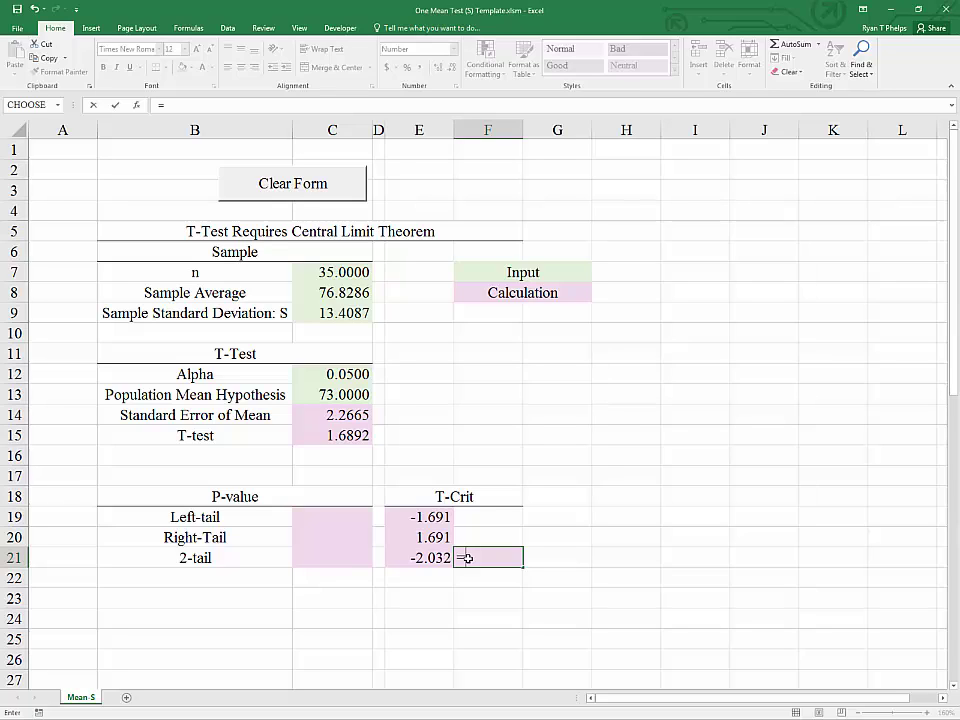
type("-1*")
key("Left")
key("Return")
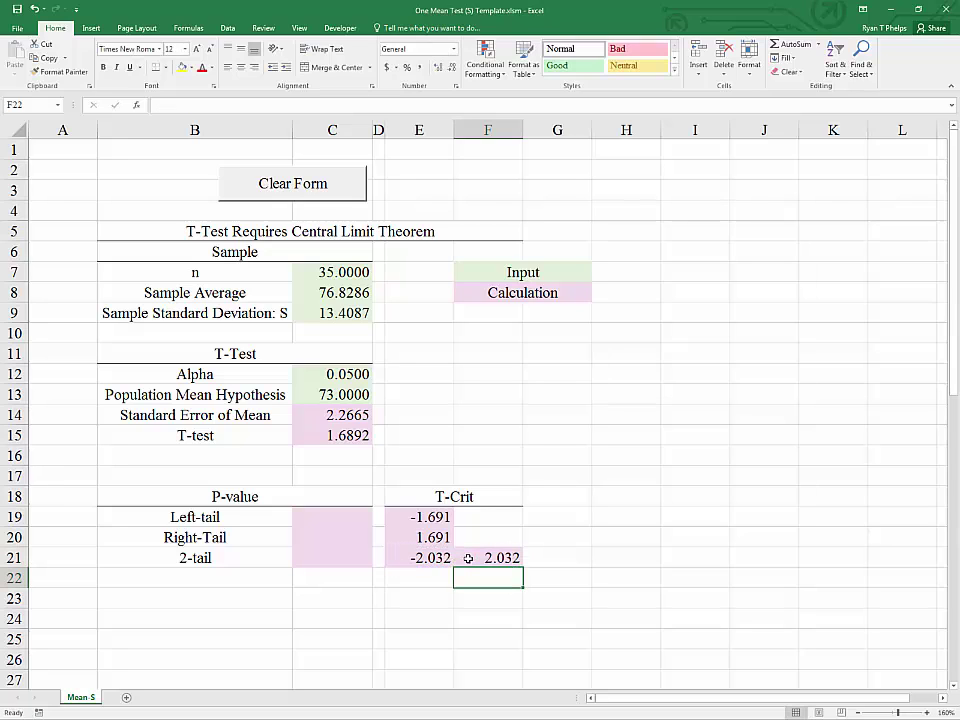
Compare the lower and upper two-tail critical t formulas in E21 and F21
left_click(468, 558)
left_click(443, 557)
left_click(457, 562)
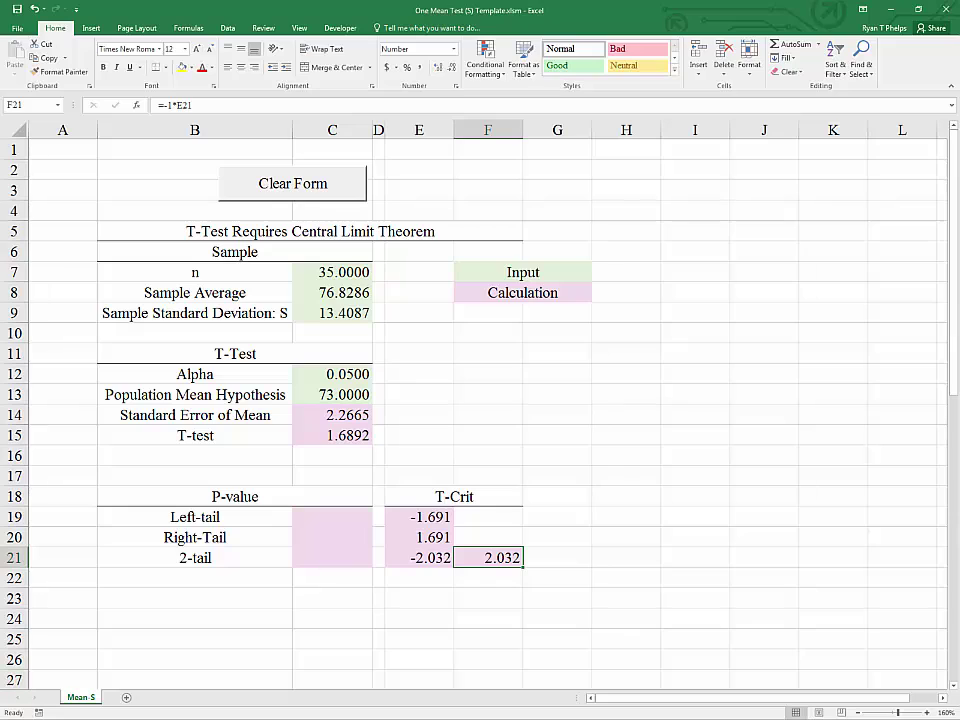
left_click(332, 517)
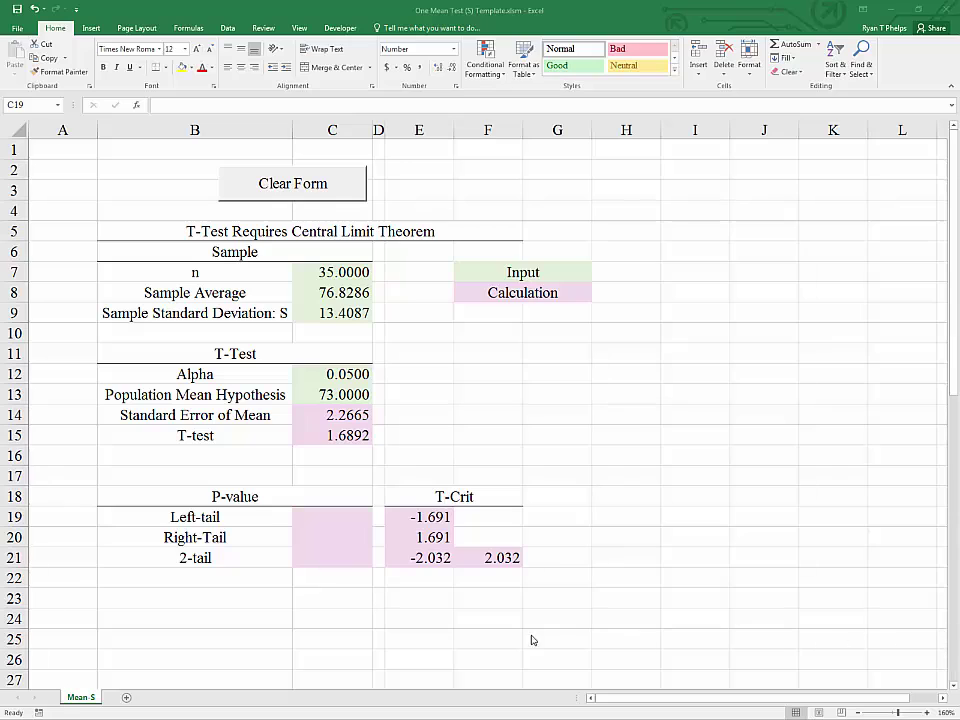
left_click(312, 517)
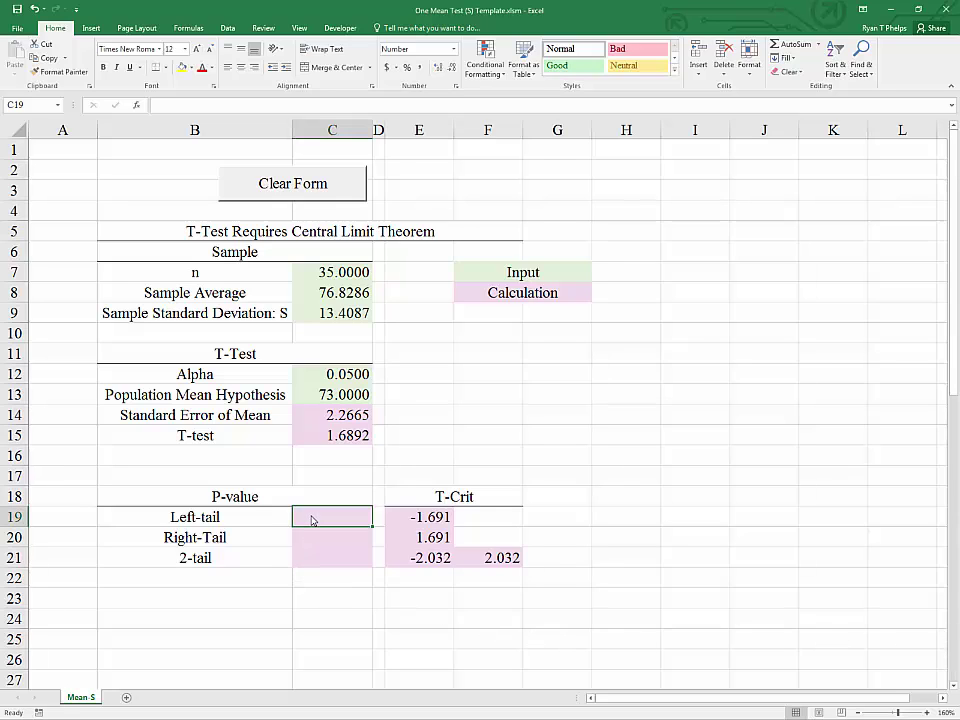
left_click(327, 541)
key("Down")
left_click(326, 521)
left_click(323, 435)
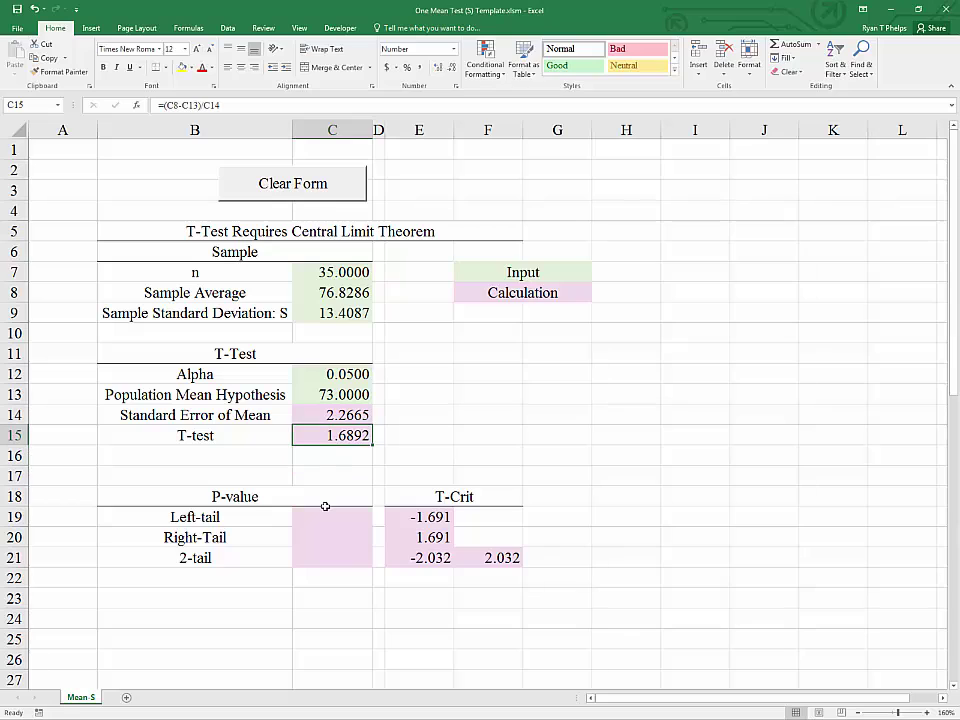
left_click(326, 374)
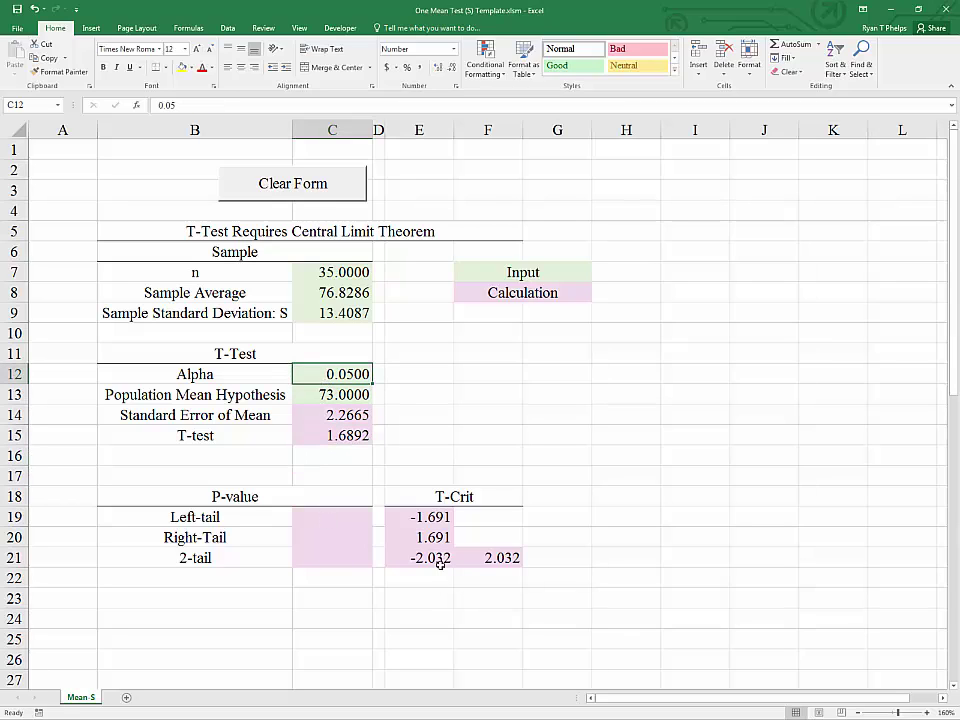
left_click(429, 517)
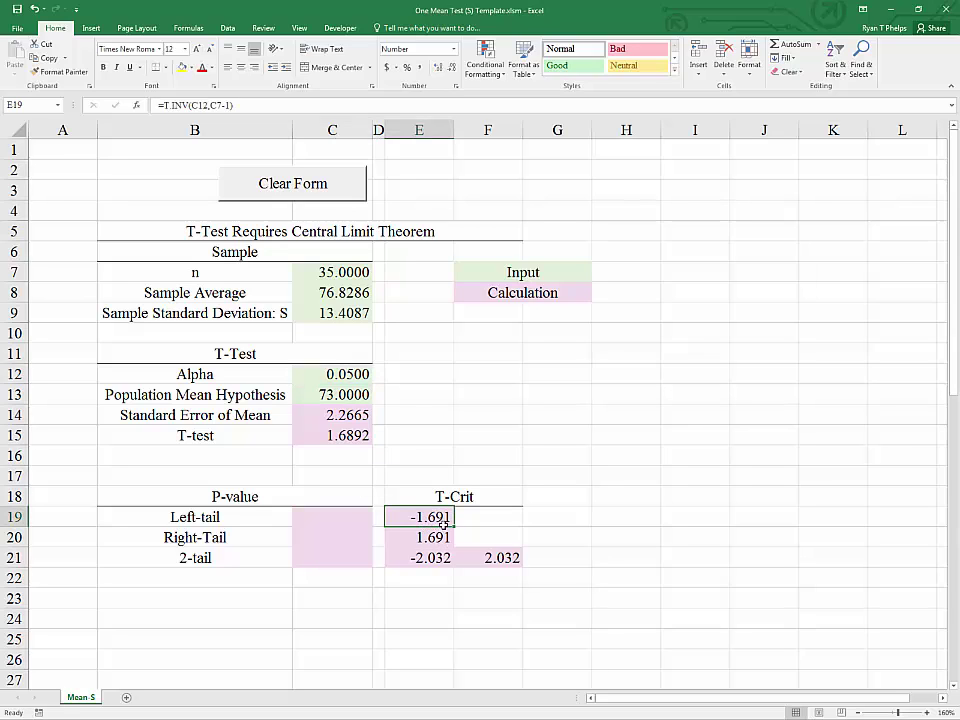
left_click(345, 514)
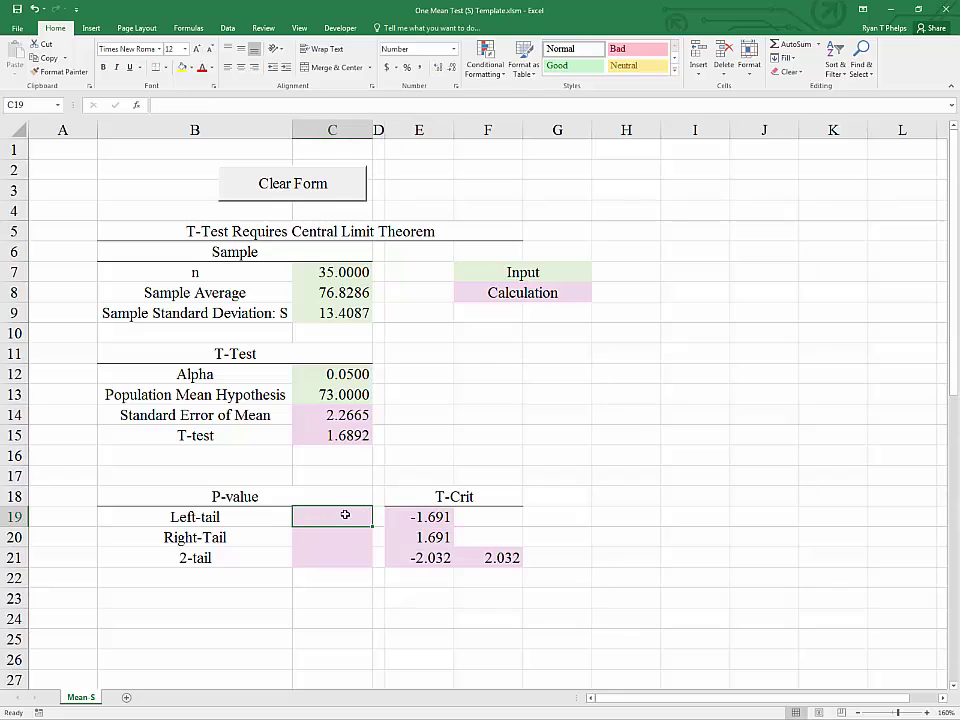
left_click(338, 437)
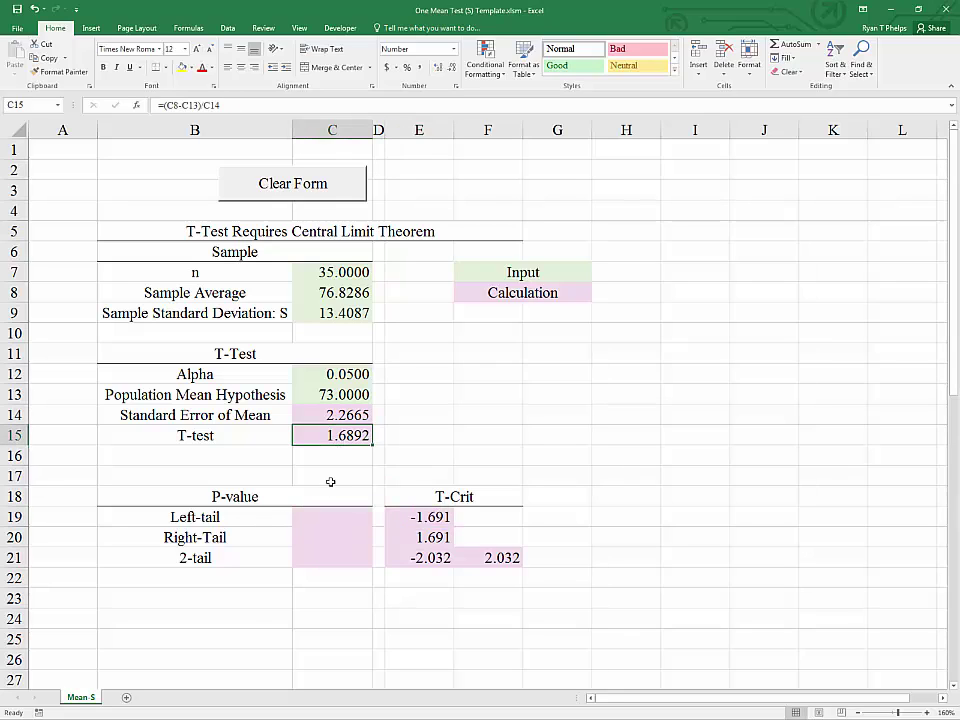
left_click(329, 521)
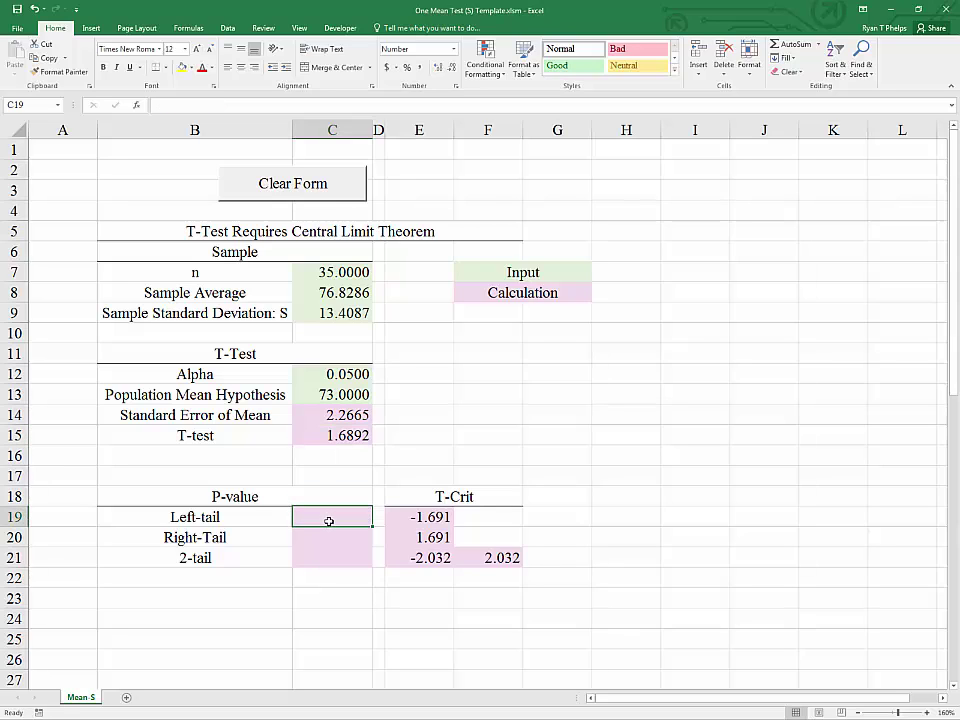
Enter =T.DIST(C15,C7-1,TRUE) in C19, giving a left-tail p-value of 0.9498
type("=t")
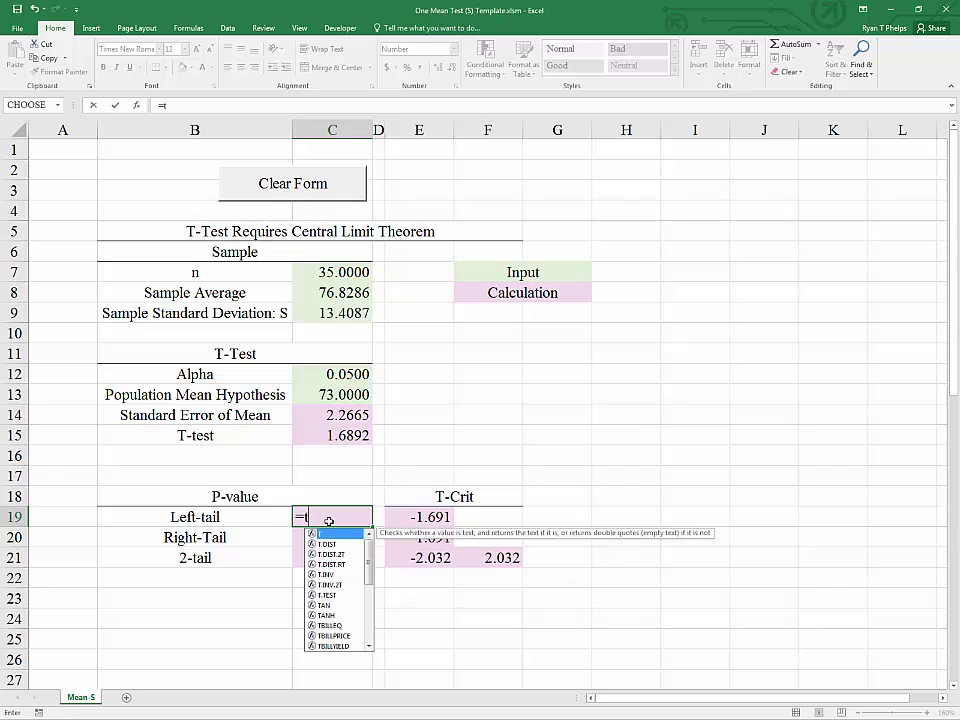
key("Down")
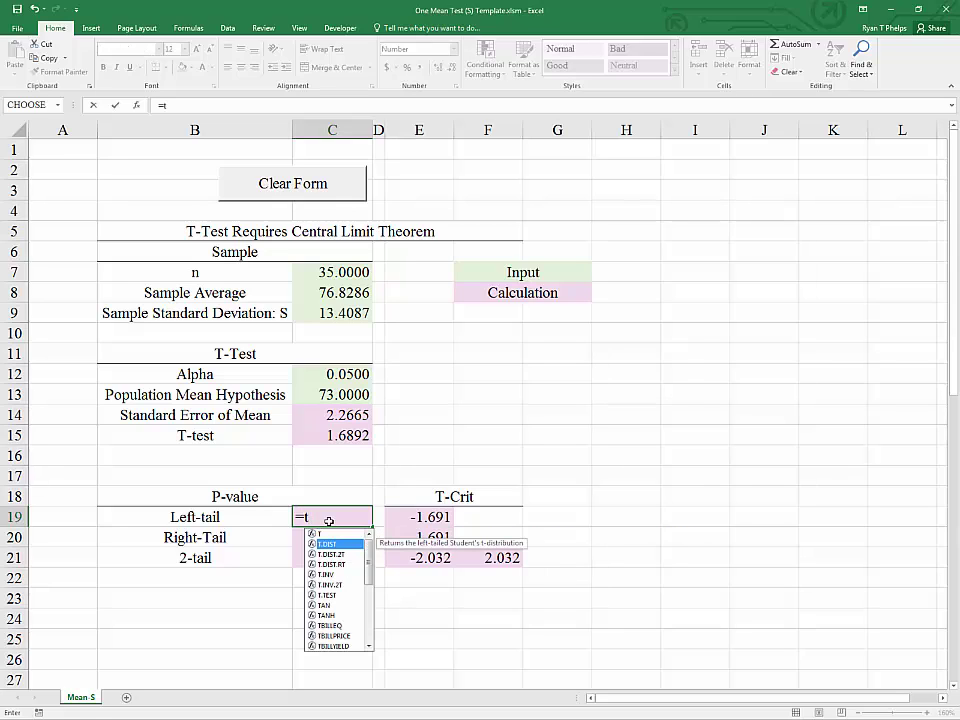
key("Tab")
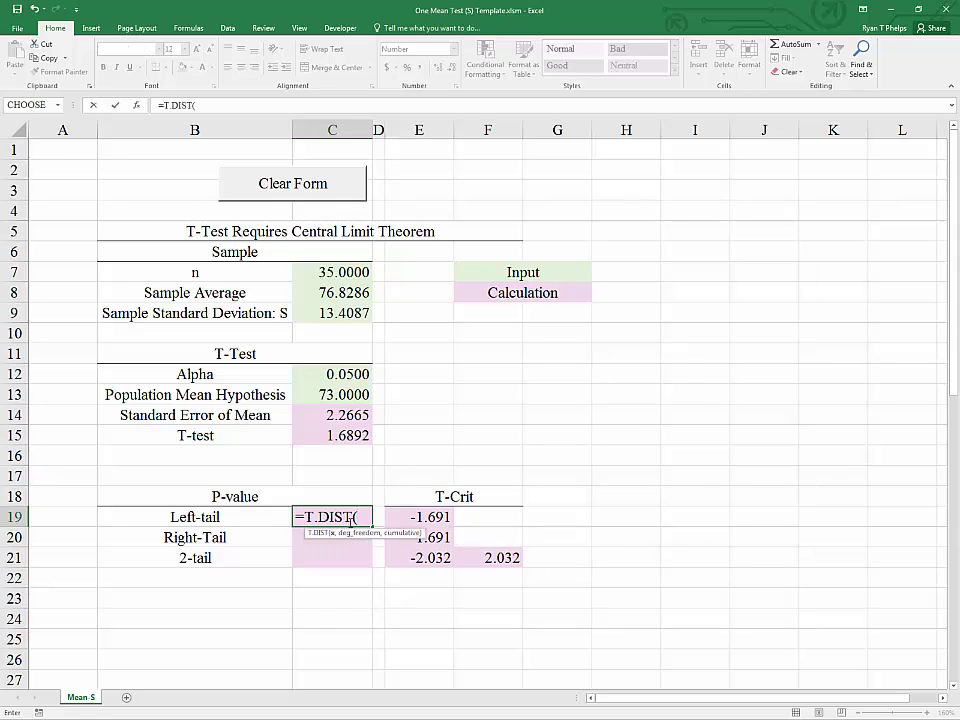
left_click(321, 436)
type(",")
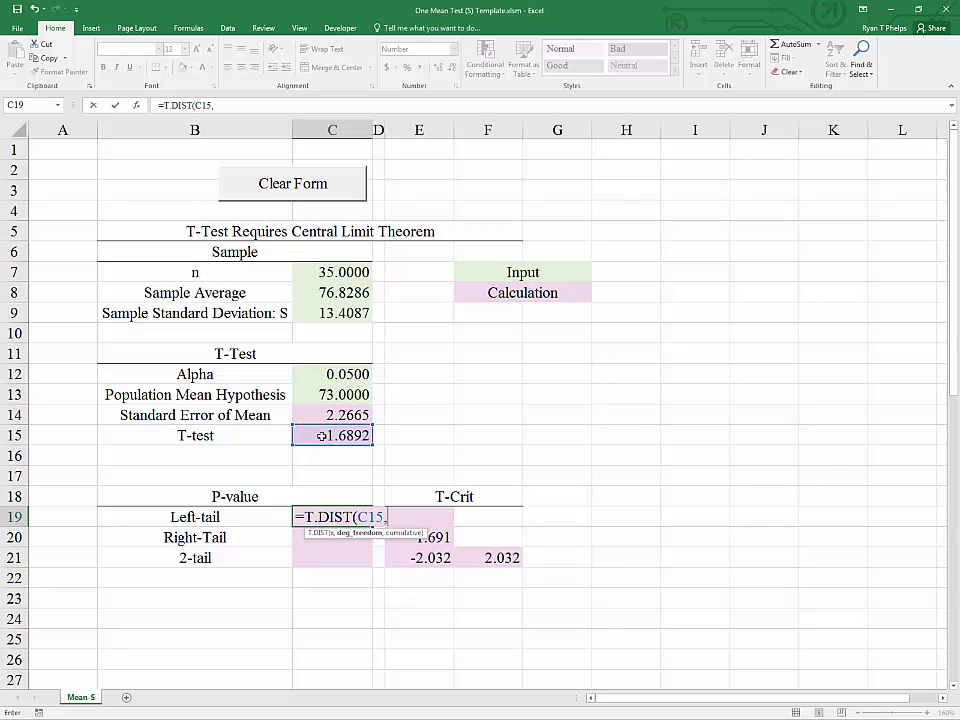
left_click(327, 270)
type("-1")
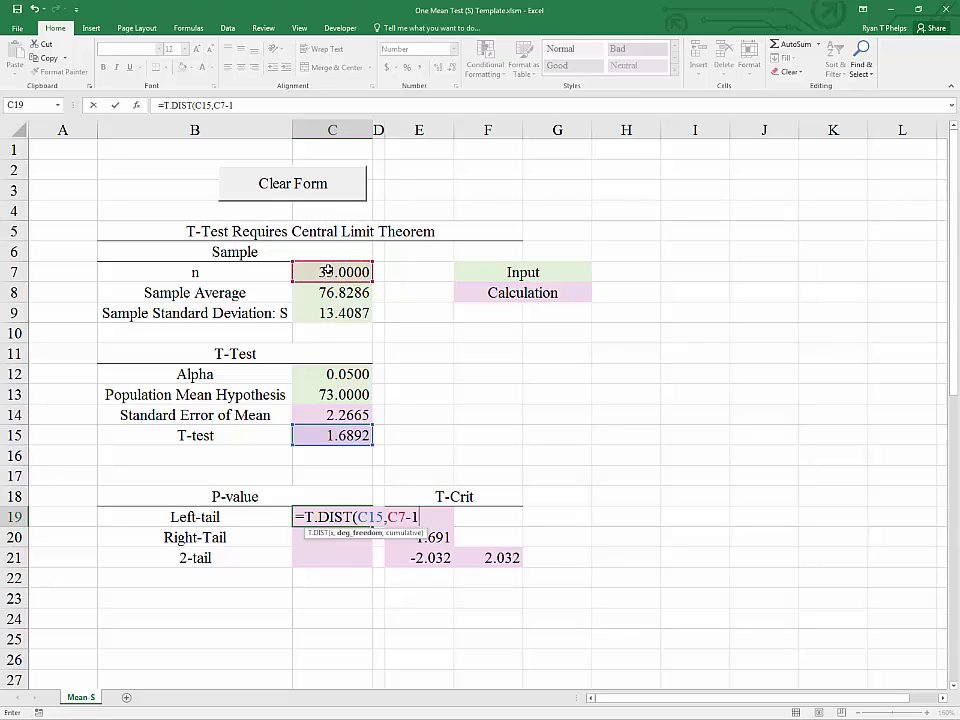
type(",")
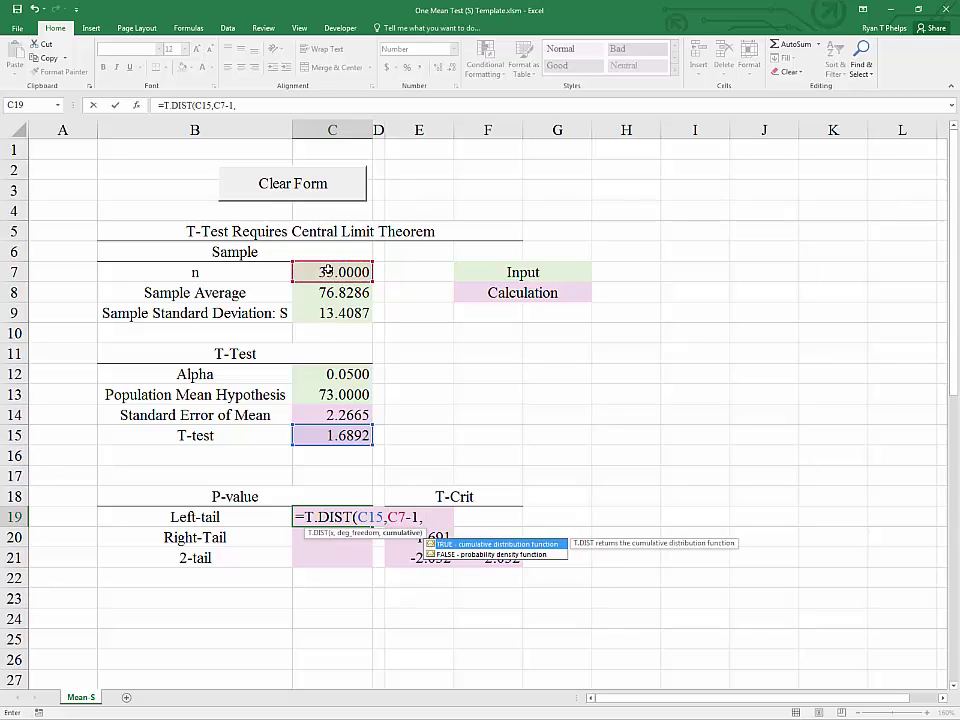
key("Tab")
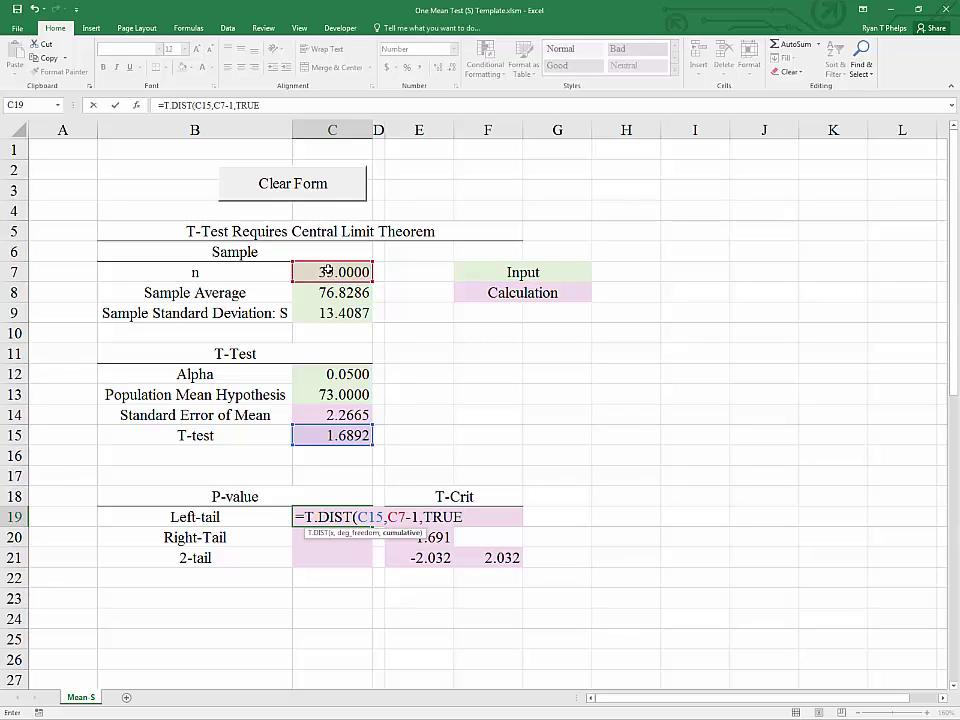
type(")")
key("Return")
key("Up")
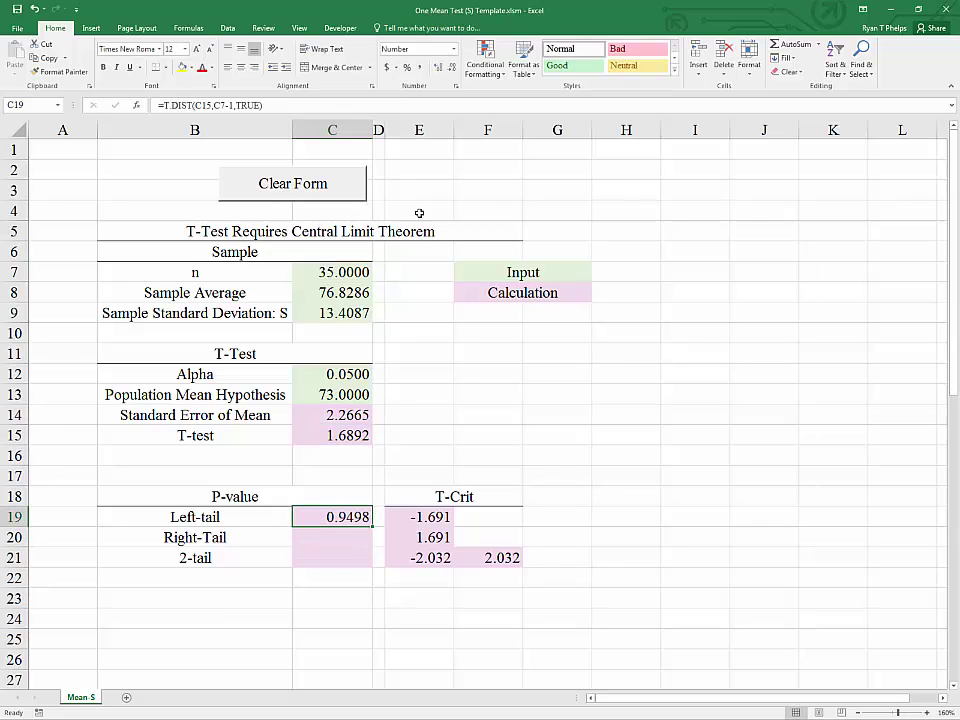
Review the left-tail p-value in C19, the hypothesised mean 73, Alpha, and the E20 critical value formula
left_click(320, 537)
left_click(310, 515)
left_click(195, 522)
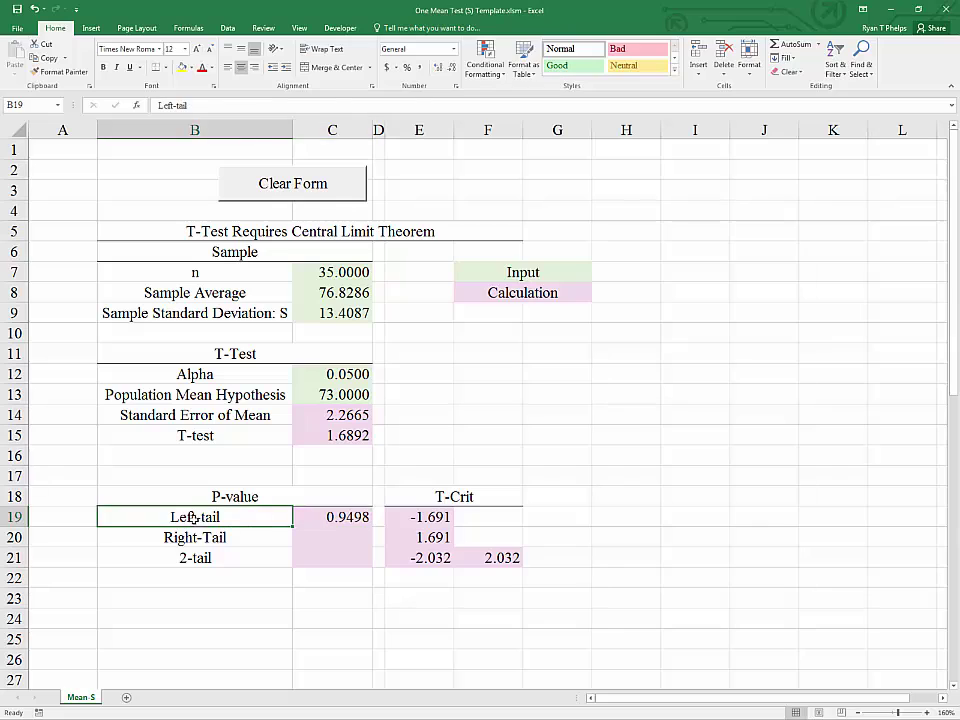
left_click(343, 518)
left_click(200, 521)
left_click(309, 518)
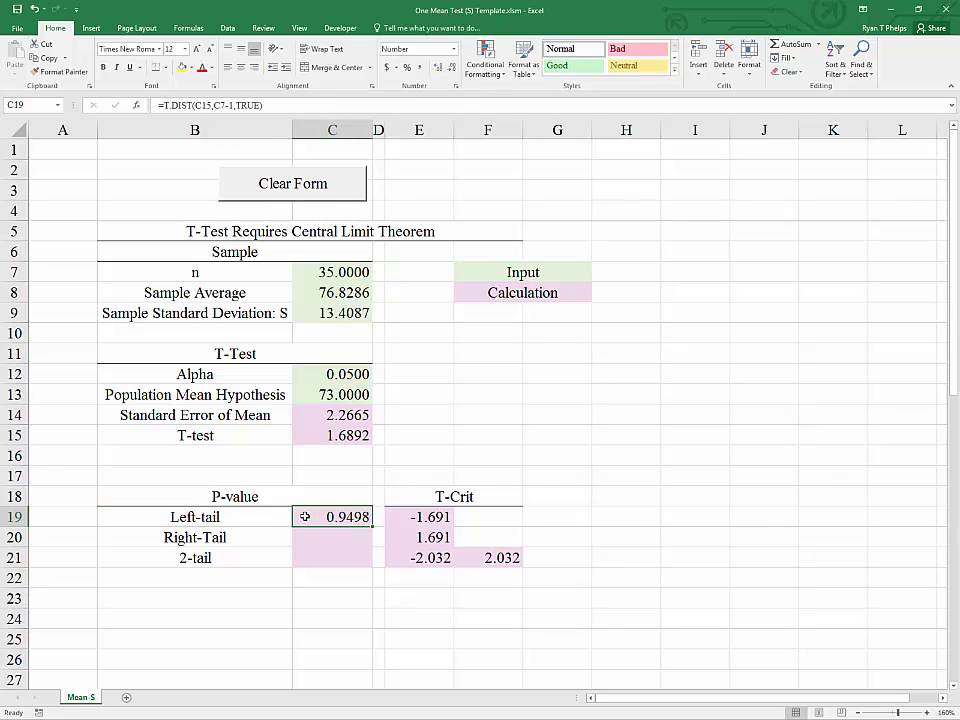
left_click(338, 394)
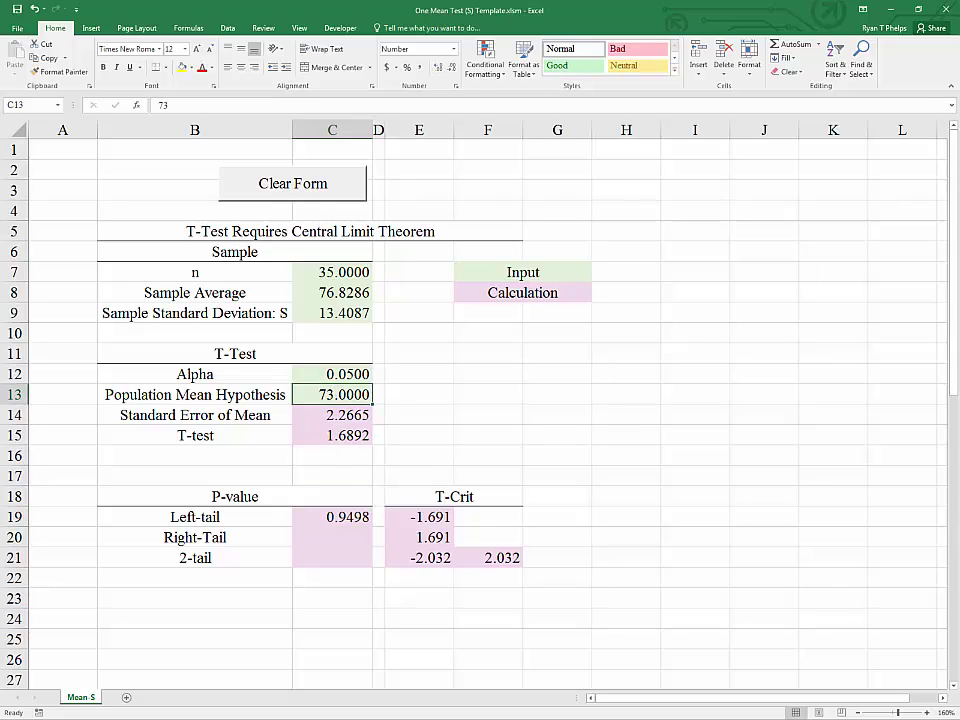
left_click(315, 530)
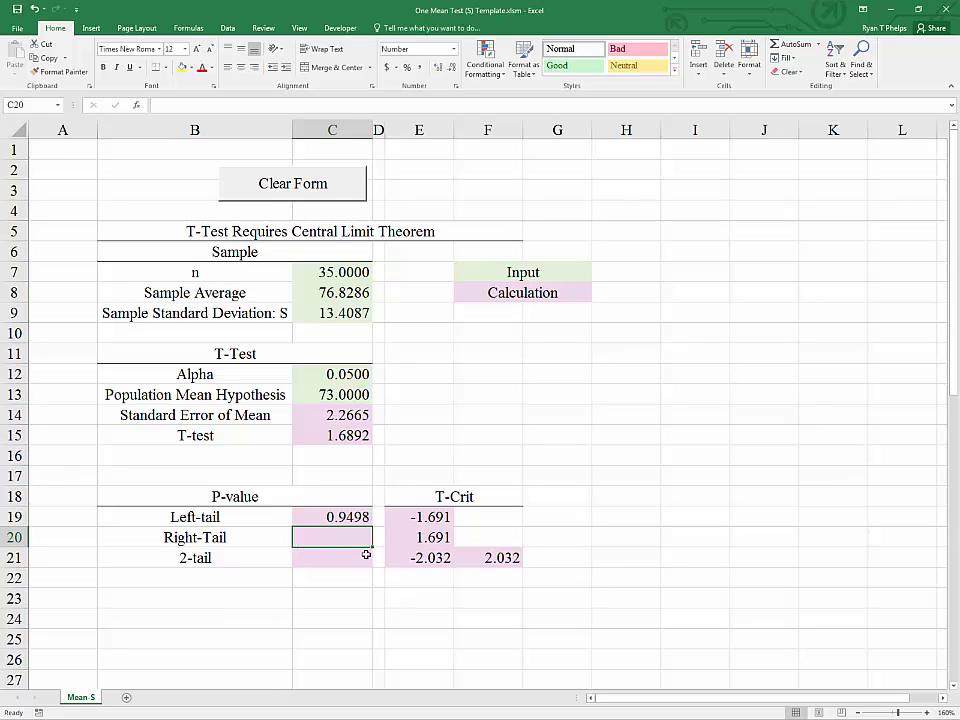
left_click(415, 540)
left_click(353, 374)
key("Down")
key("Down")
key("Down")
left_click(405, 538)
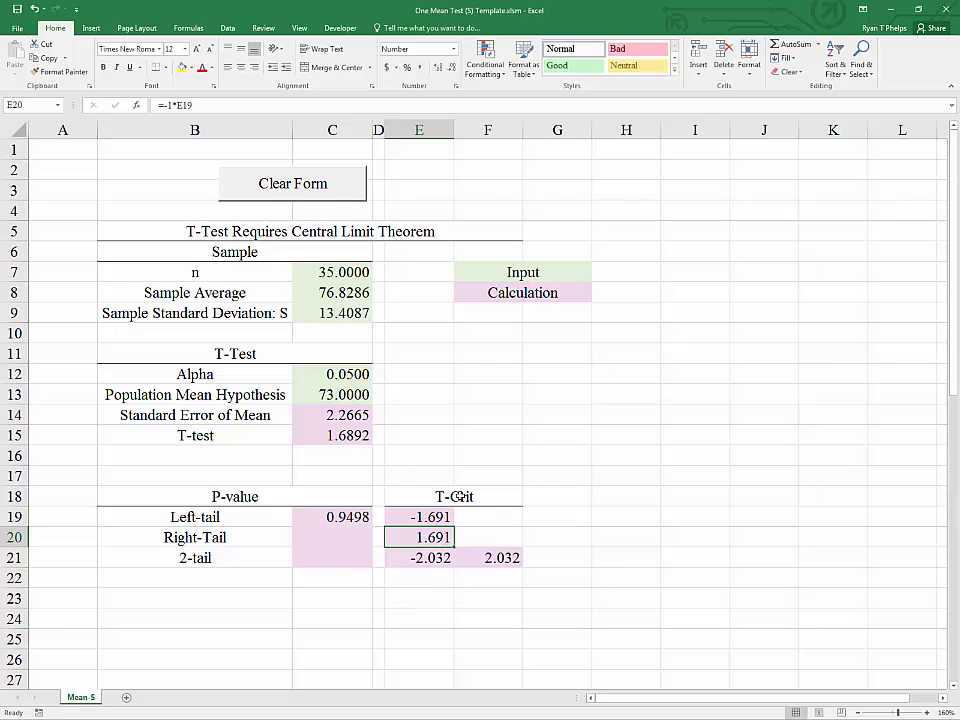
Enter =1-C19 in C20, giving a right-tail p-value of 0.0502
left_click(313, 538)
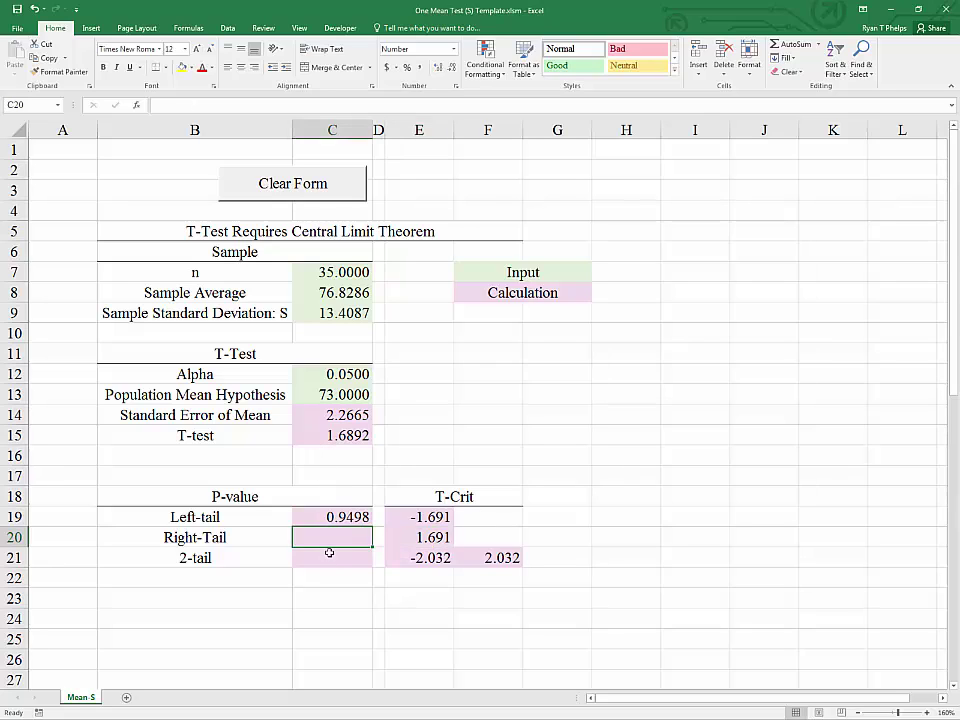
left_click(345, 518)
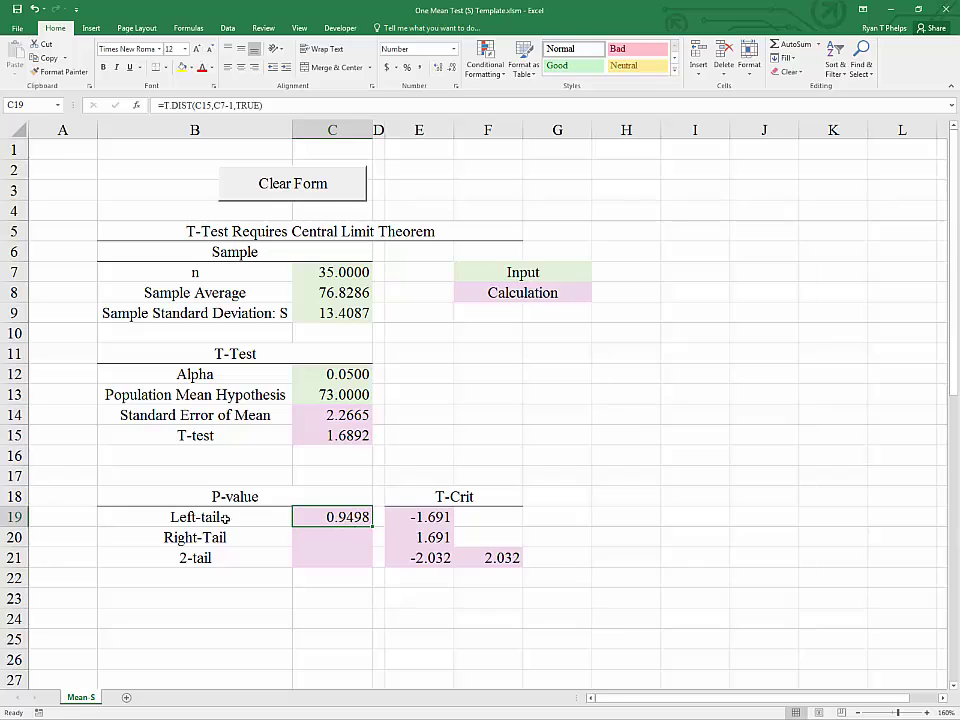
left_click(348, 540)
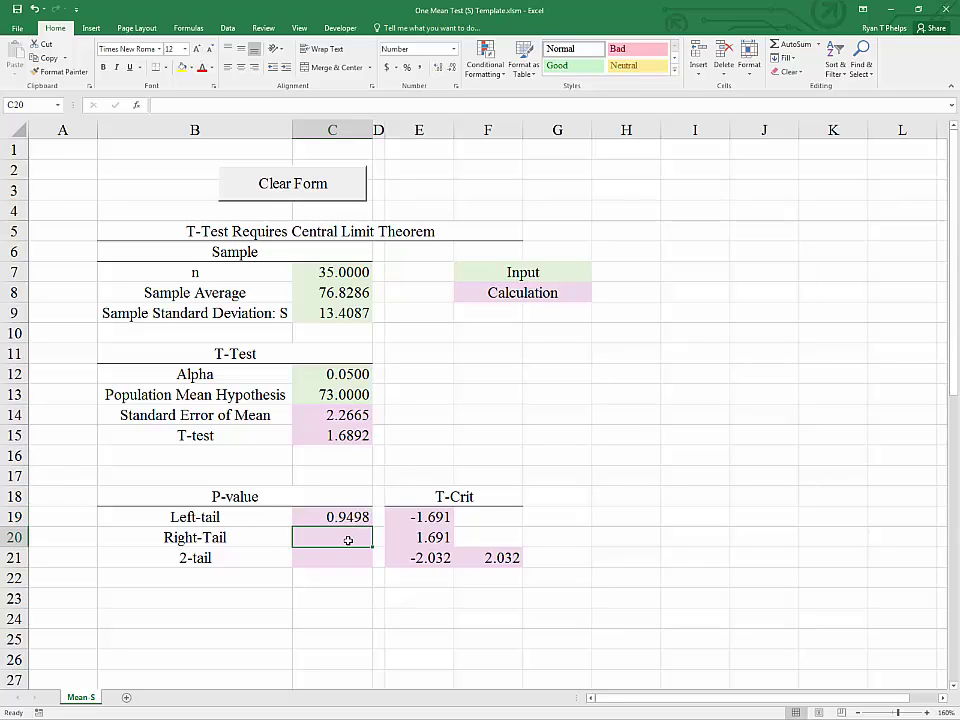
type("=1-")
key("Up")
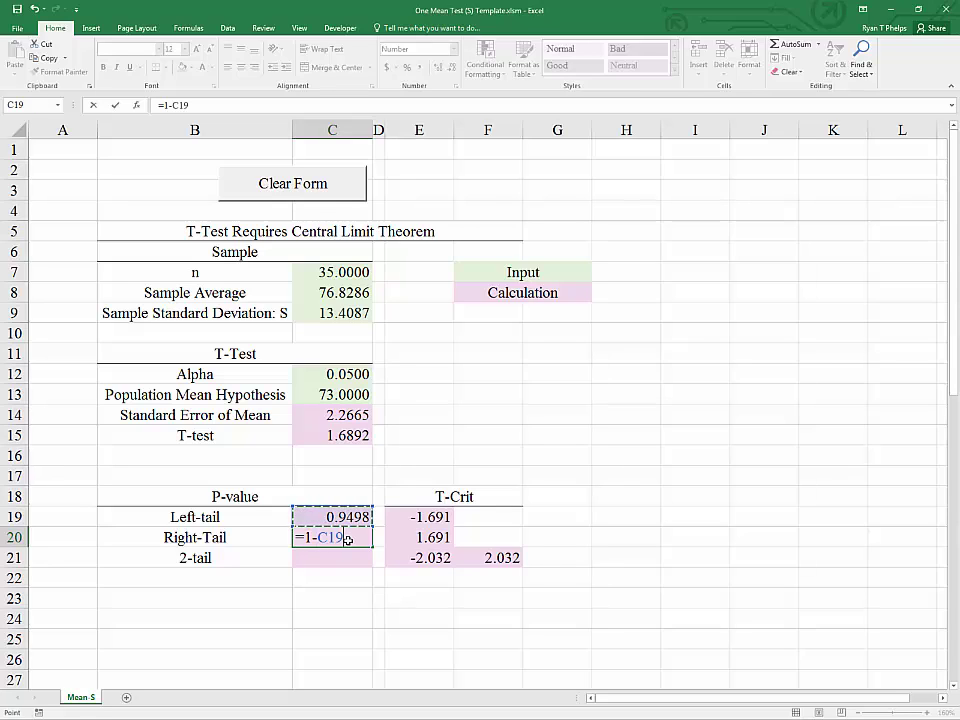
key("Return")
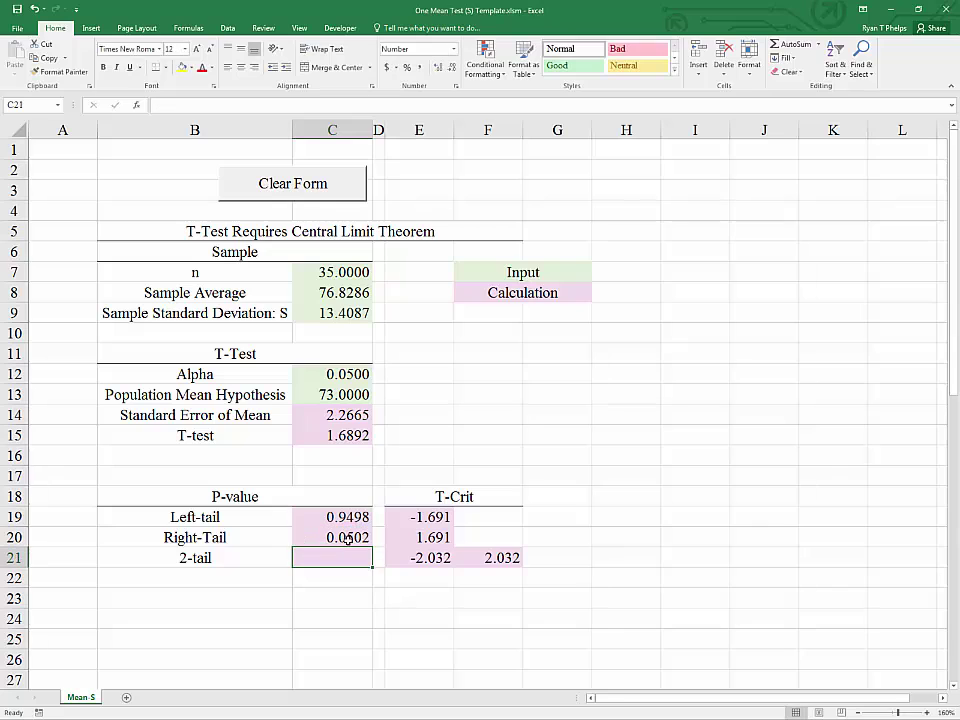
left_click(344, 558)
left_click(332, 538)
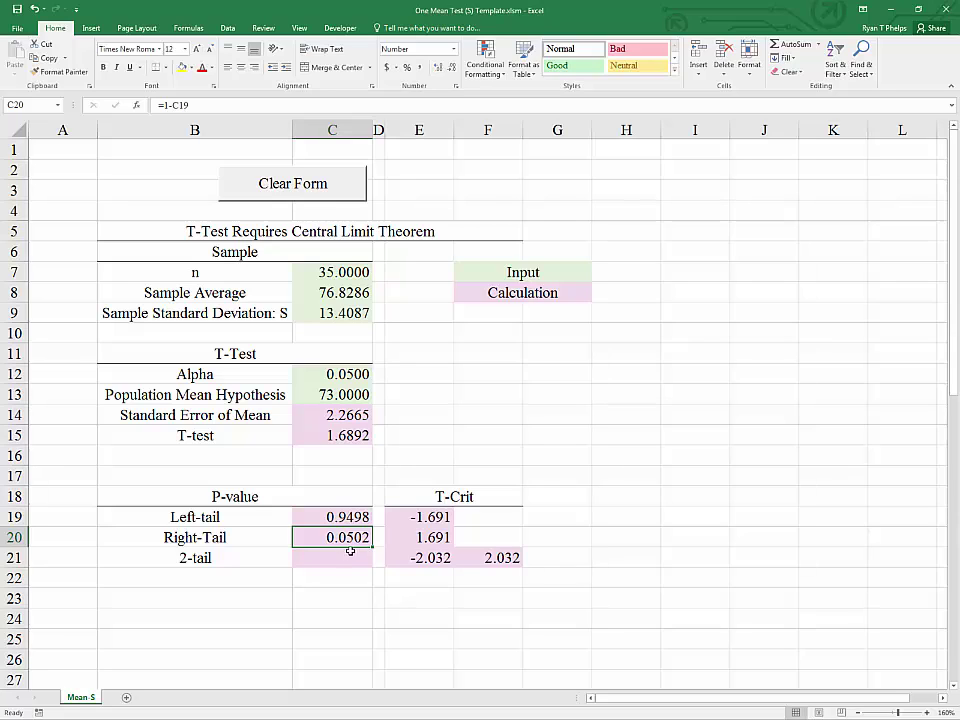
left_click(448, 539)
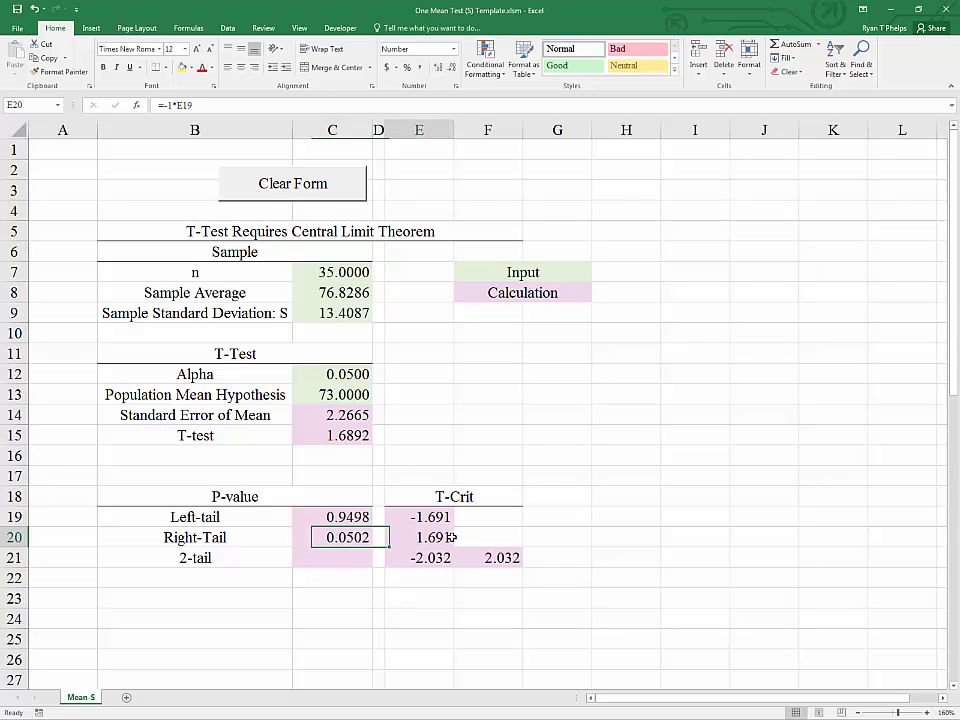
left_click(360, 537)
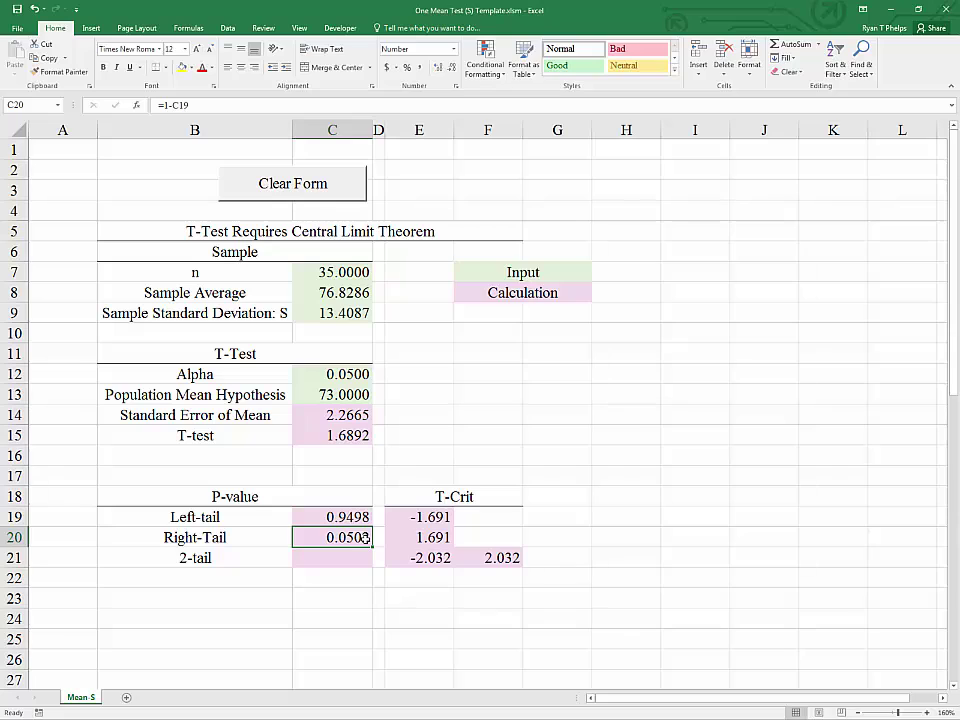
left_click(337, 398)
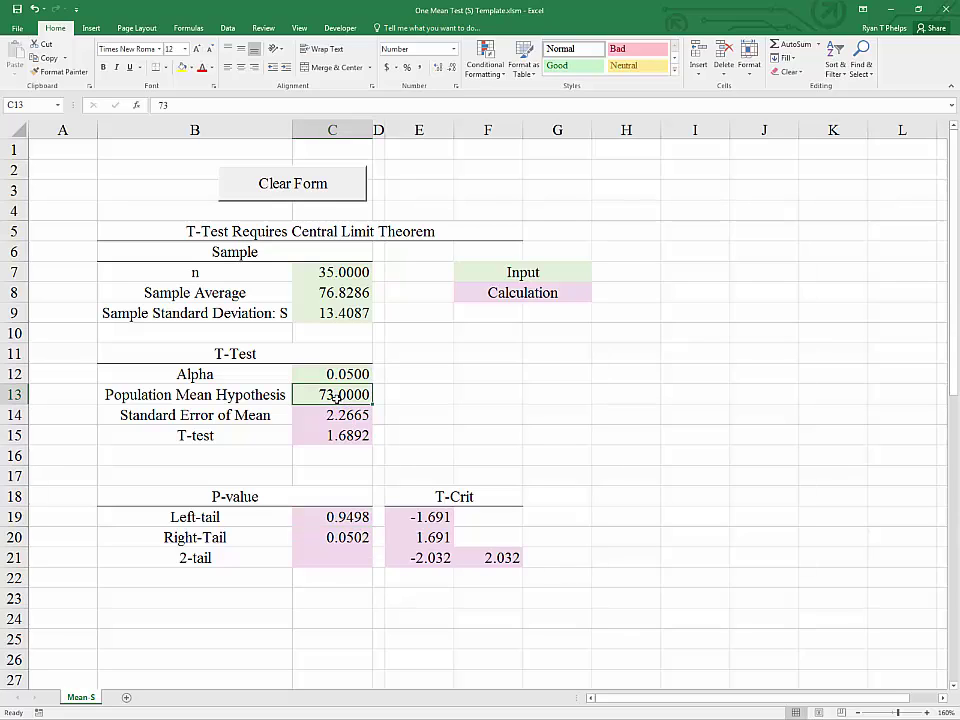
left_click(345, 538)
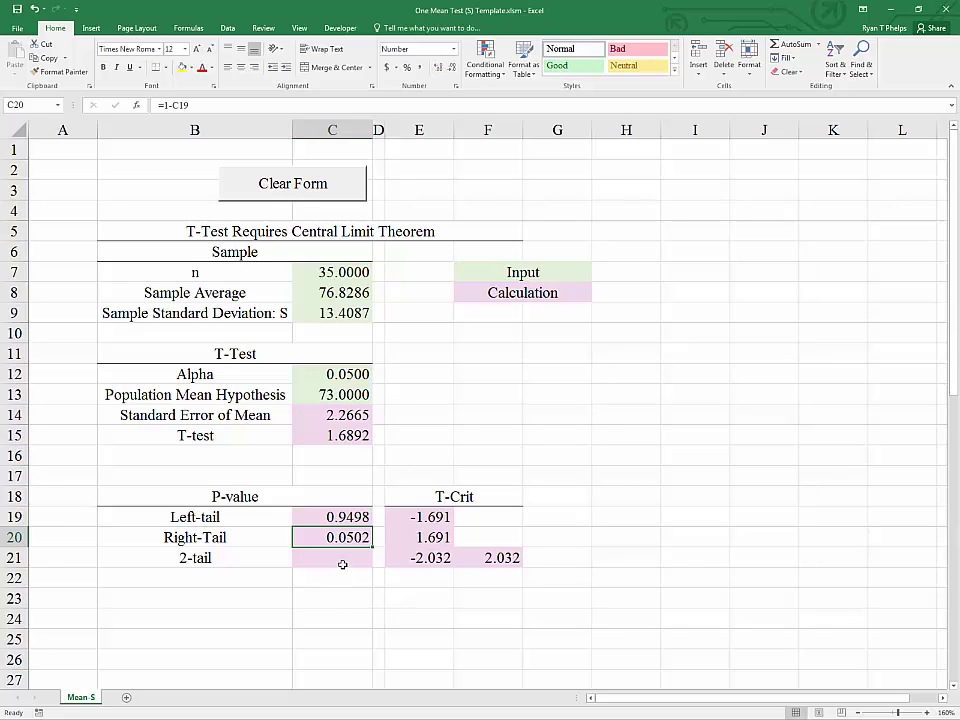
left_click(340, 560)
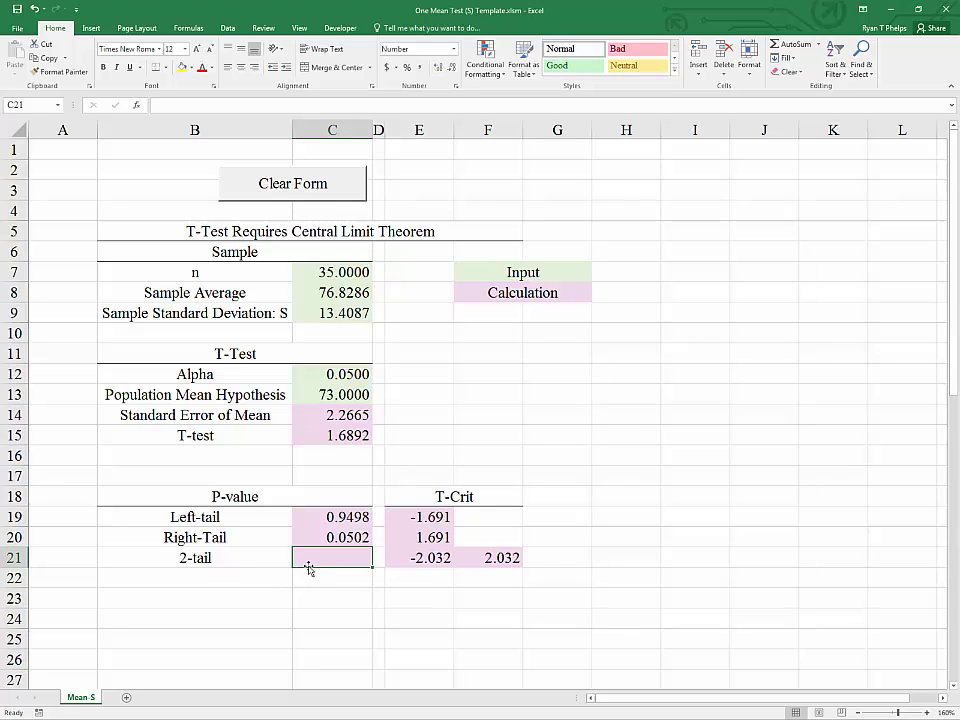
left_click(343, 437)
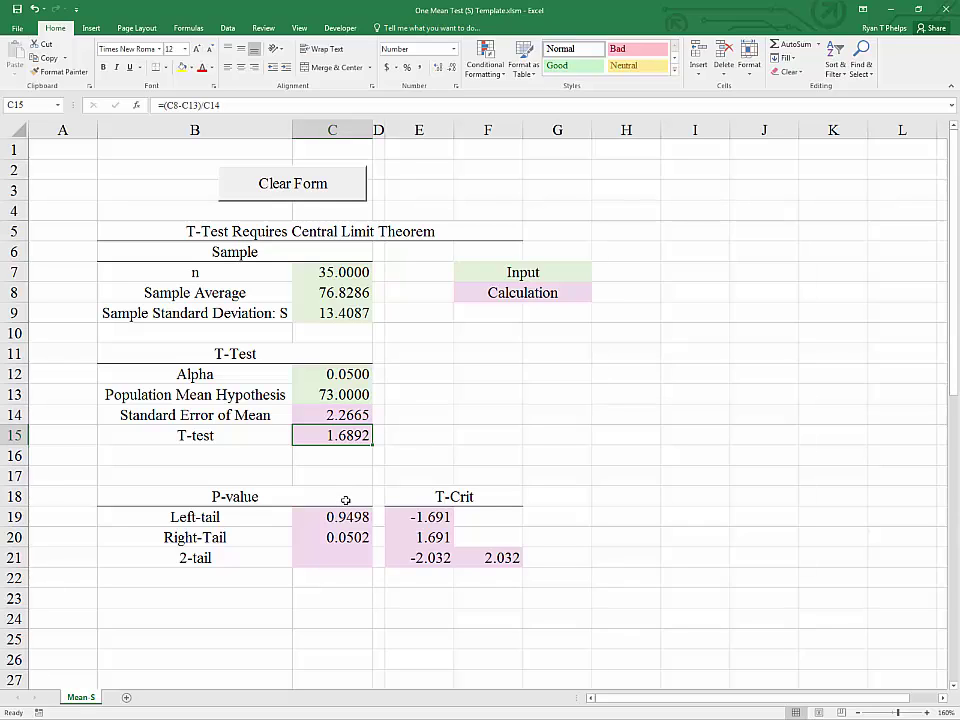
left_click(332, 556)
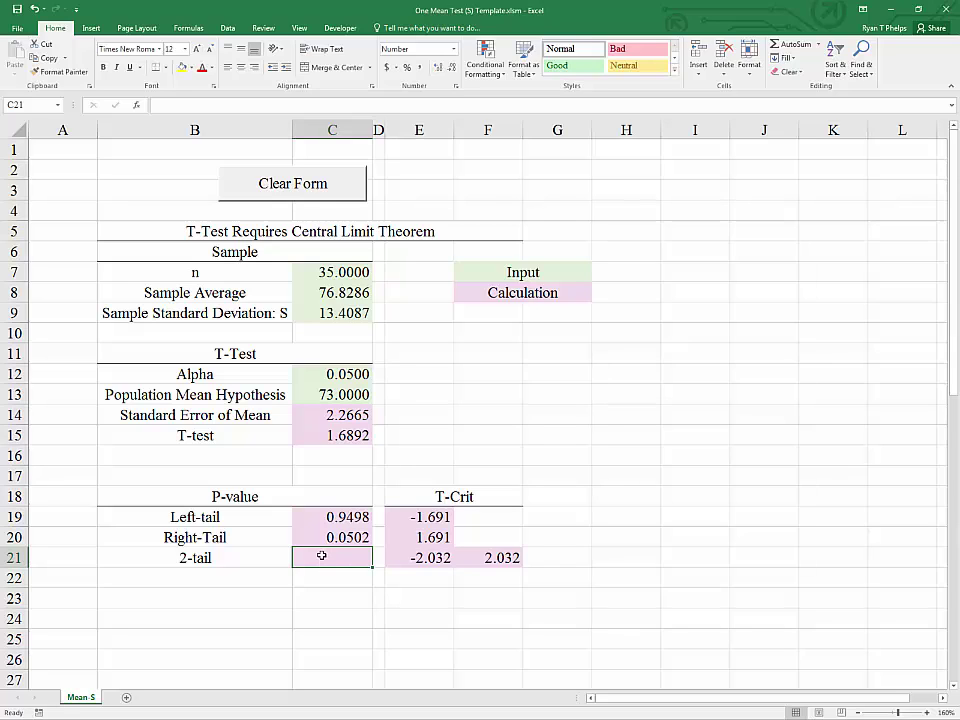
Enter =MIN(C19:C20)*2 in C21, giving a 2-tail p-value of 0.1003
type("=")
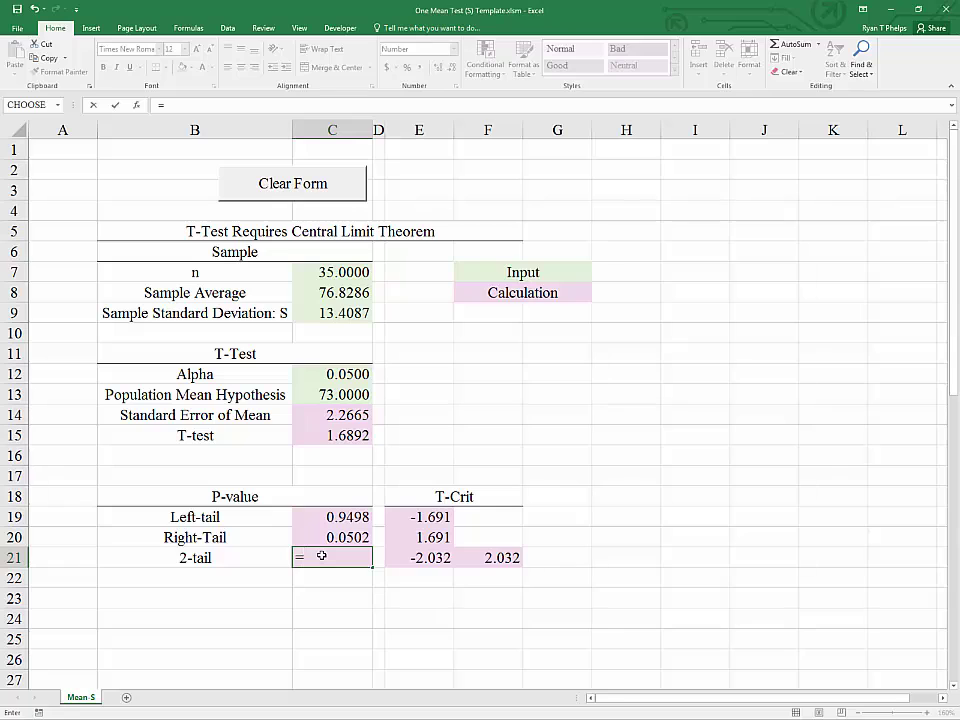
type("min")
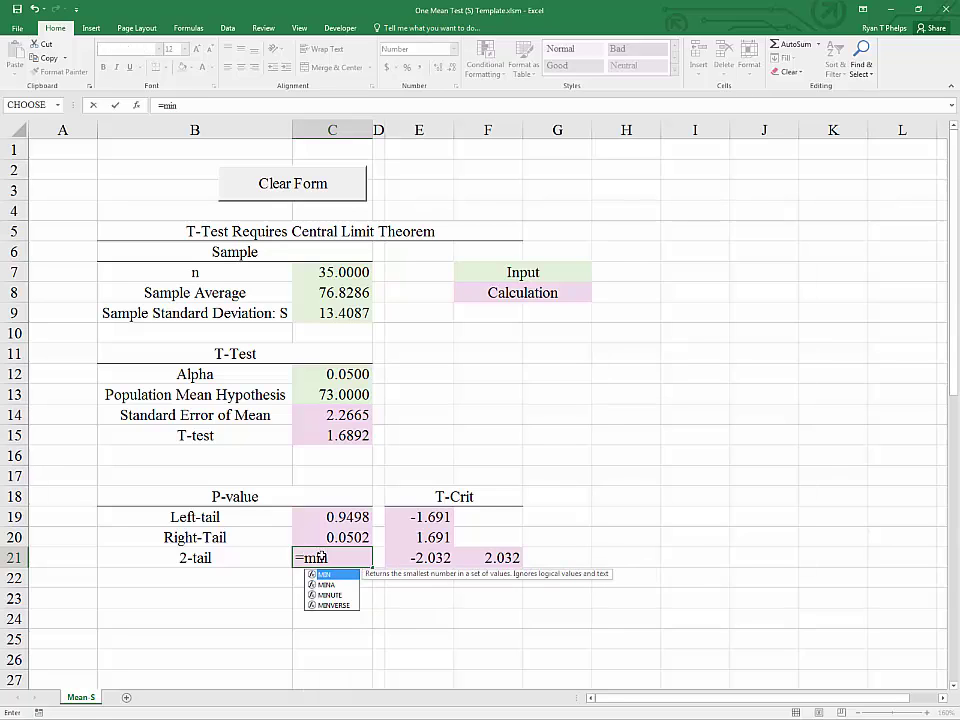
type("(")
key("Up")
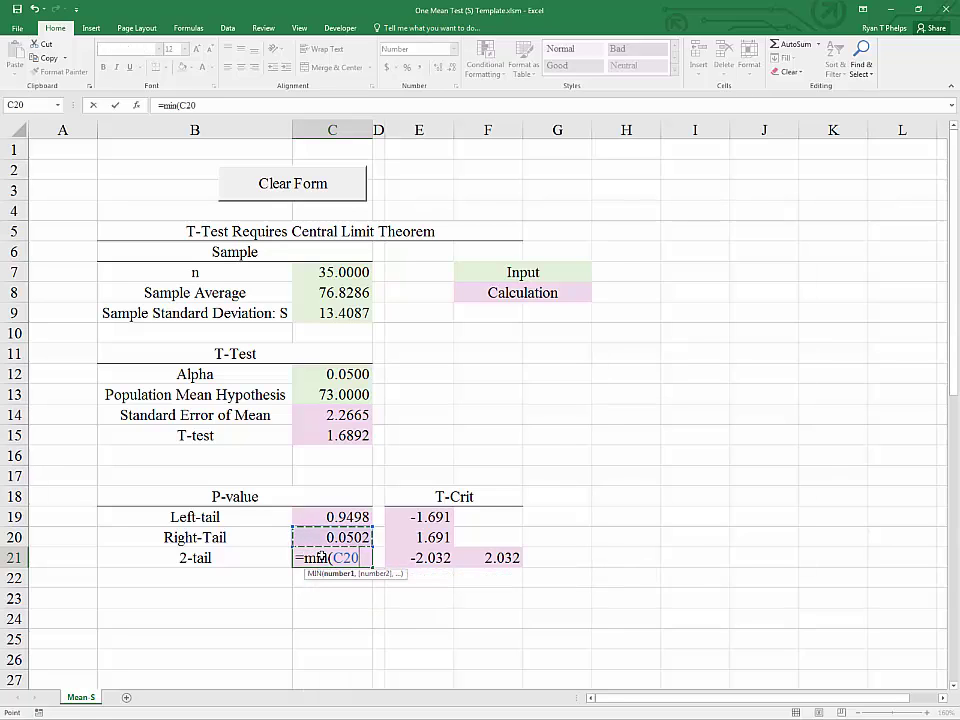
key("shift+Up")
type(")")
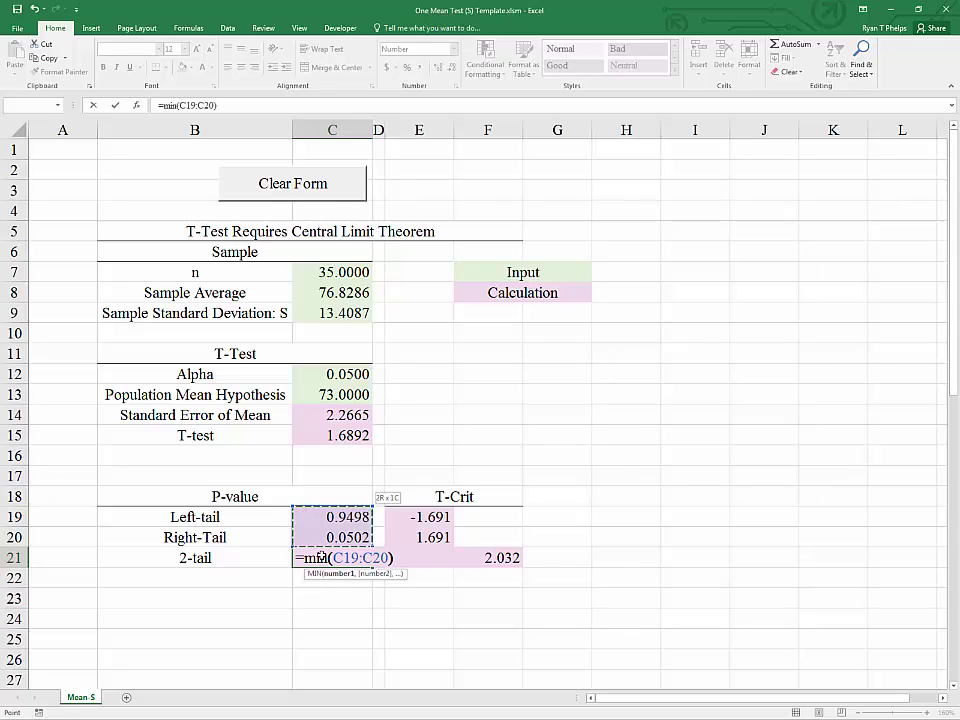
type("*2")
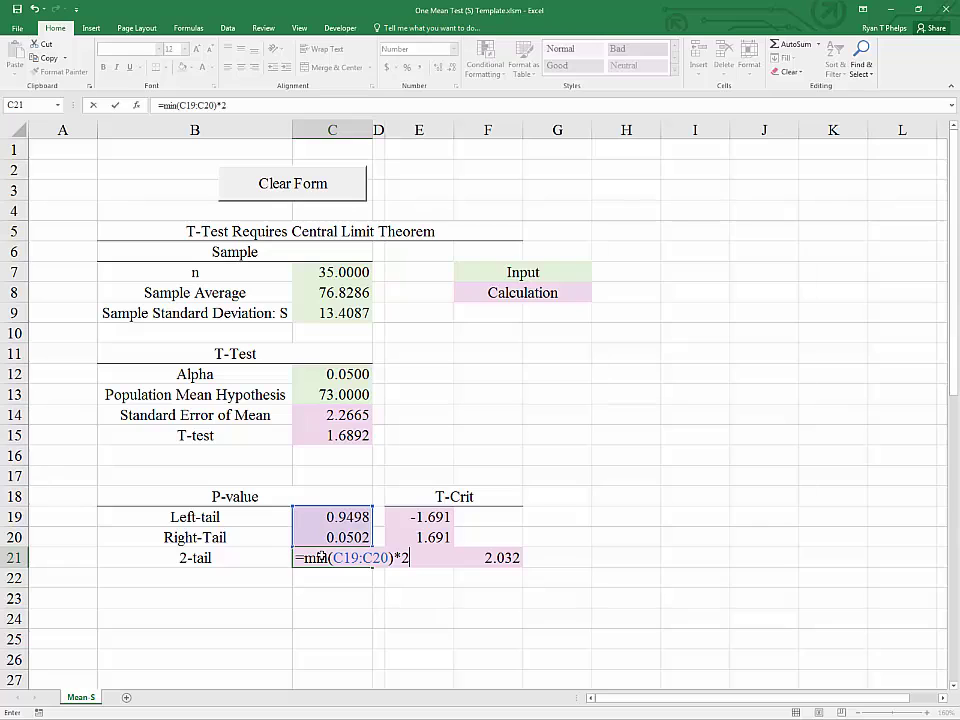
key("Return")
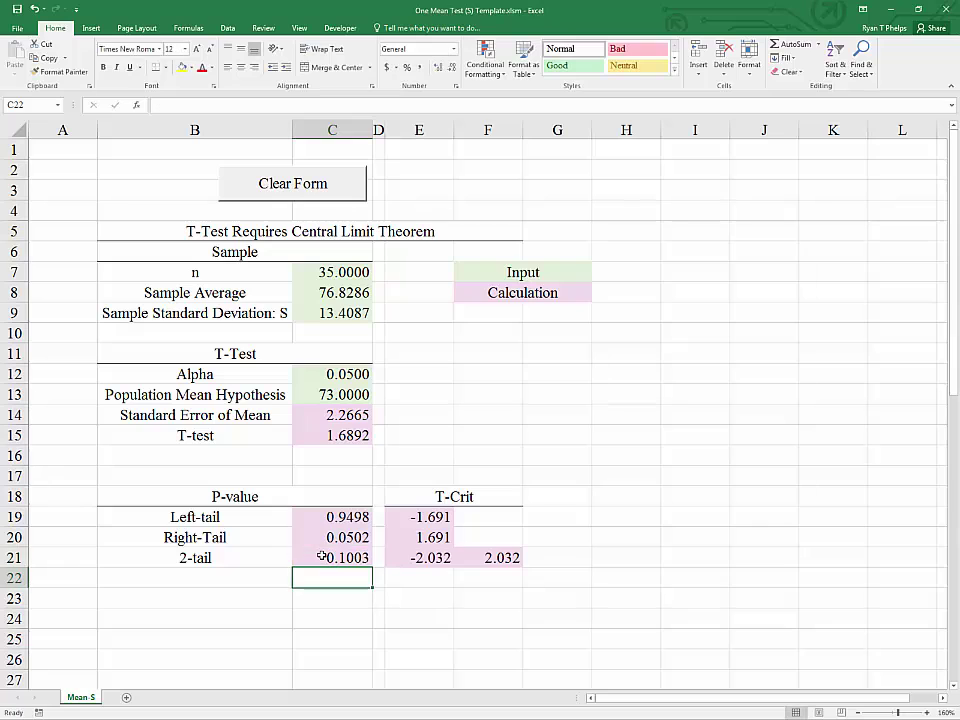
Compare the formulas in C21, the t statistic in C15 and the right-tail p-value in C20
left_click(325, 562)
left_click(388, 580)
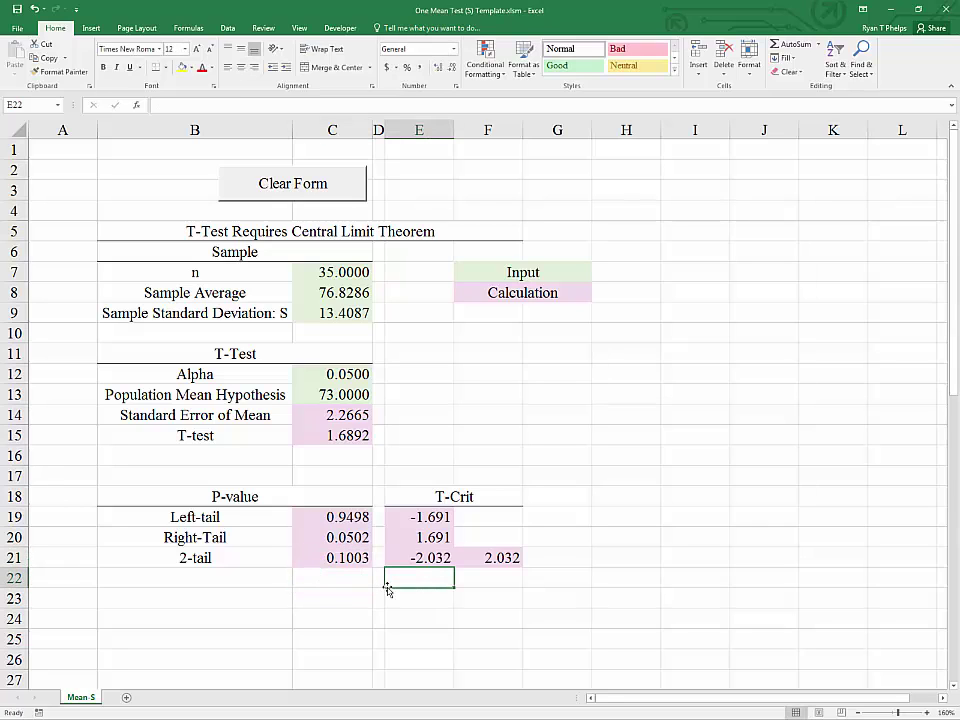
left_click(332, 575)
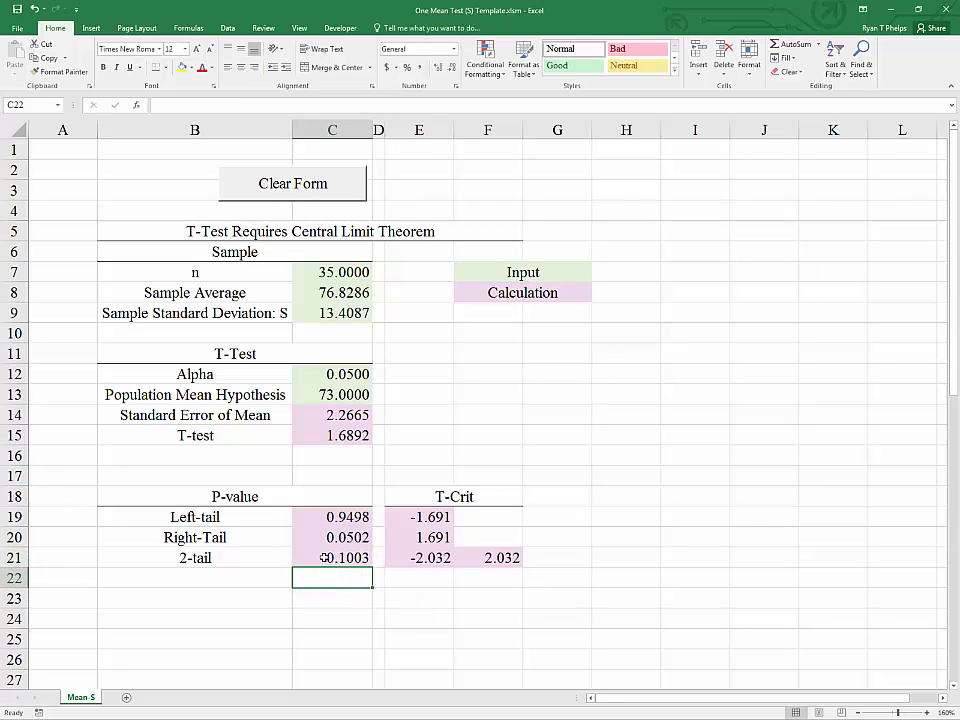
left_click(308, 555)
left_click(360, 435)
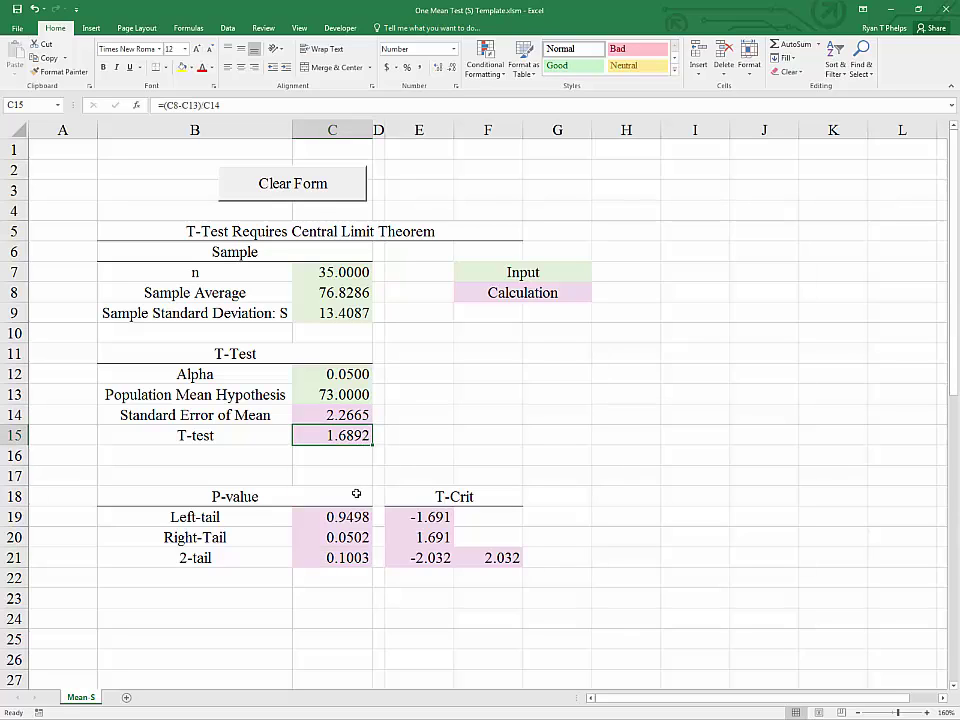
left_click(331, 557)
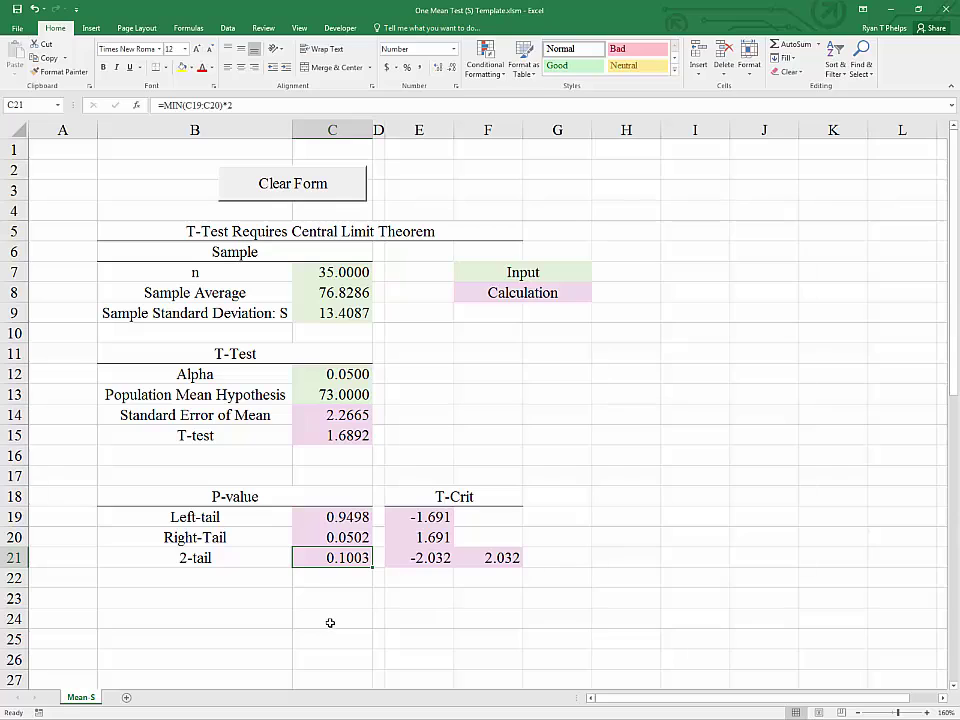
left_click(322, 537)
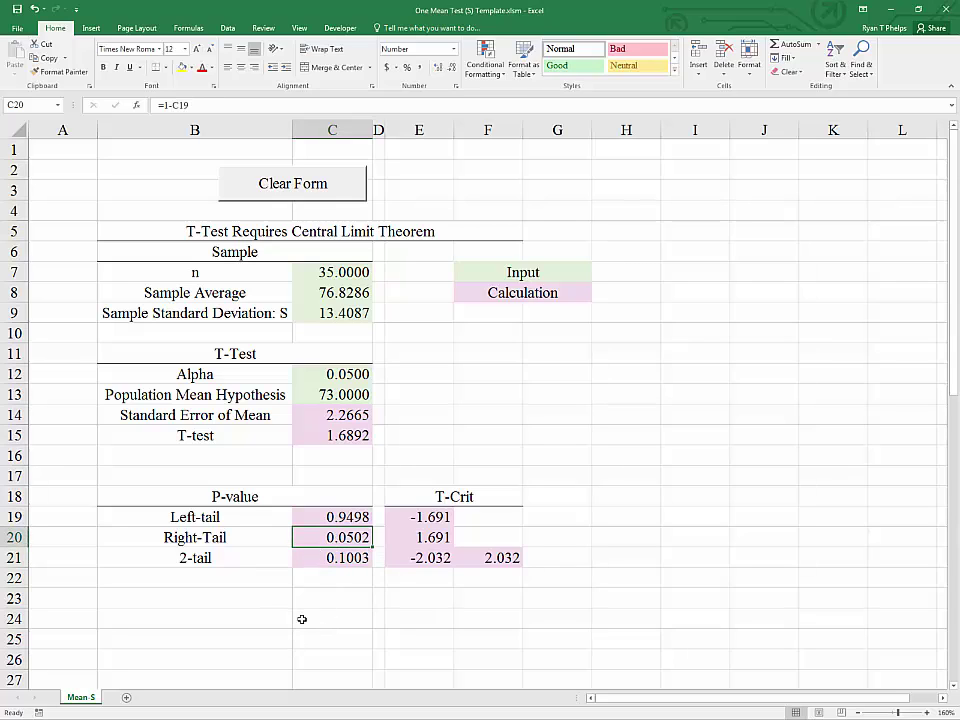
left_click(301, 557)
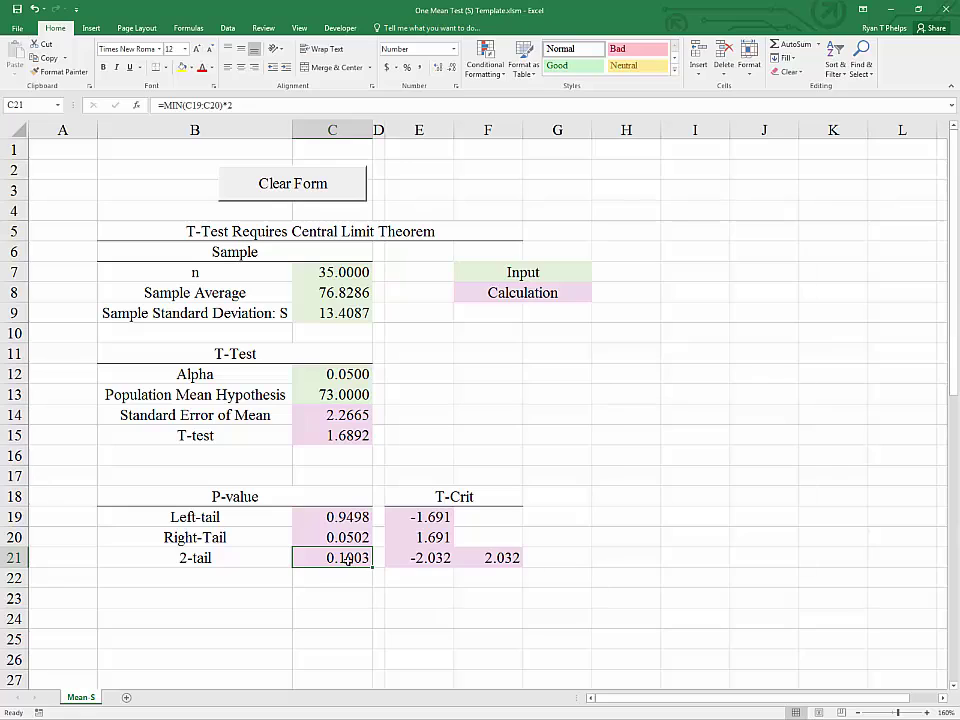
key("Up")
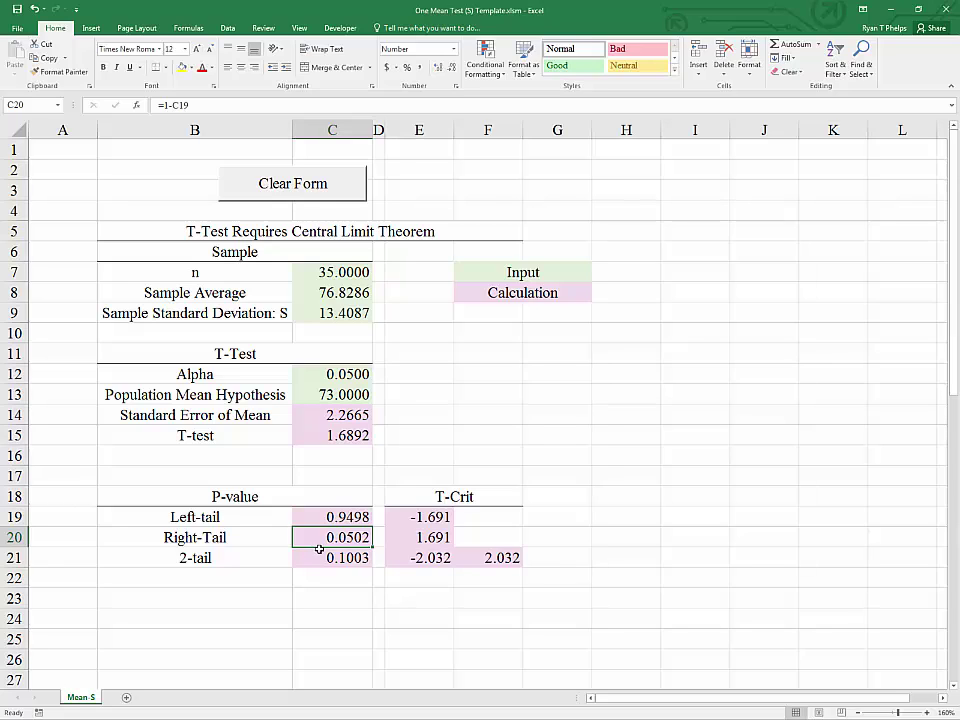
left_click(319, 396)
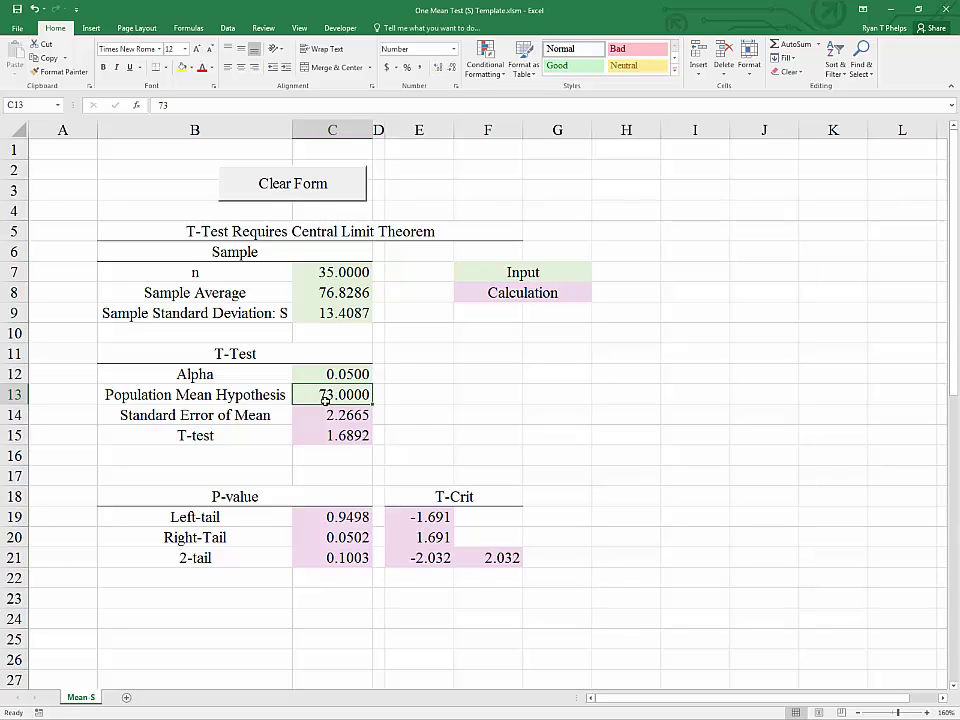
left_click(343, 540)
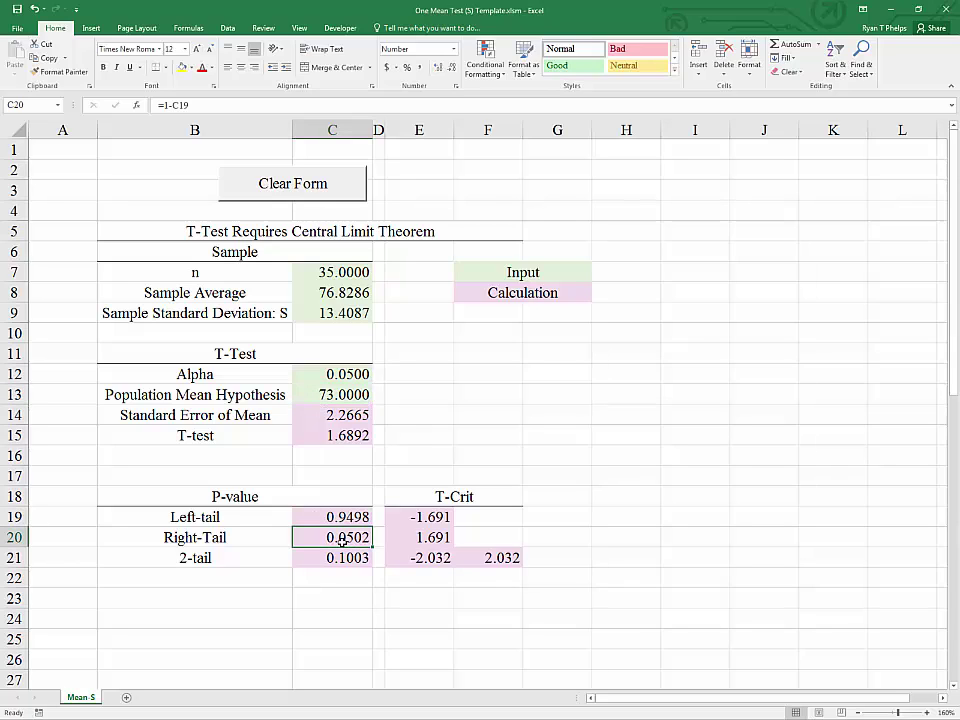
left_click(329, 371)
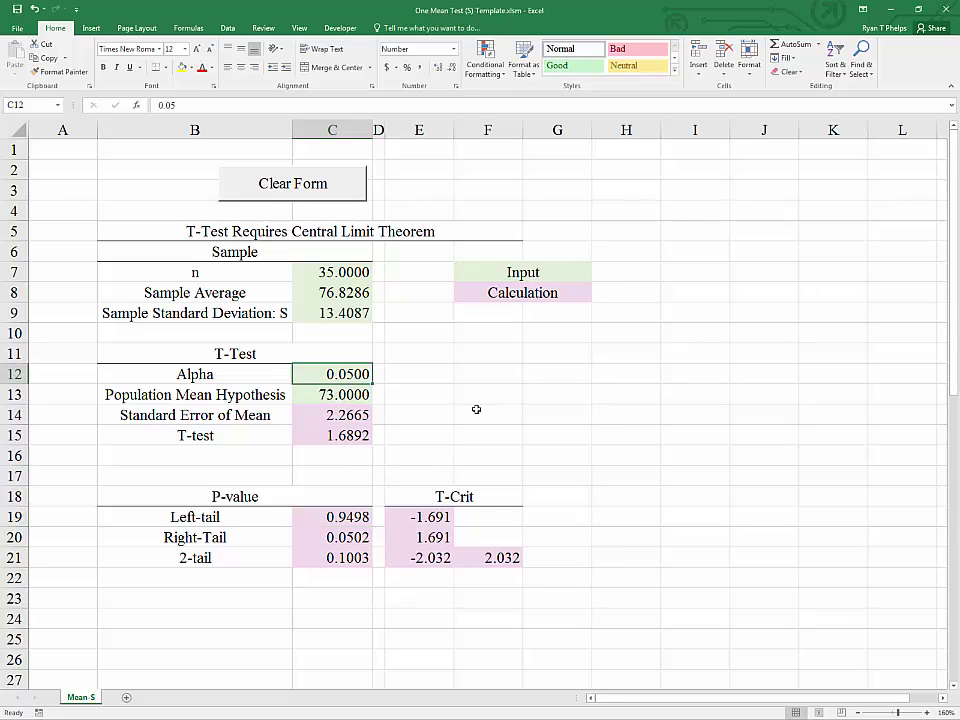
Try Alpha 0.01 in C12, then set it to 0.1
type("0.01")
key("Return")
key("Up")
type("0.1")
key("Return")
key("Return")
key("Return")
key("Return")
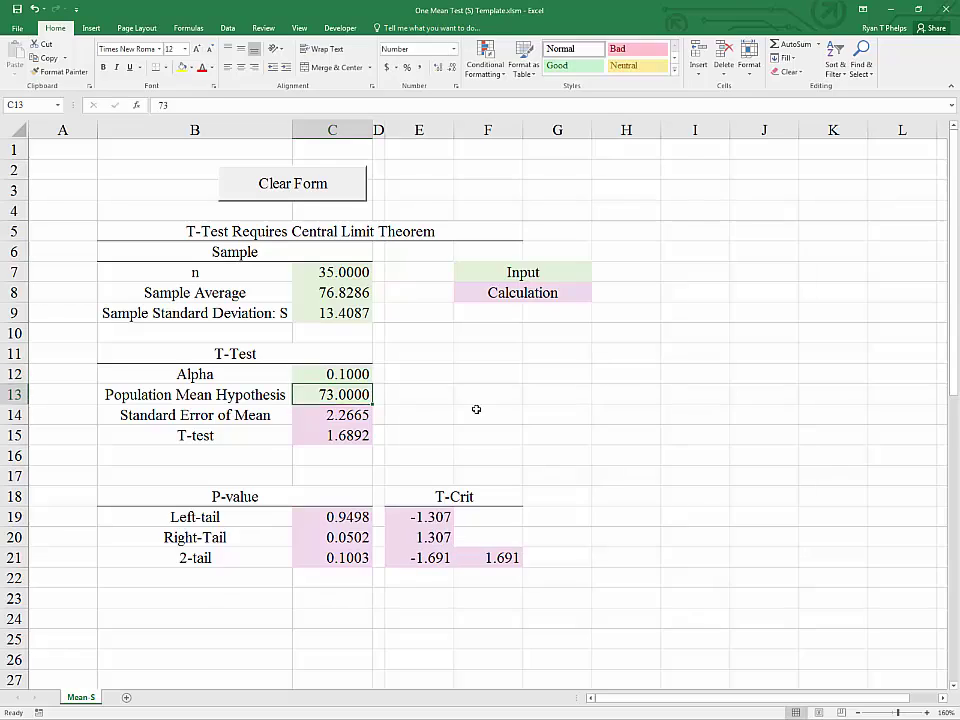
Check the updated 1.307 critical value in E20 against C15 and the right-tail p-value in C20
key("Down")
key("Down")
key("Down")
key("Down")
key("Right")
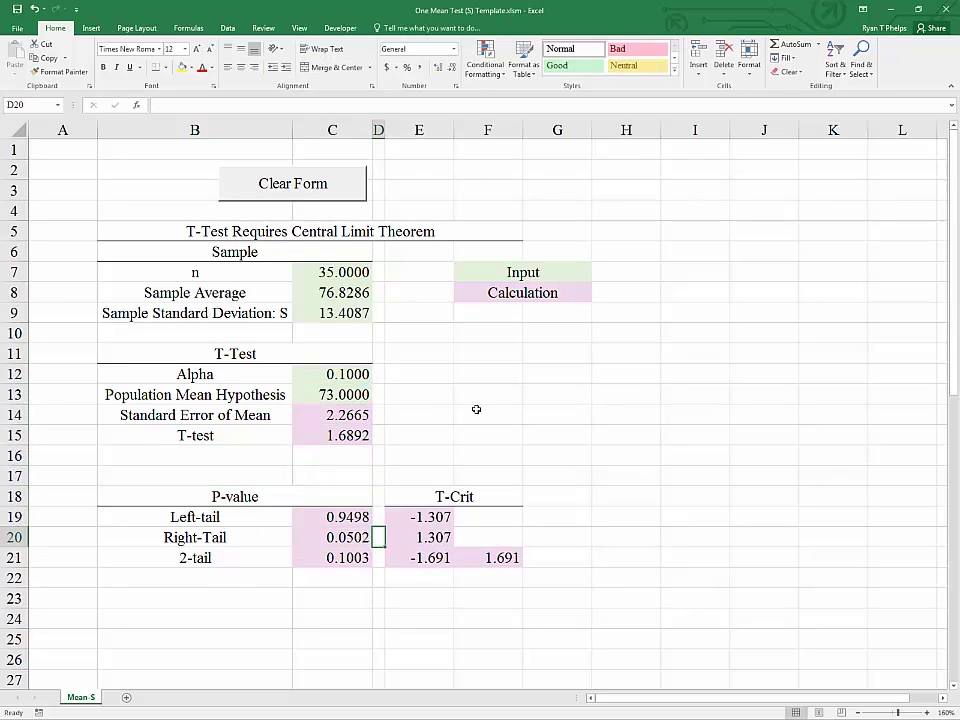
key("Right")
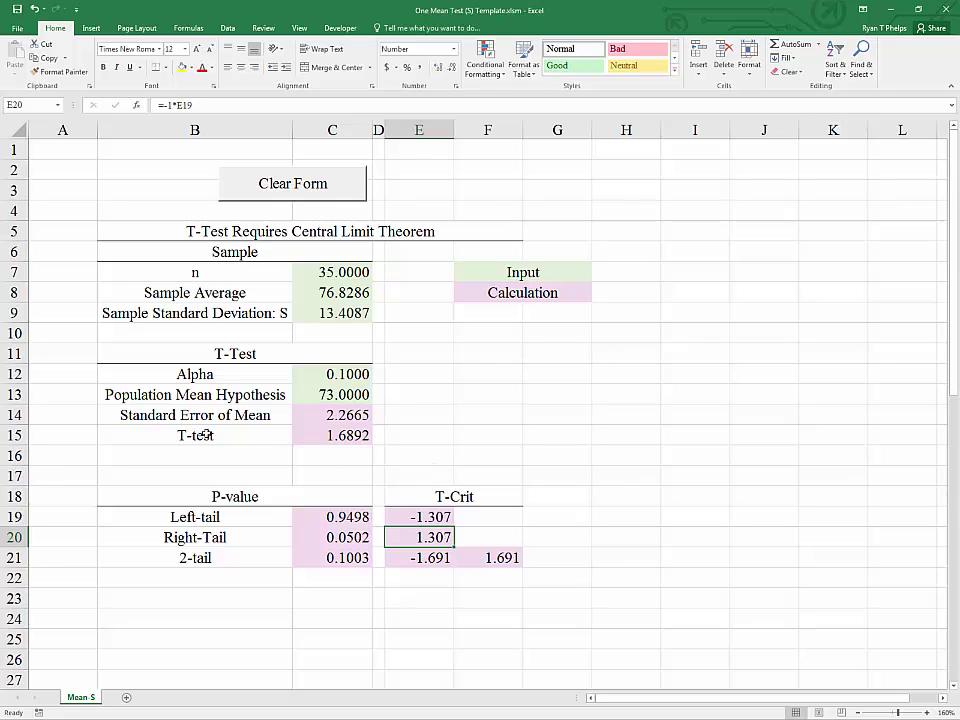
left_click(326, 433)
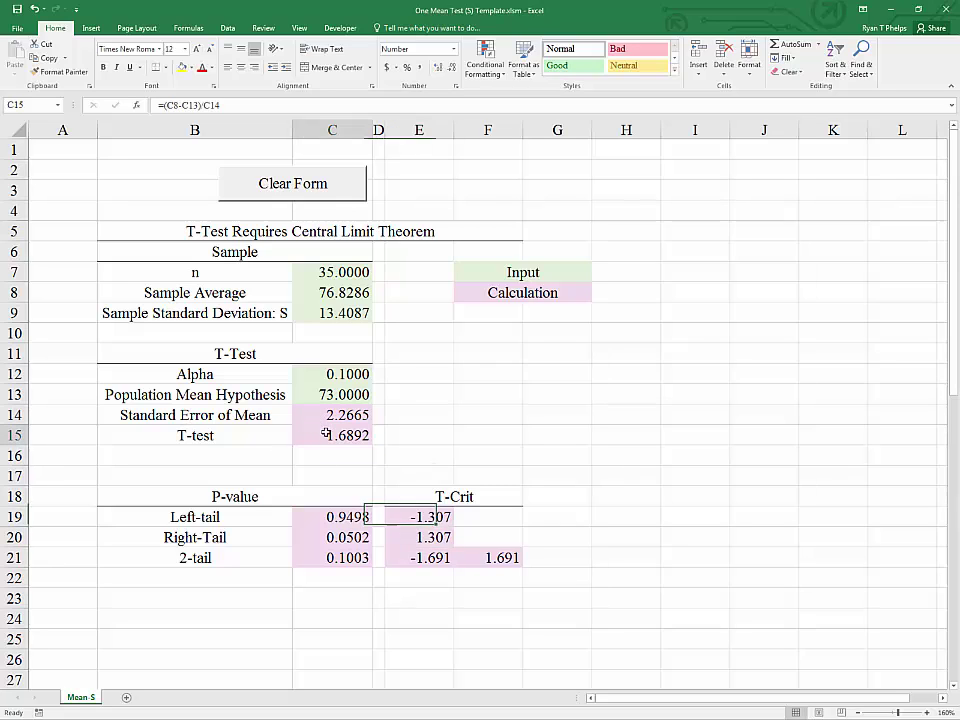
left_click(425, 537)
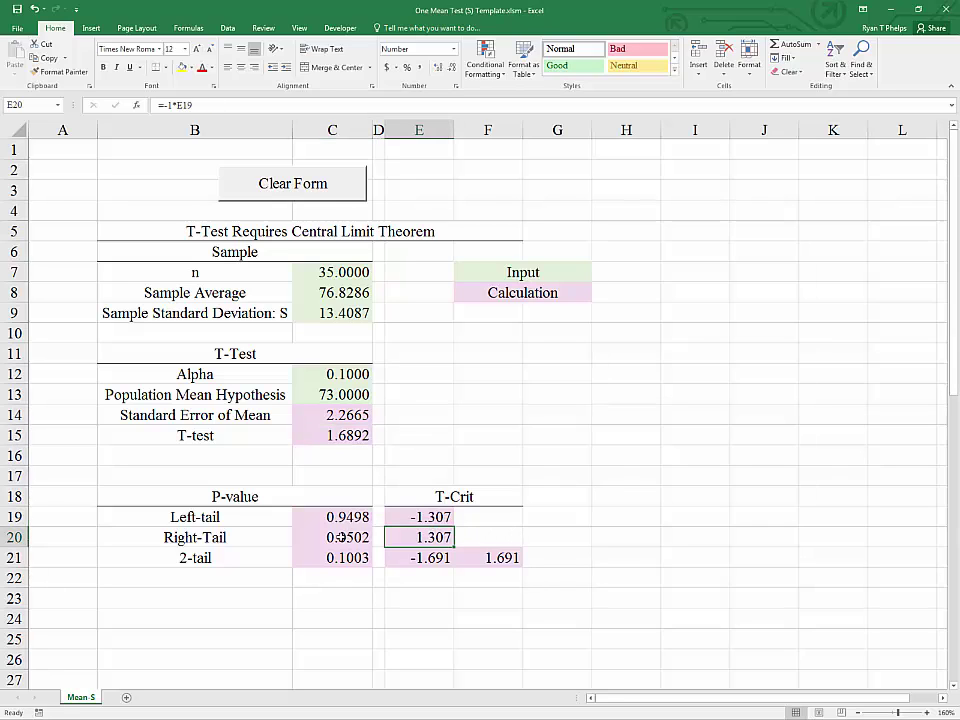
left_click(345, 538)
left_click(344, 376)
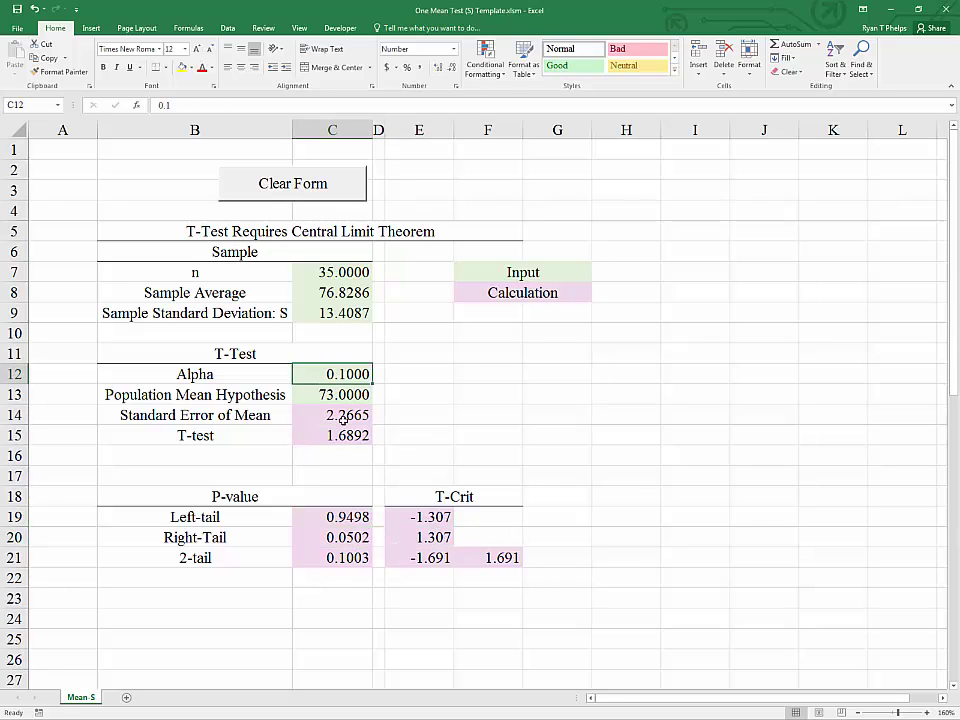